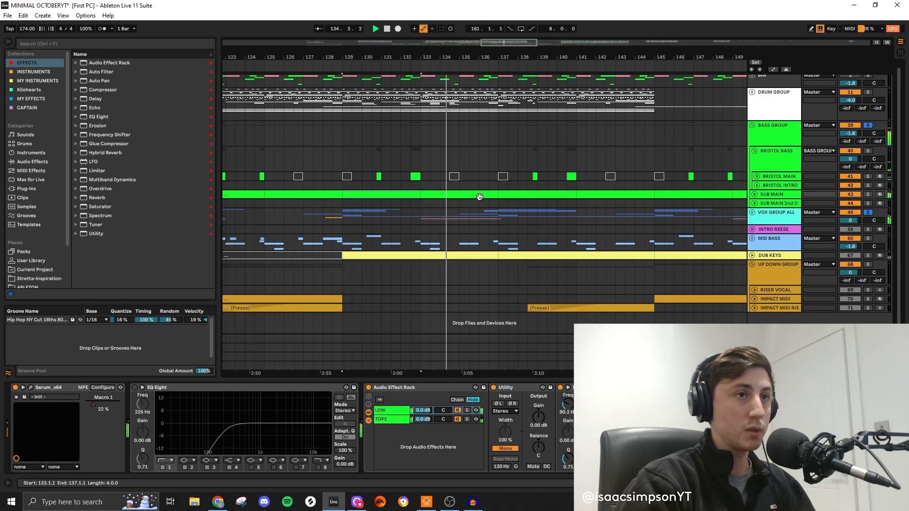
# - Import the Download (2) sample onto a new audio track at bar 31 and add a Tuner to that track
pyautogui.scroll(-2, 498, 305)
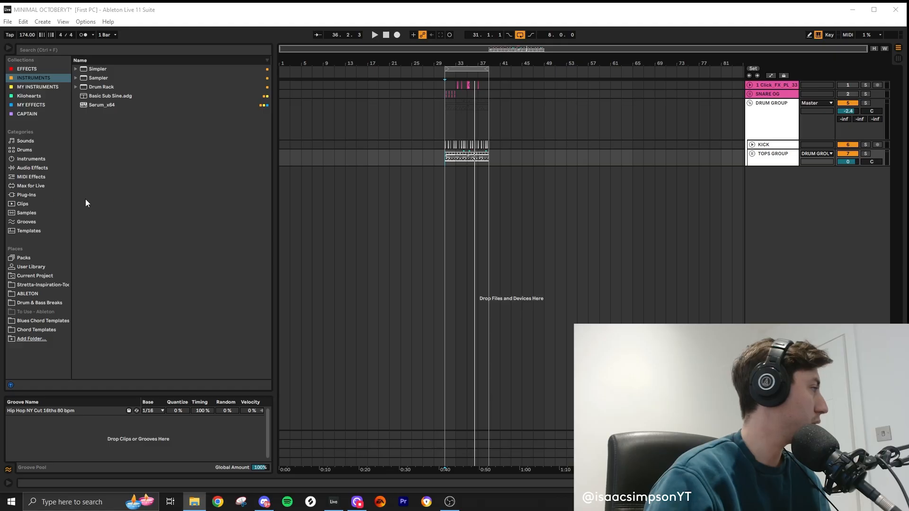
pyautogui.moveTo(85, 199); pyautogui.dragTo(453, 212)
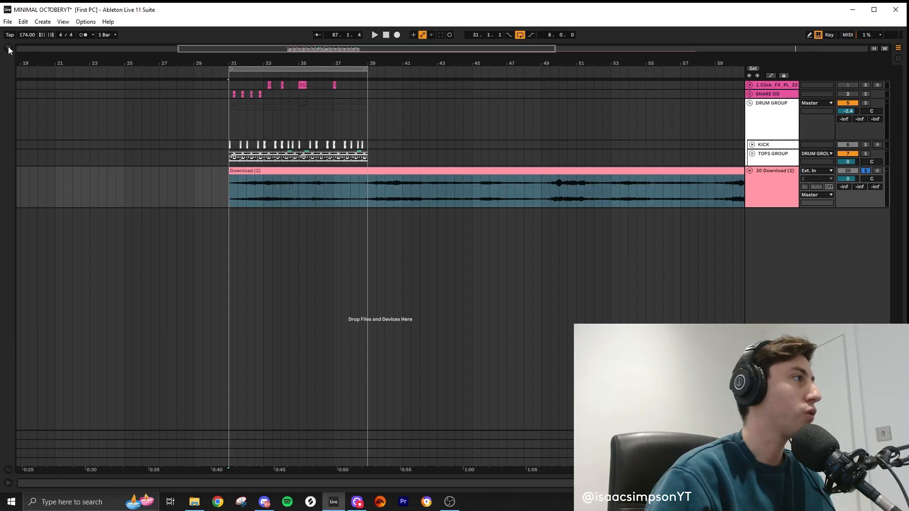
pyautogui.click(9, 48)
pyautogui.click(43, 69)
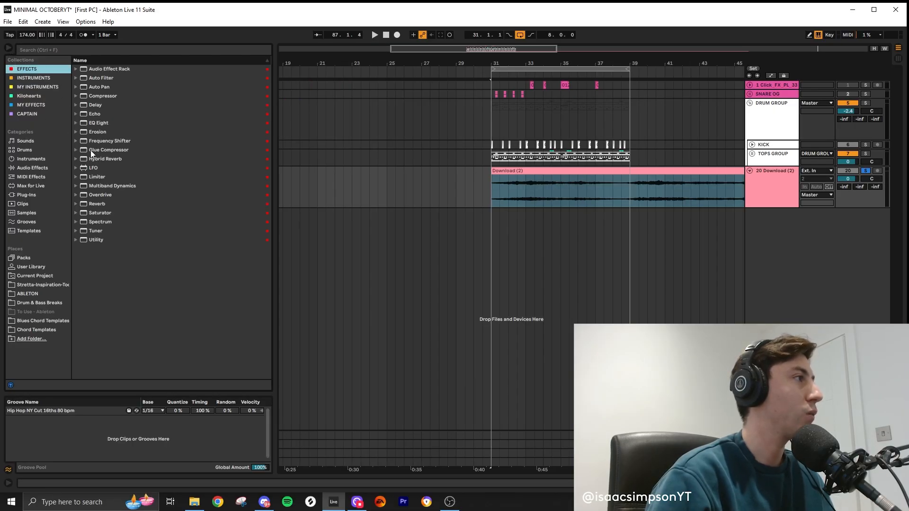
pyautogui.doubleClick(92, 231)
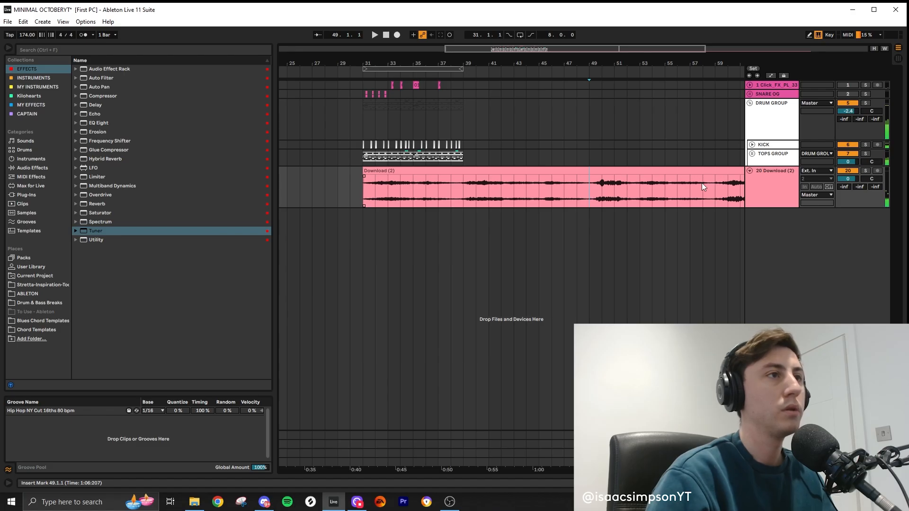
pyautogui.press('space')
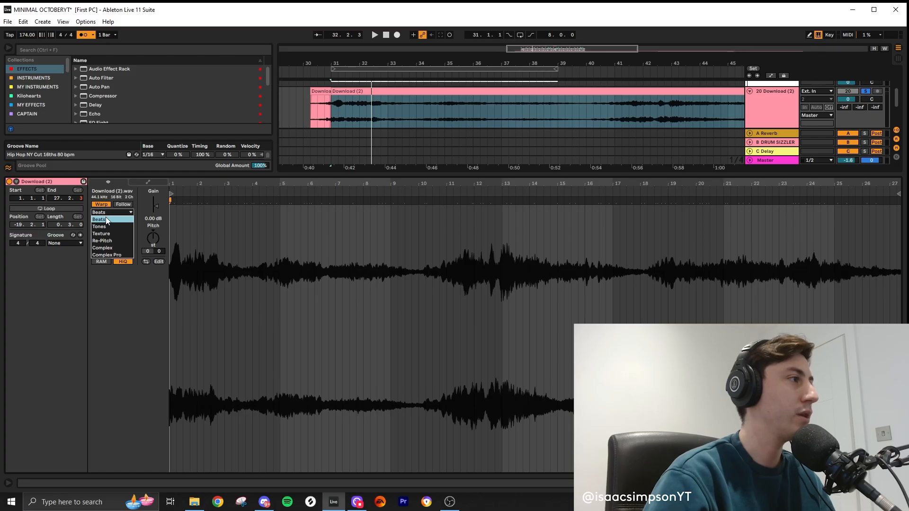
# - Set the sample clip's warp mode to Beats with transient looping off and envelope 42, trying 1/16 before preserving 1/8
pyautogui.click(106, 217)
pyautogui.click(105, 235)
pyautogui.click(103, 238)
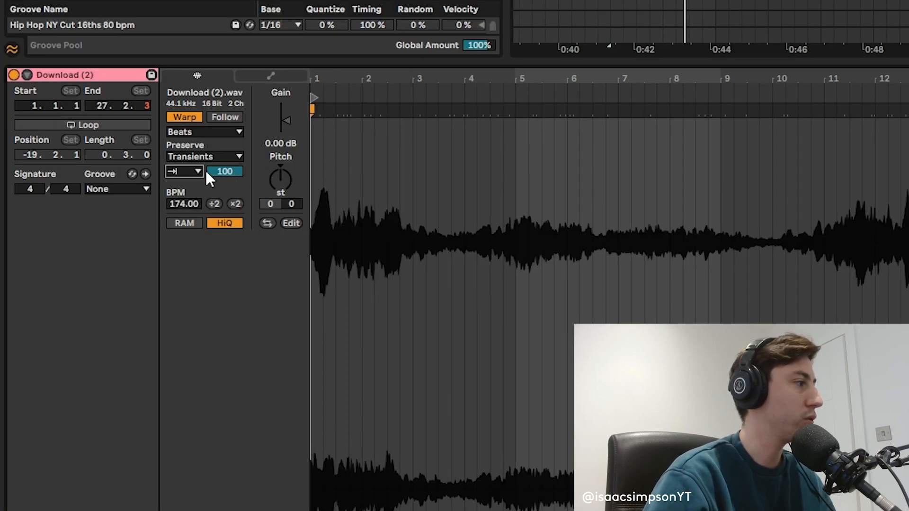
pyautogui.moveTo(208, 171); pyautogui.dragTo(208, 194)
pyautogui.click(197, 158)
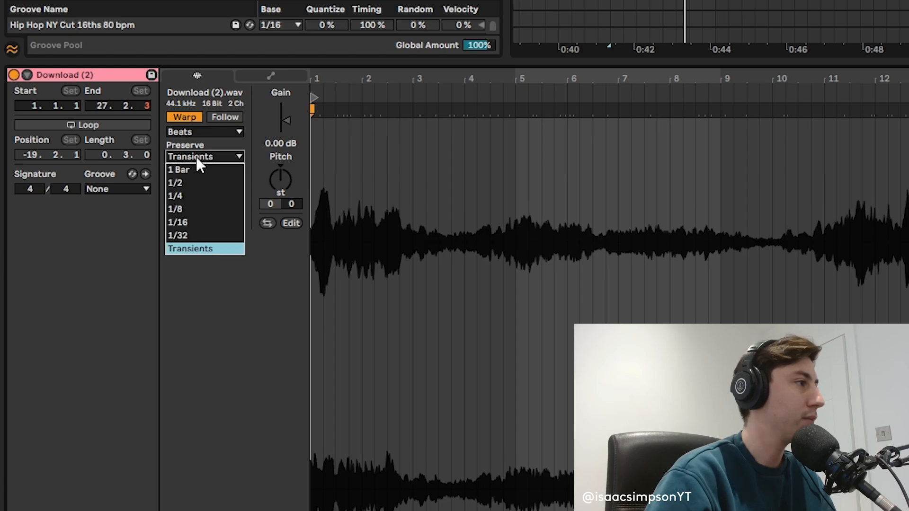
pyautogui.click(198, 222)
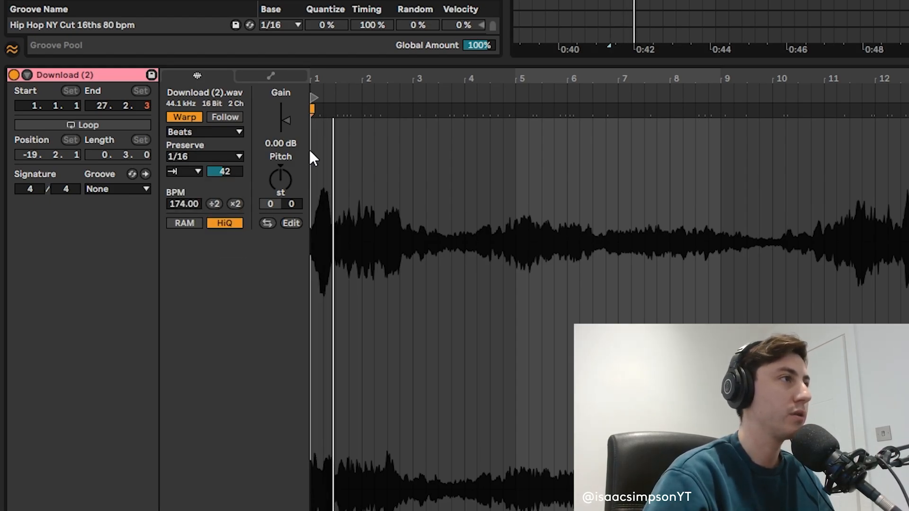
pyautogui.click(186, 156)
pyautogui.click(191, 208)
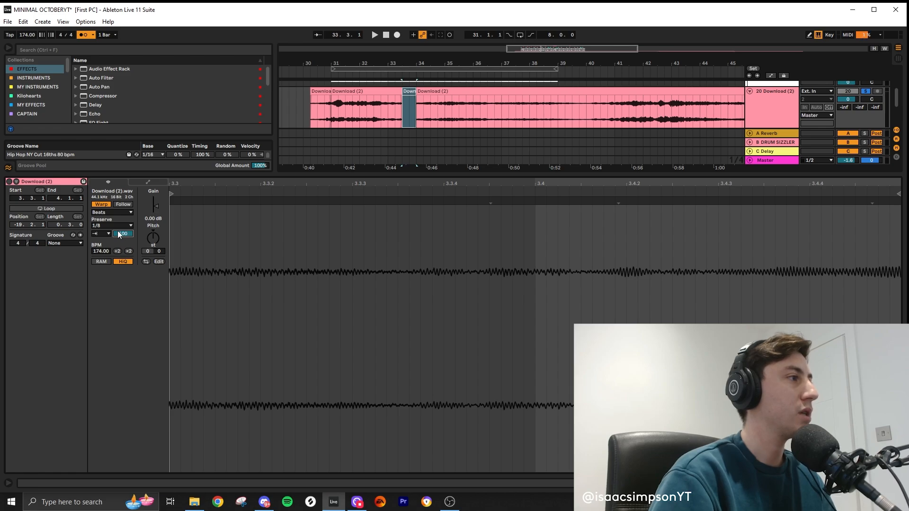
# - Audition the two-bar passage from 34.3.1 to 36.3.1 and place it on its own track at bar 37
pyautogui.moveTo(430, 106); pyautogui.dragTo(488, 109)
pyautogui.press('space')
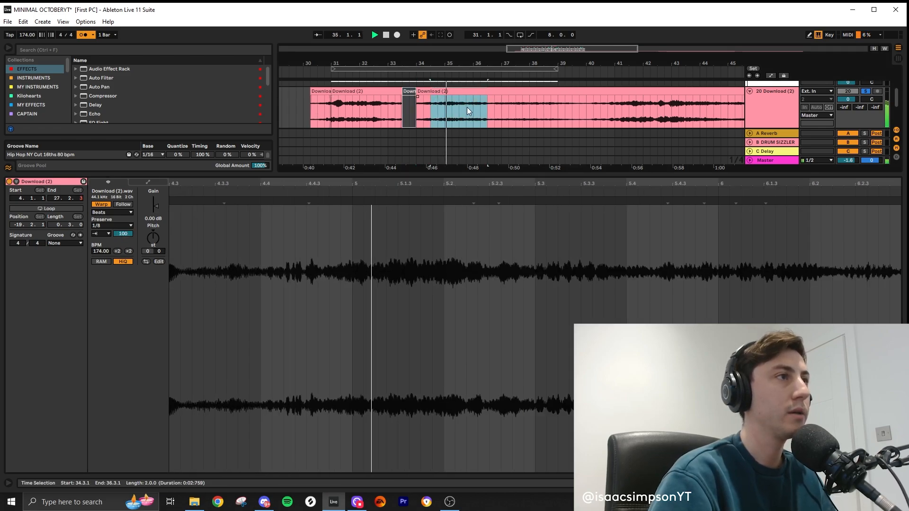
pyautogui.scroll(-1, 467, 108)
pyautogui.moveTo(453, 171); pyautogui.dragTo(517, 218)
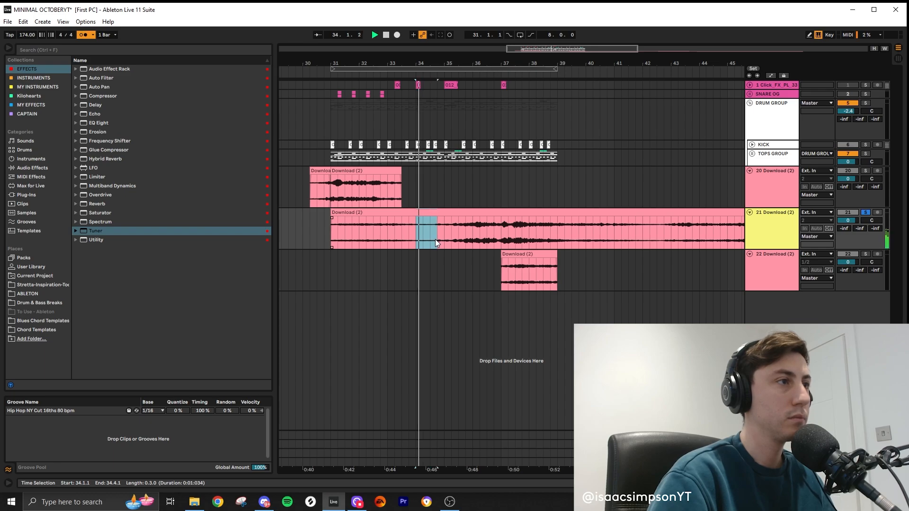
# - Move the slice from 34.1.1 to 34.4.1 to bar 31 on its own track named MALE CHOIR and audition it
pyautogui.moveTo(433, 233); pyautogui.dragTo(341, 277)
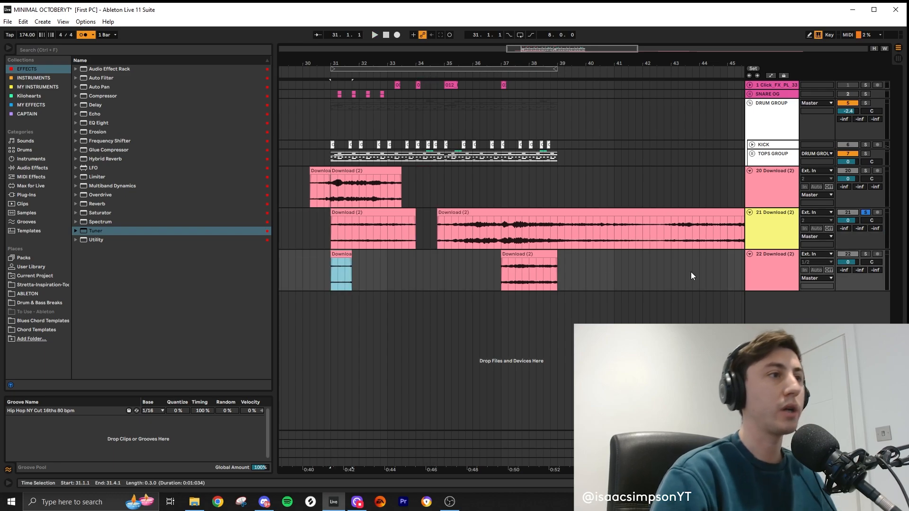
pyautogui.click(759, 276)
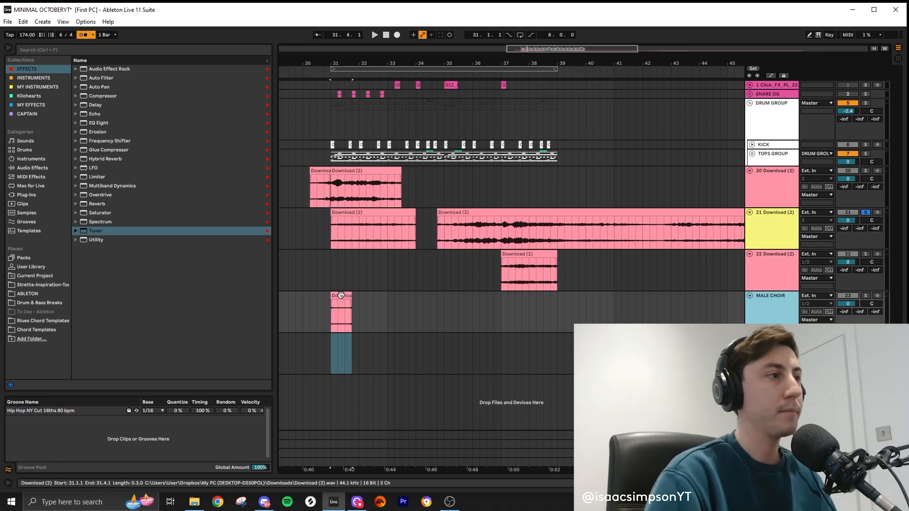
pyautogui.click(341, 295)
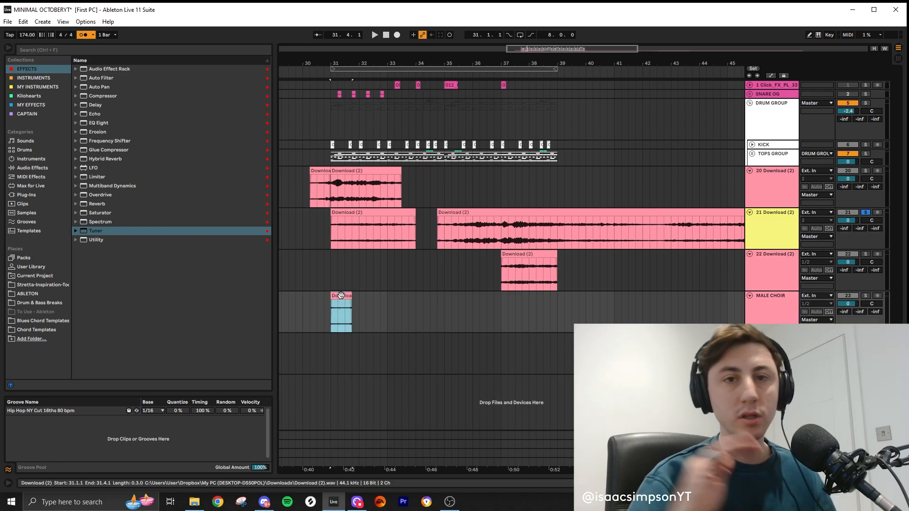
pyautogui.press('space')
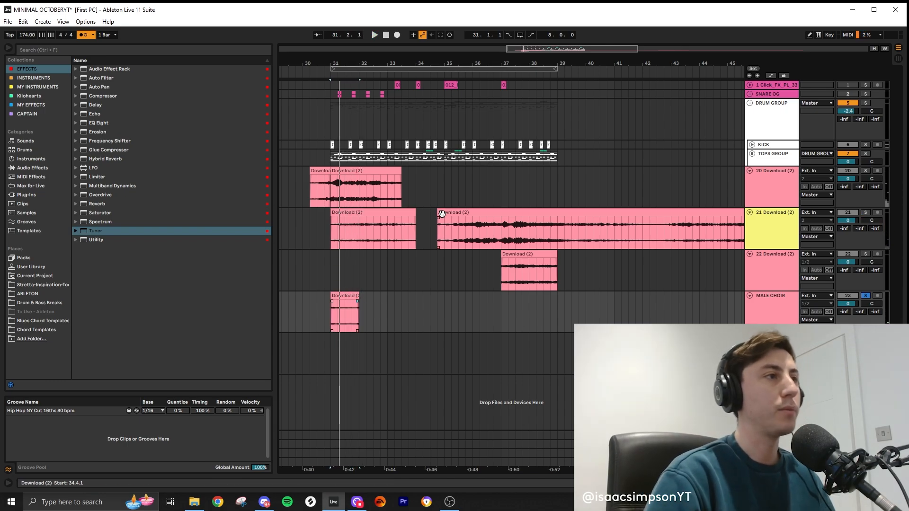
# - Audition the long sample clip from 34.4.1 and split off the passage ending at bar 42
pyautogui.click(442, 214)
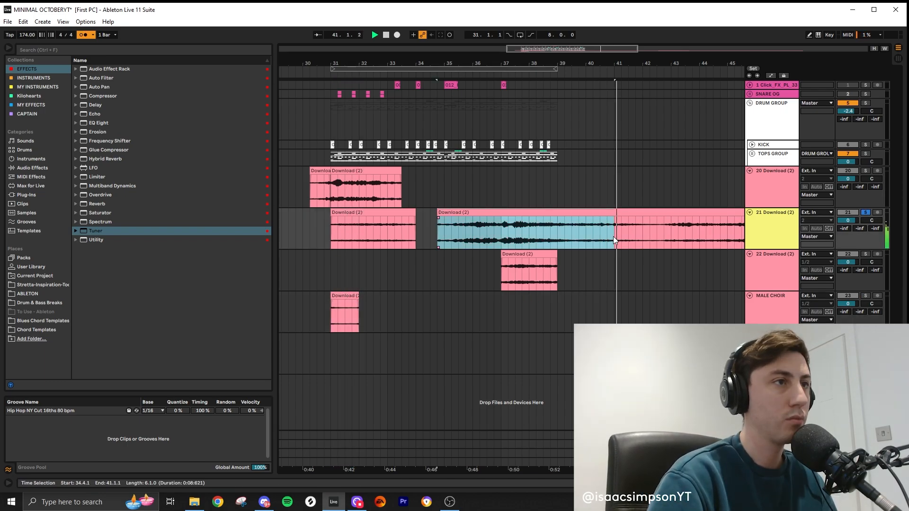
pyautogui.click(643, 232)
pyautogui.press('space')
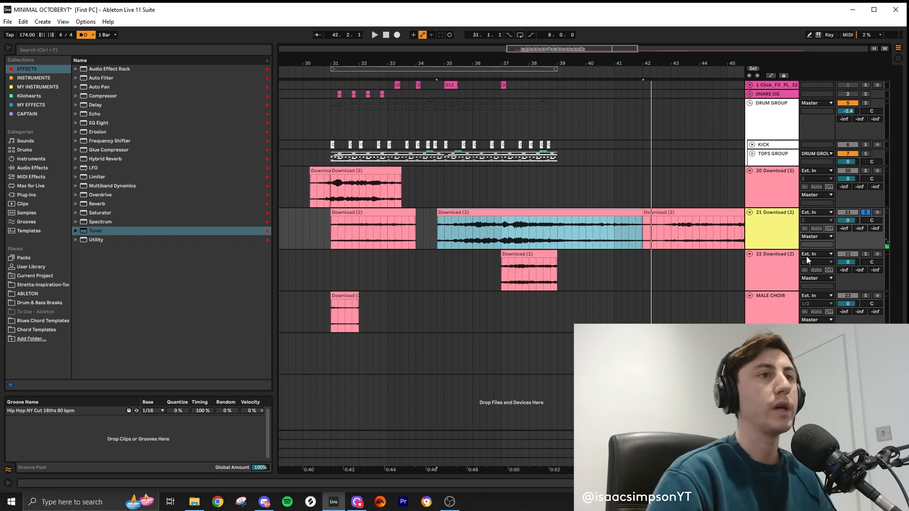
pyautogui.hotkey('ctrl', 'e')
pyautogui.hotkey('ctrl', 'd')
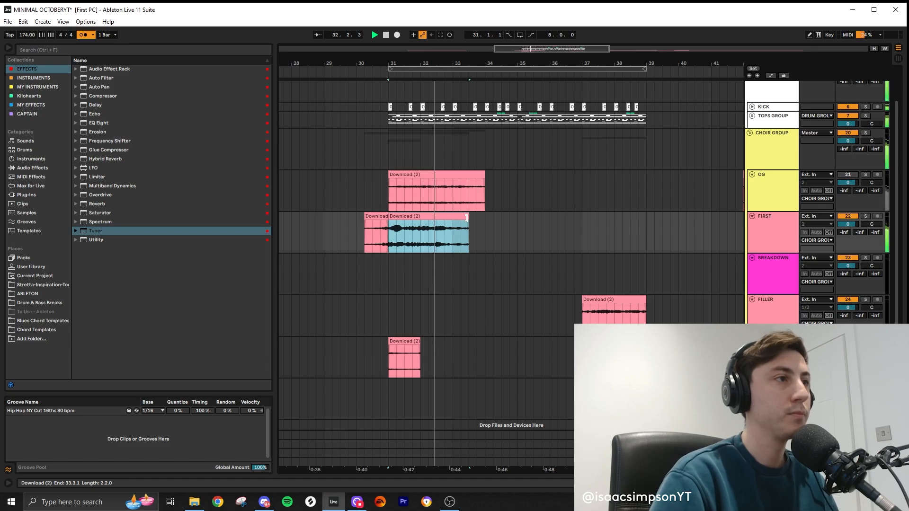
# - Trim the end of the FIRST track's opening clip to 32.4.1, audition it, and extend it to about 33.2
pyautogui.moveTo(466, 218); pyautogui.dragTo(443, 223)
pyautogui.press('space')
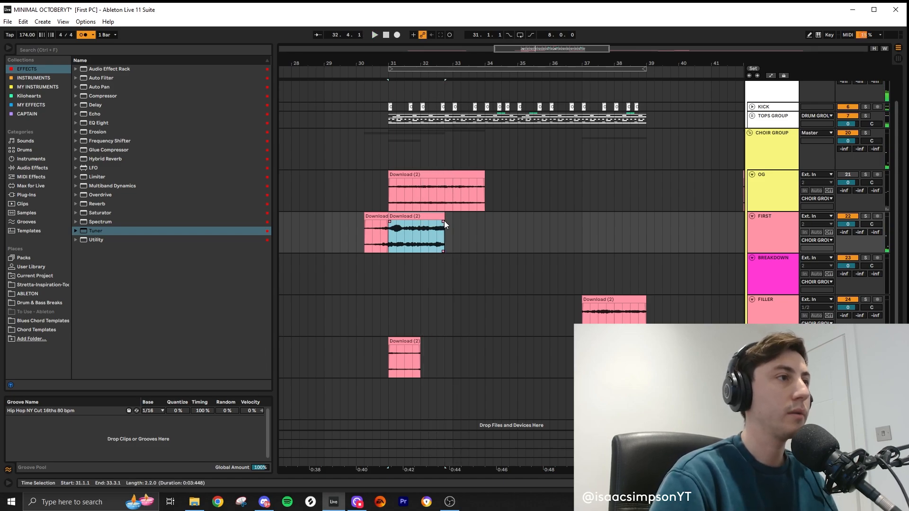
pyautogui.click(431, 217)
pyautogui.press('space')
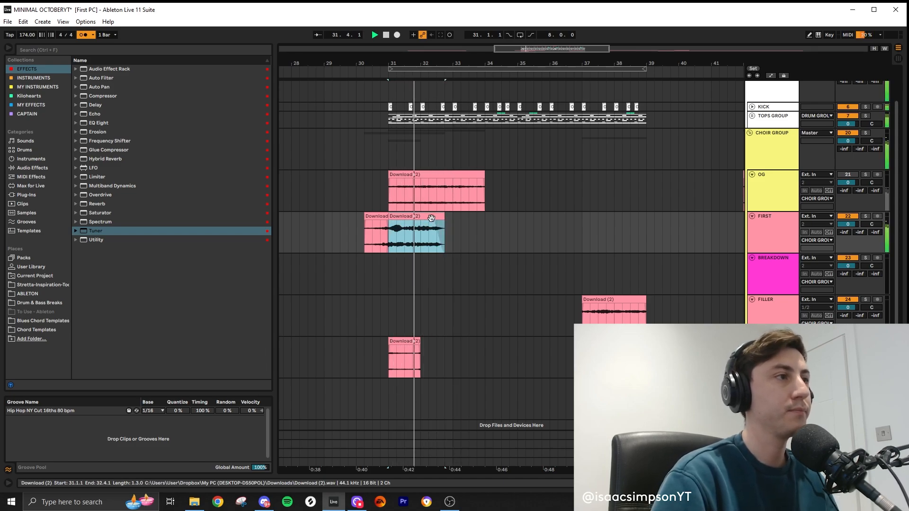
pyautogui.moveTo(444, 219); pyautogui.dragTo(461, 221)
# - Paste the copied sample passage at 35.1.1 on the FIRST track, extend it to bar 38 and give it a short fade-in
pyautogui.click(518, 232)
pyautogui.press('space')
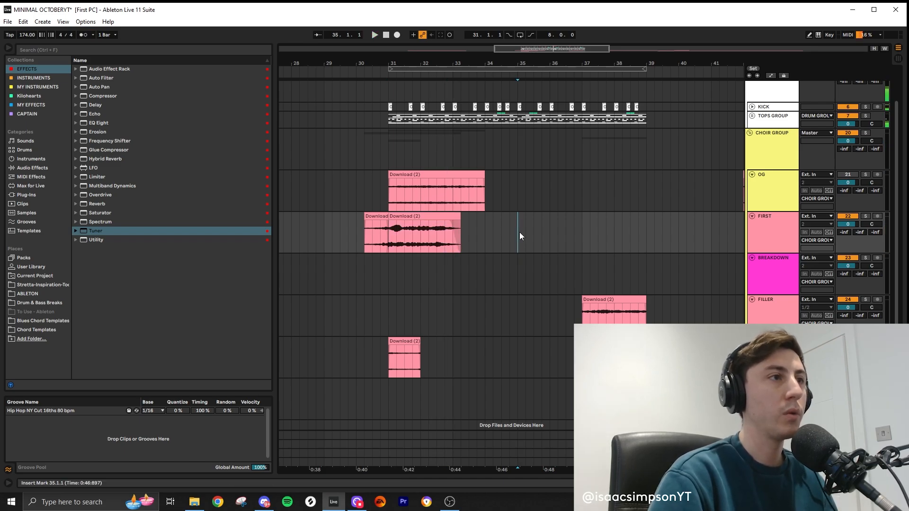
pyautogui.hotkey('ctrl', 'v')
pyautogui.press('space')
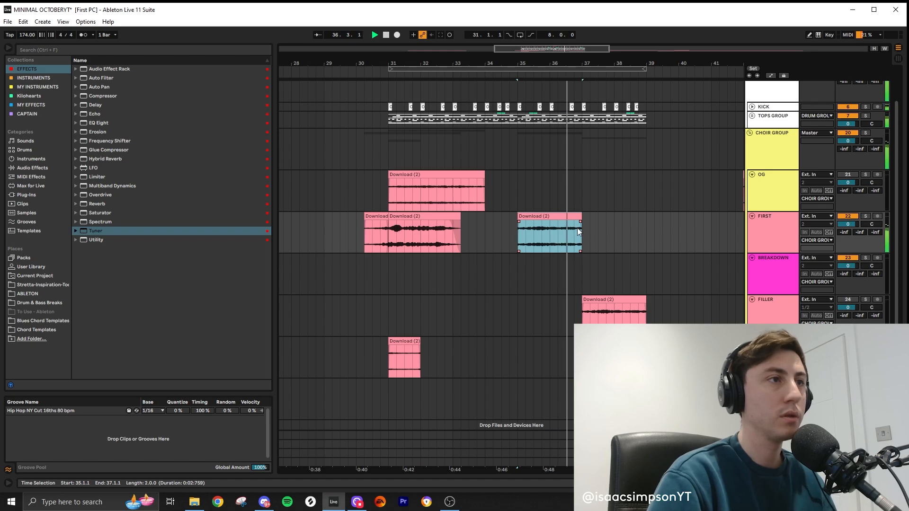
pyautogui.moveTo(589, 216); pyautogui.dragTo(628, 219)
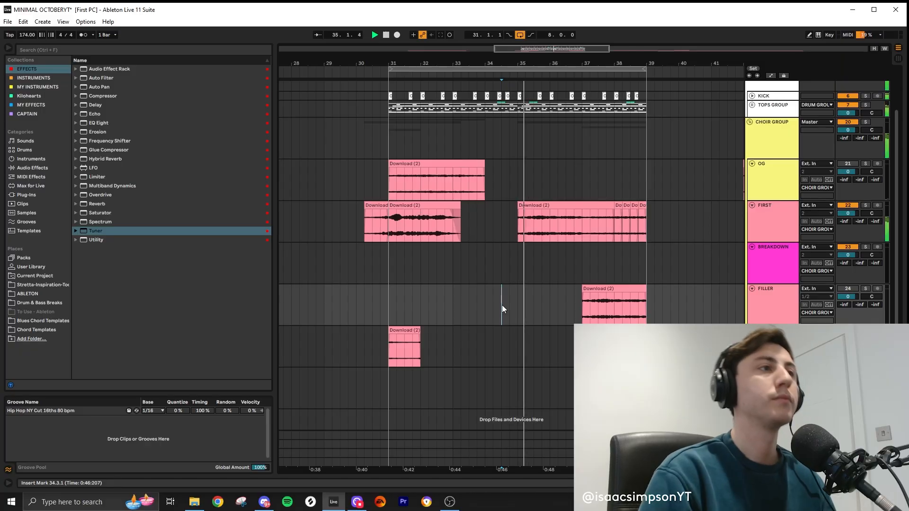
pyautogui.moveTo(520, 211); pyautogui.dragTo(526, 213)
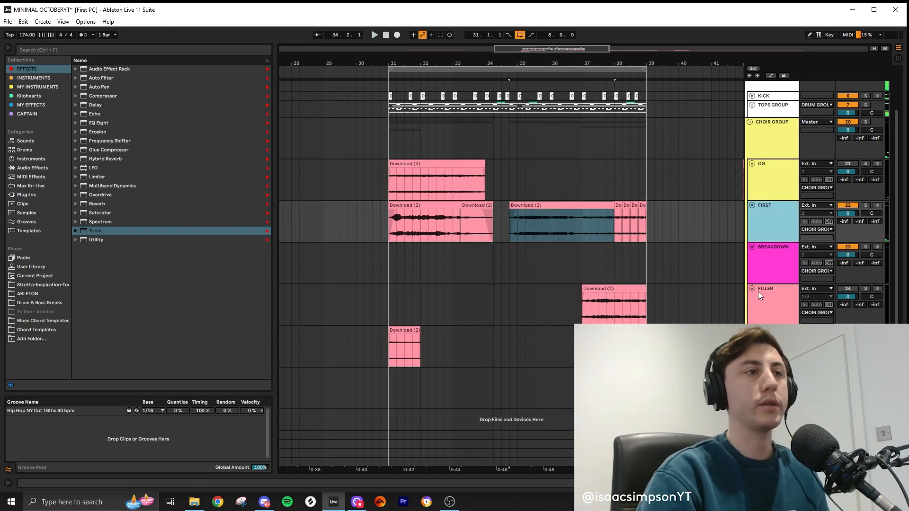
# - Add a Sampler to the new MIDI track, load the MALE CHOIR clip into it and set back-and-forth looping for the sustain
pyautogui.click(404, 330)
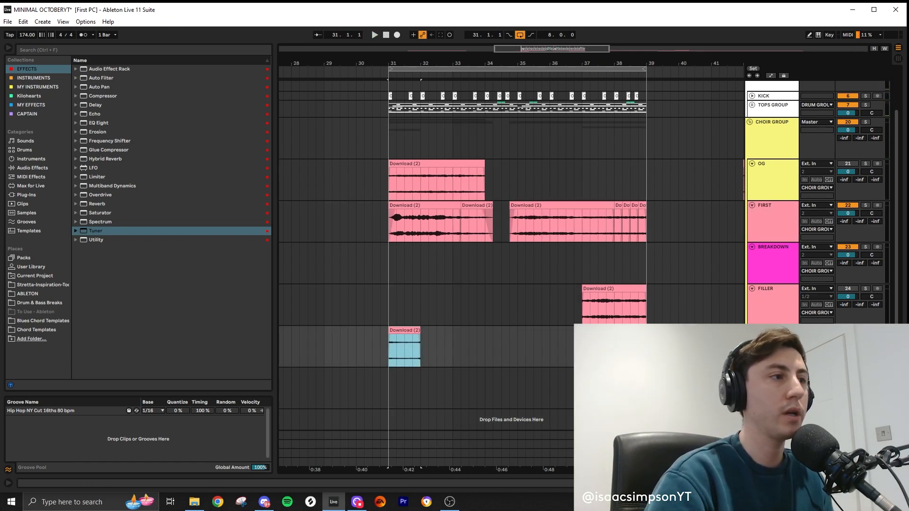
pyautogui.hotkey('shift', 'Tab')
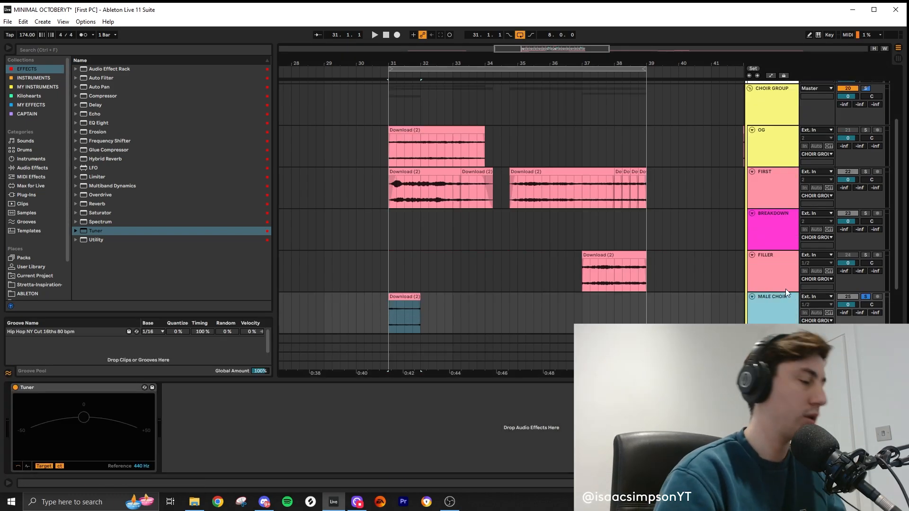
pyautogui.press('Down')
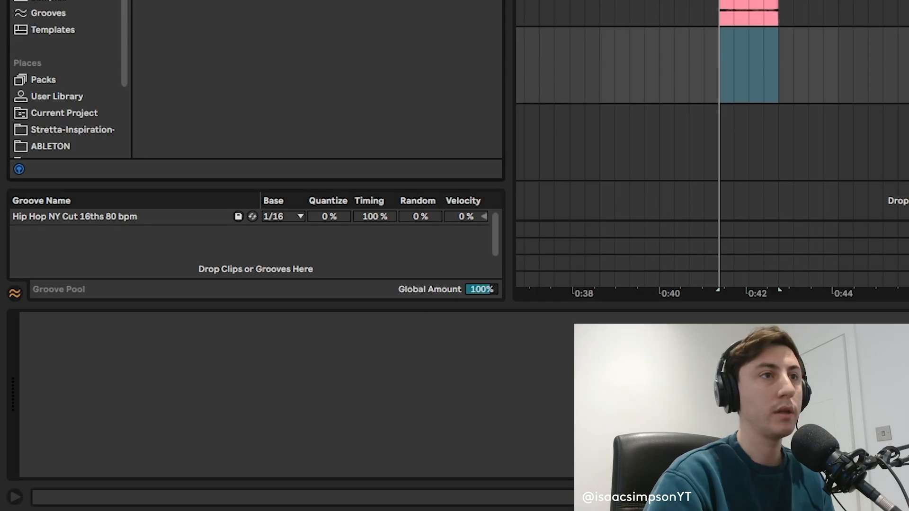
pyautogui.doubleClick(97, 149)
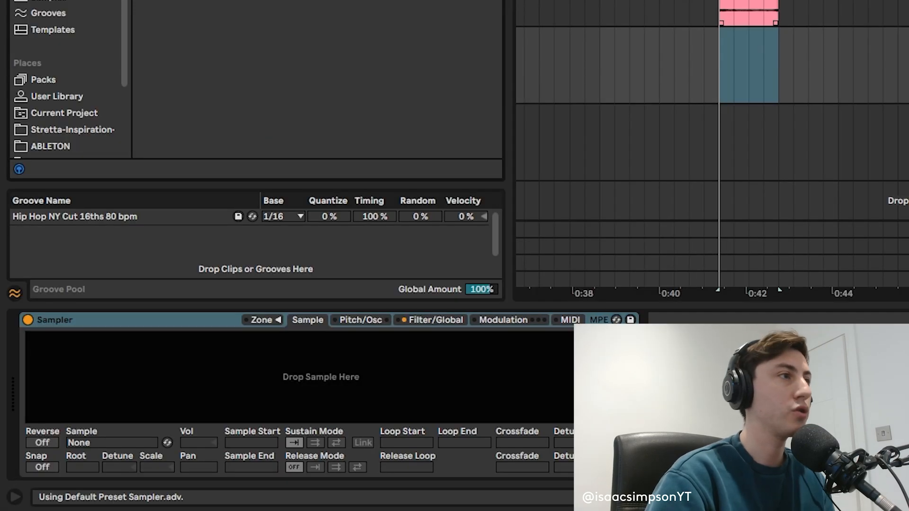
pyautogui.moveTo(404, 192); pyautogui.dragTo(213, 384)
pyautogui.moveTo(395, 317); pyautogui.dragTo(337, 364)
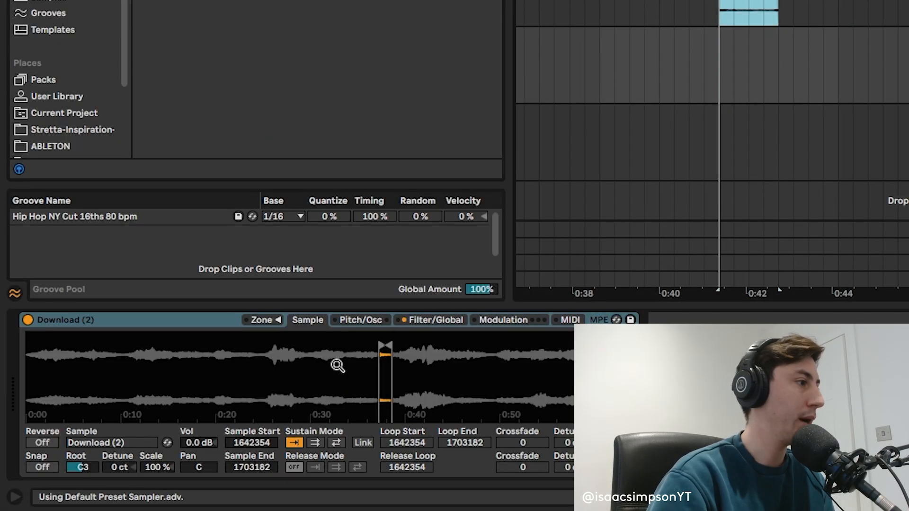
pyautogui.click(336, 443)
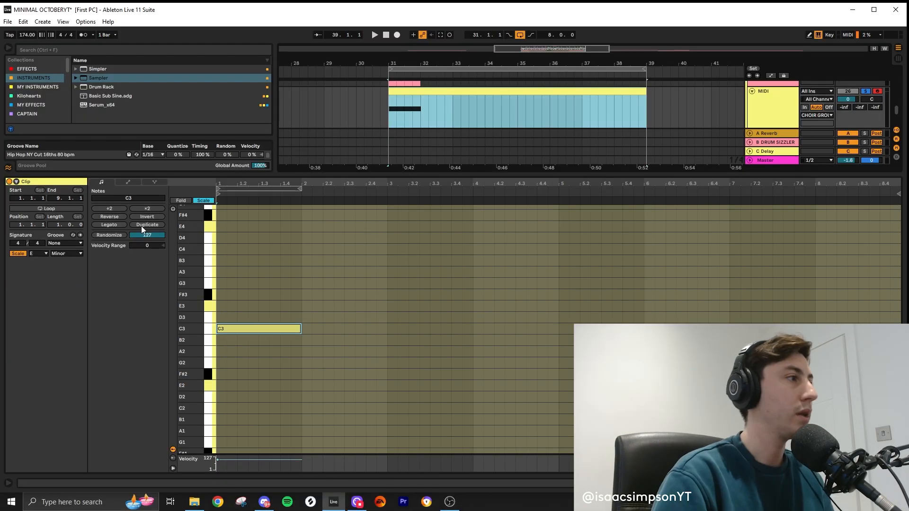
# - Extend the C3 note across the MIDI clip with Legato, and give the Sampler a loop crossfade of about 7143 and a looping release
pyautogui.click(109, 225)
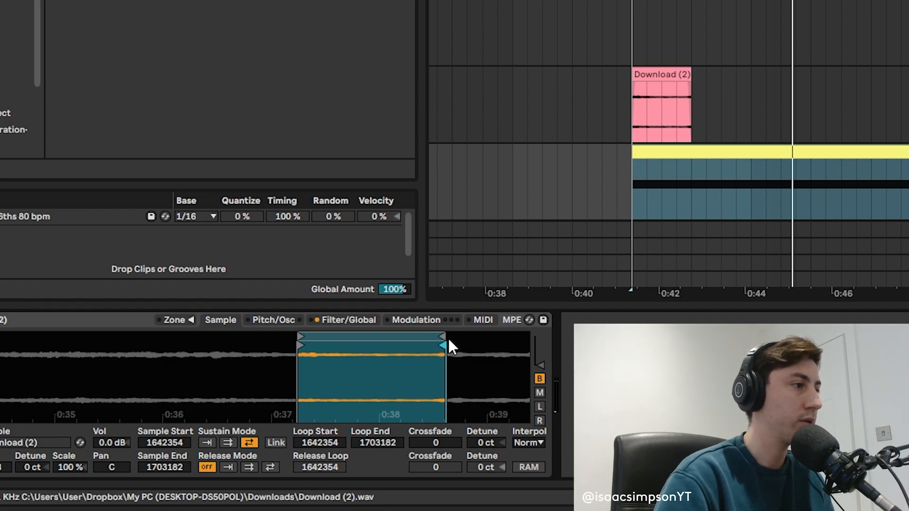
pyautogui.moveTo(435, 443); pyautogui.dragTo(434, 430)
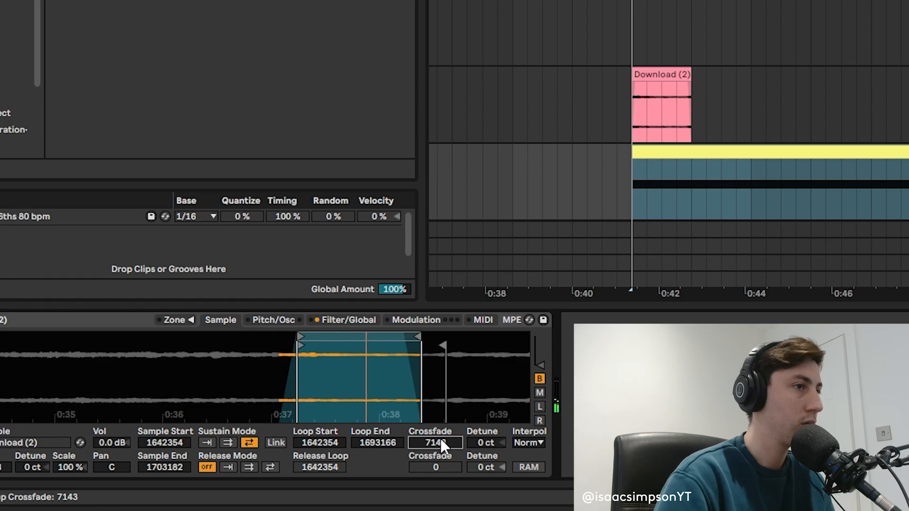
pyautogui.click(249, 467)
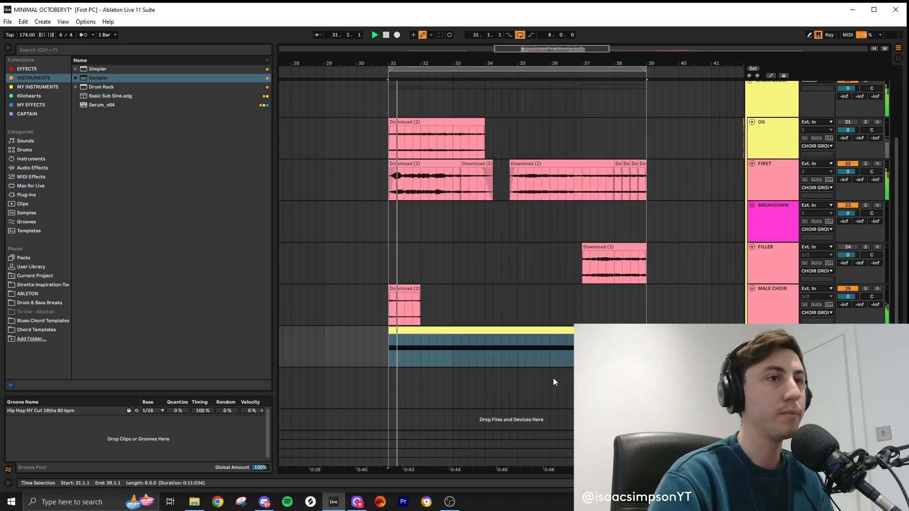
# - Collapse and mute the MALE CHOIR audio track and select the MIDI Sampler track during playback
pyautogui.click(751, 289)
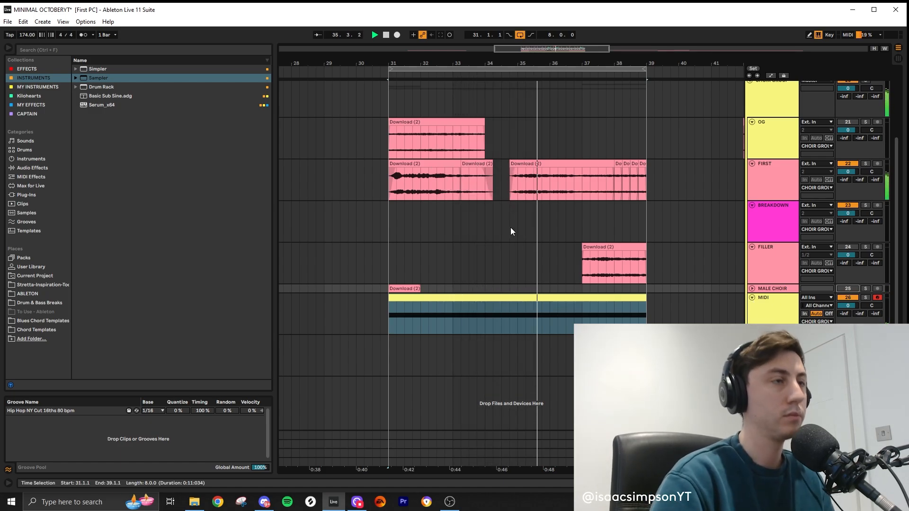
pyautogui.click(776, 311)
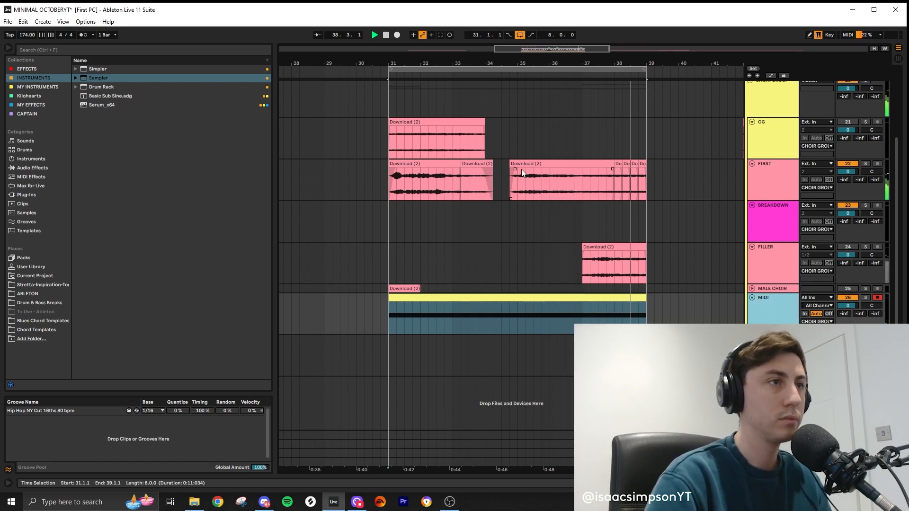
# - Trim the start of the second passage on the FIRST track to 35.1.1 and play it back
pyautogui.press('space')
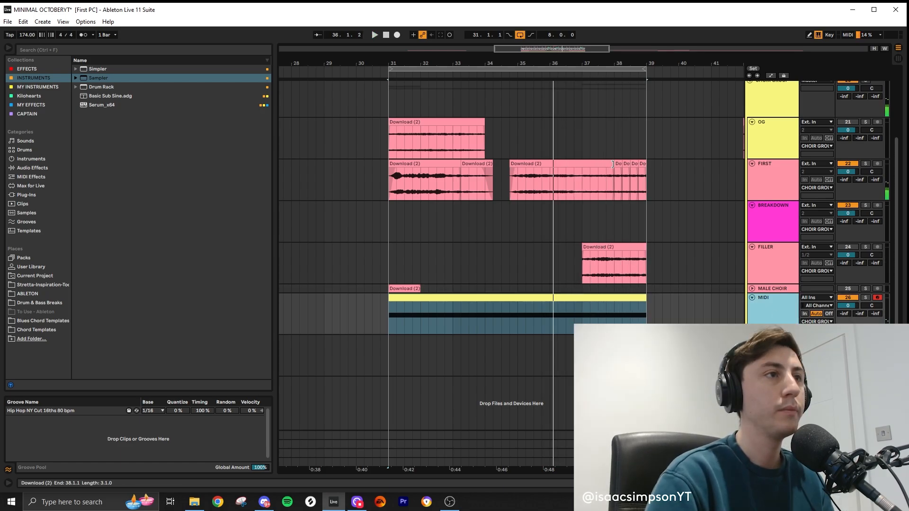
pyautogui.moveTo(613, 165); pyautogui.dragTo(591, 168)
pyautogui.click(512, 169)
pyautogui.press('space')
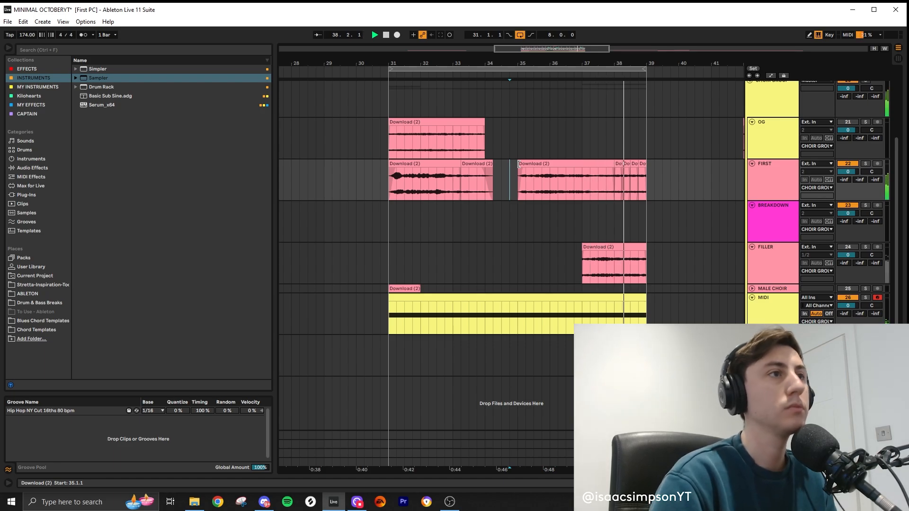
# - Add an Audio Effect Rack to the CHOIR GROUP track and unfold it with its chain list showing
pyautogui.scroll(3, 758, 213)
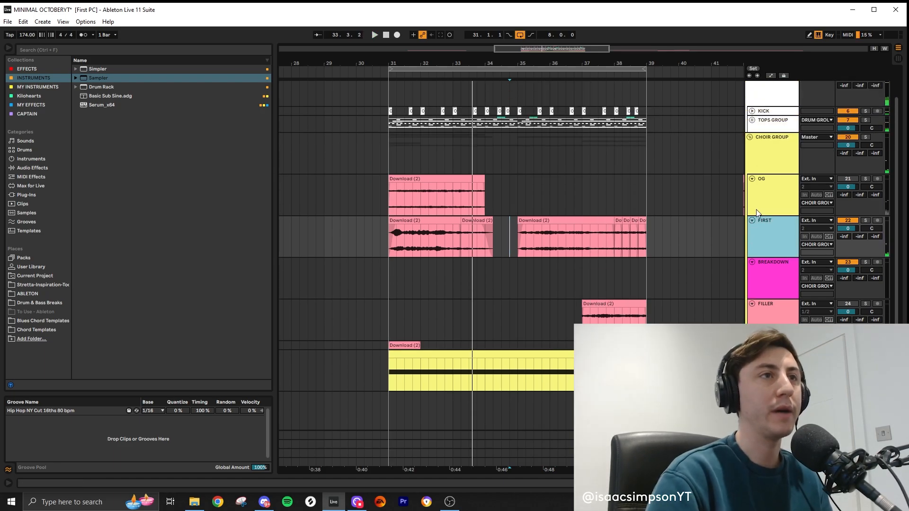
pyautogui.doubleClick(767, 155)
pyautogui.click(42, 71)
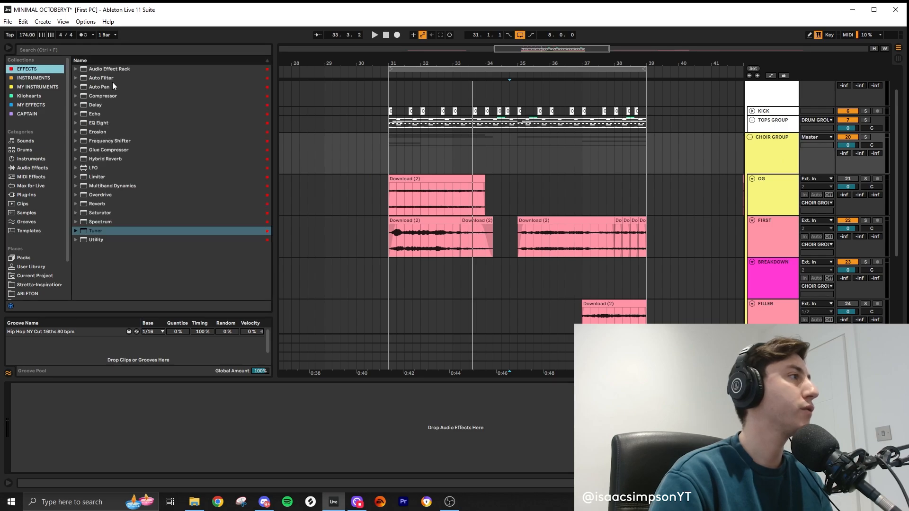
pyautogui.moveTo(124, 69); pyautogui.dragTo(135, 78)
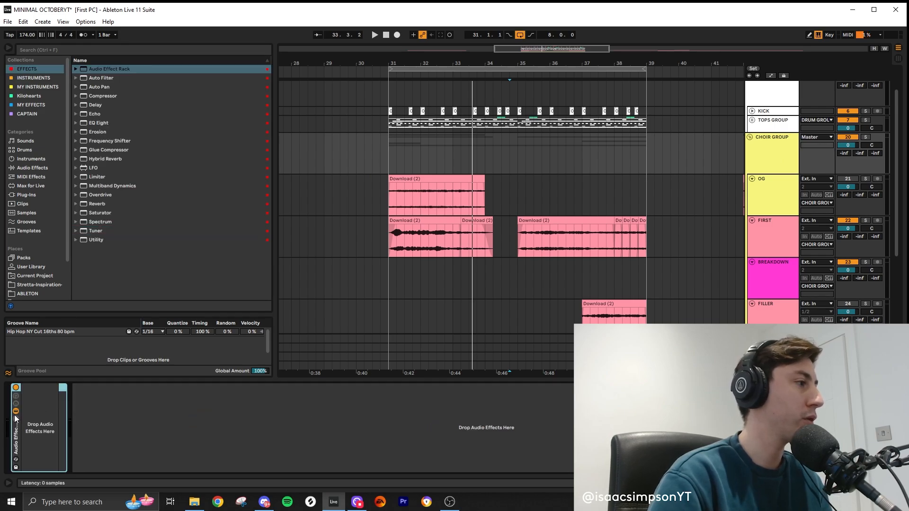
pyautogui.doubleClick(15, 417)
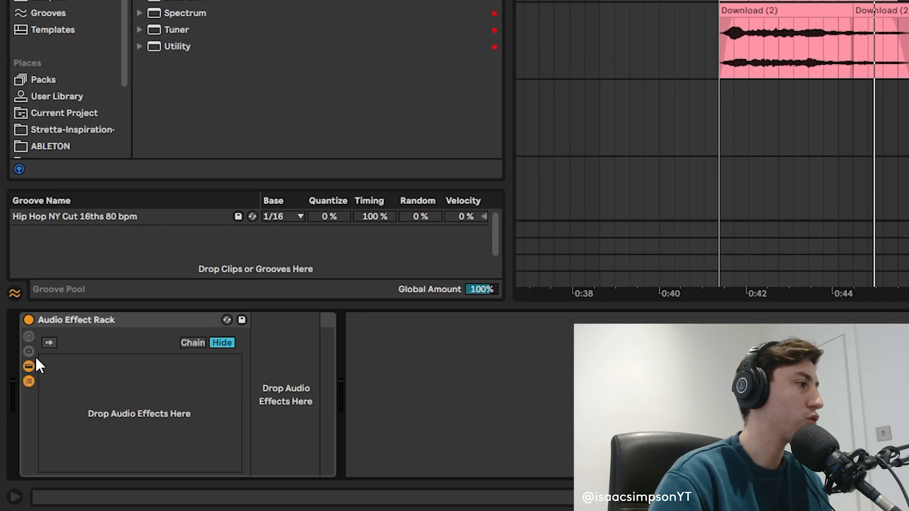
# - Create five chains in the rack and name the first four DRY, REVERB, DELAY and VALHALLA
pyautogui.rightClick(106, 382)
pyautogui.click(116, 391)
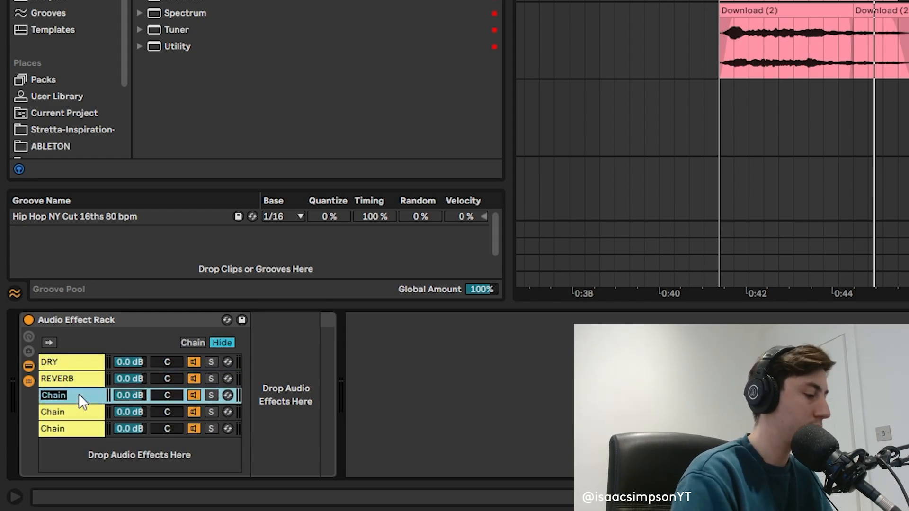
pyautogui.write('DELAY')
pyautogui.press('Tab')
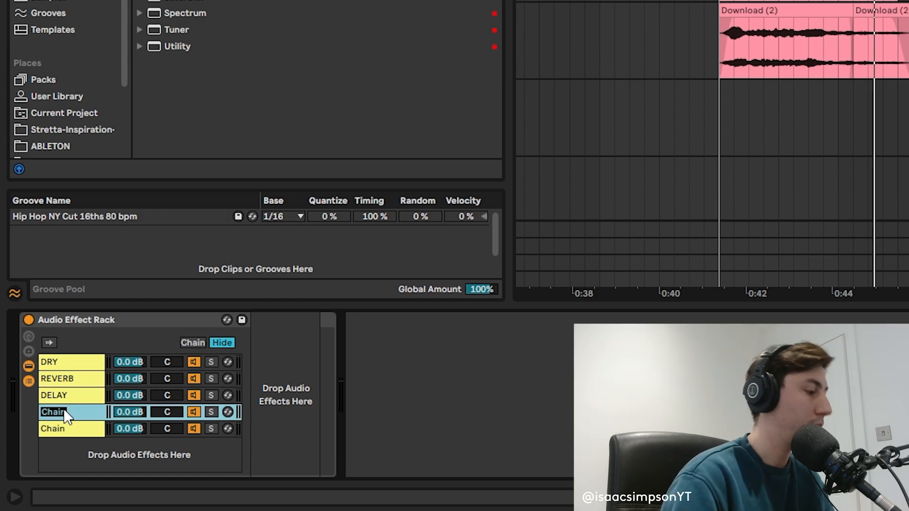
pyautogui.write('VALHALLA')
pyautogui.press('Tab')
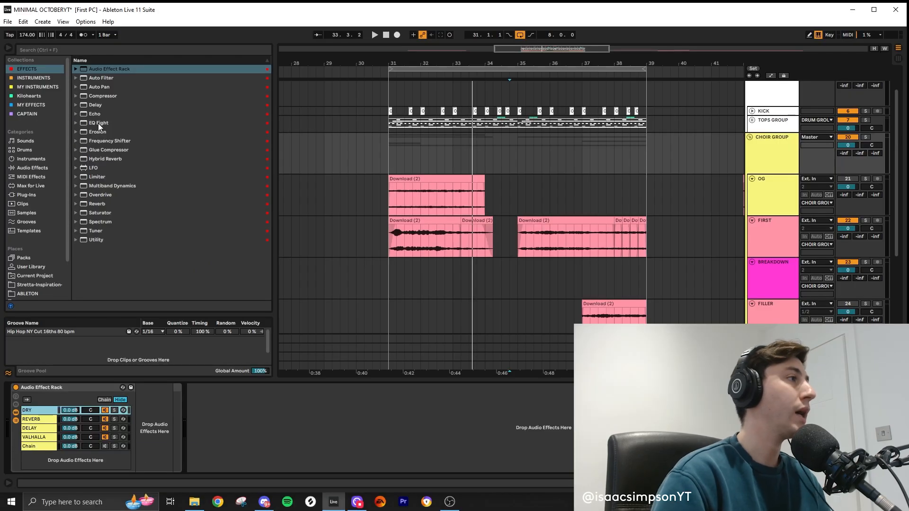
# - Insert an EQ Eight before the rack and use its first band as a low cut at about 177 Hz
pyautogui.moveTo(98, 124); pyautogui.dragTo(18, 438)
pyautogui.click(43, 468)
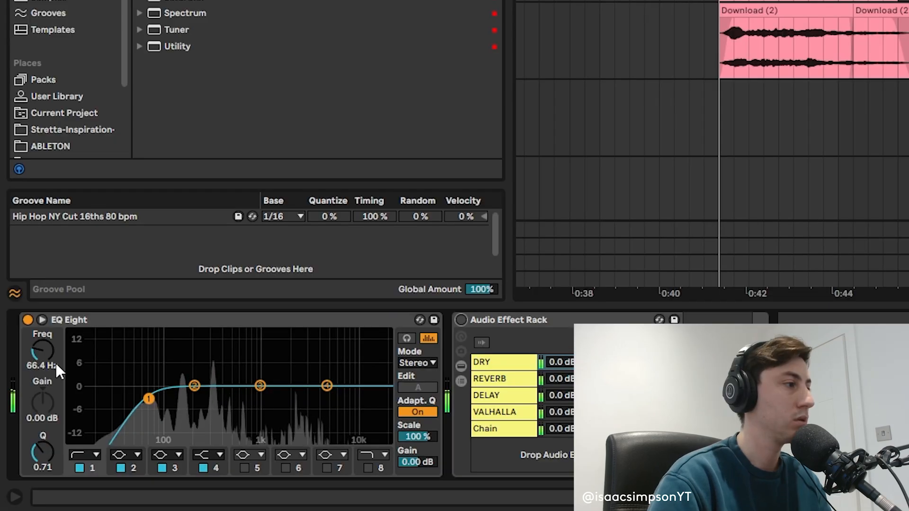
pyautogui.moveTo(24, 405); pyautogui.dragTo(23, 394)
pyautogui.moveTo(42, 350); pyautogui.dragTo(43, 346)
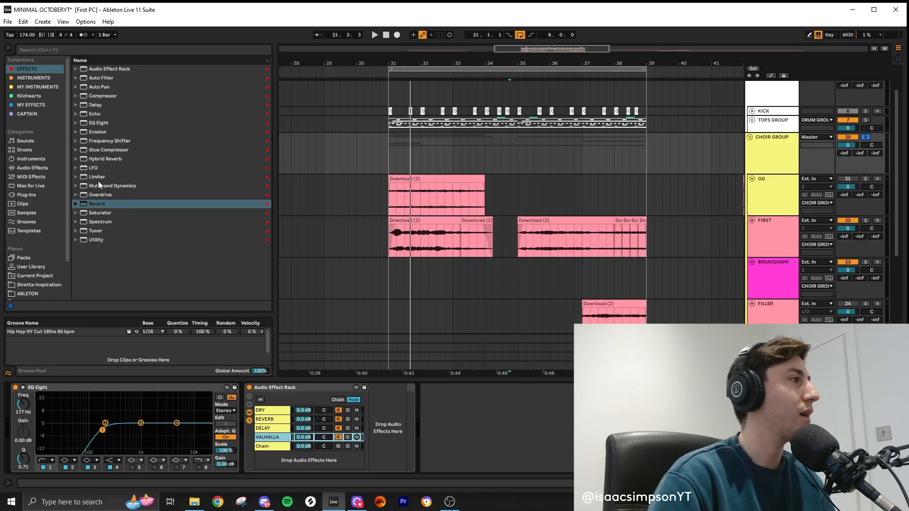
# - Add ValhallaSupermassive to the VALHALLA chain and load the medium reverb preset Massive Vocal
pyautogui.click(31, 105)
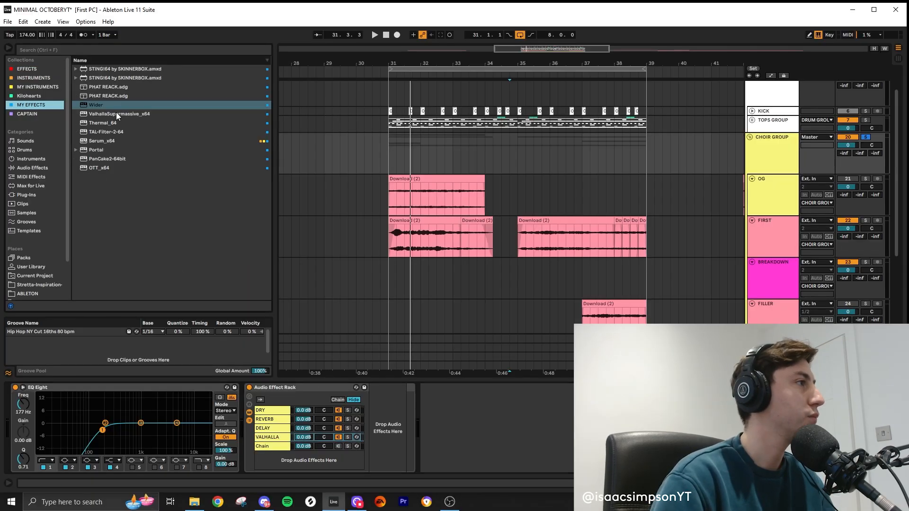
pyautogui.moveTo(116, 113); pyautogui.dragTo(270, 258)
pyautogui.moveTo(283, 454); pyautogui.dragTo(284, 457)
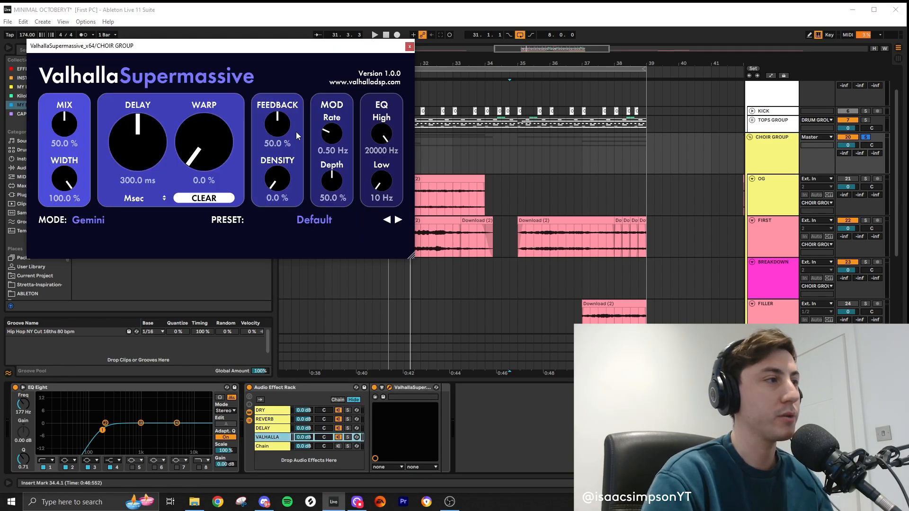
pyautogui.click(325, 222)
pyautogui.moveTo(302, 325)
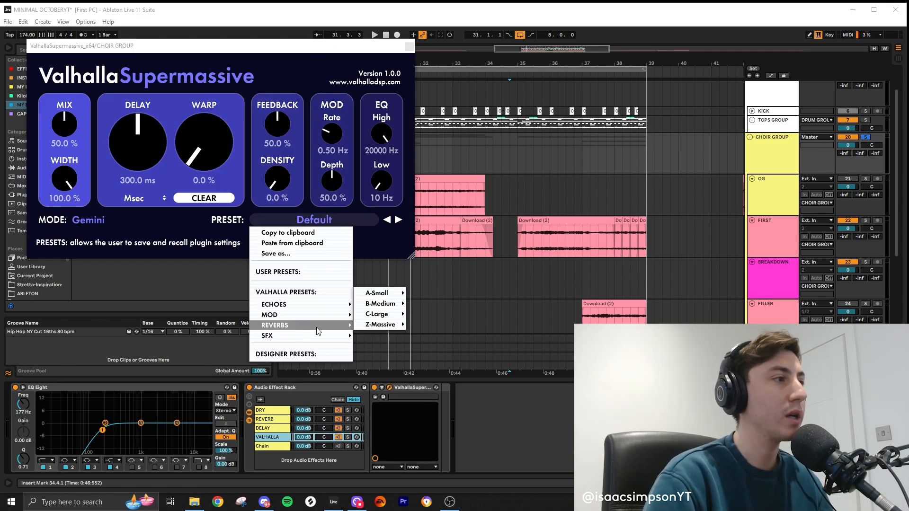
pyautogui.moveTo(383, 314)
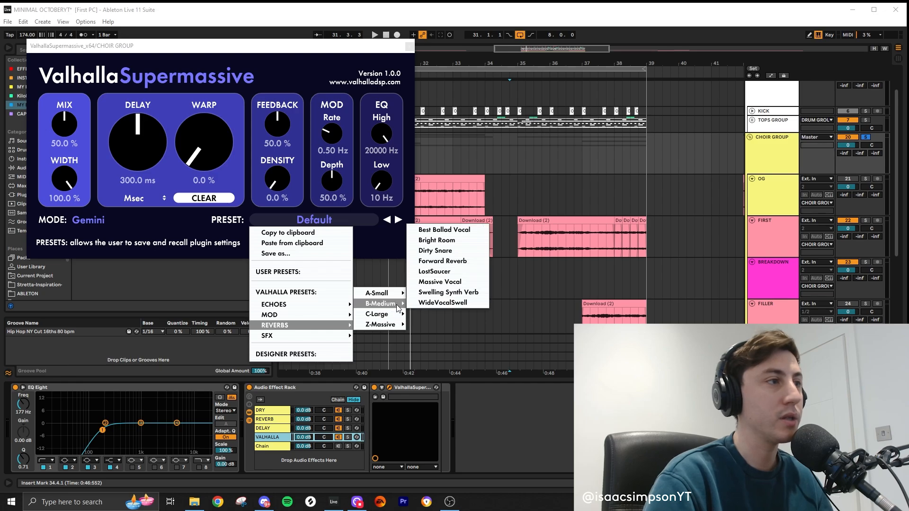
pyautogui.click(445, 287)
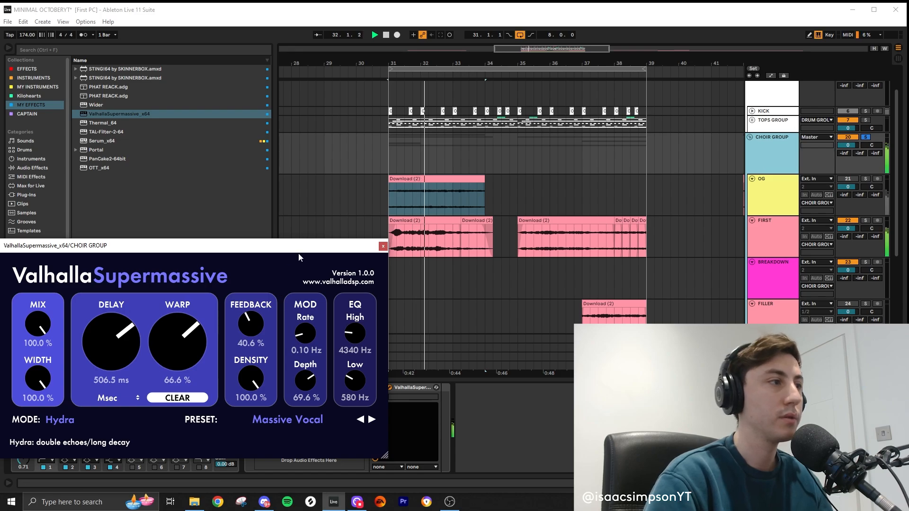
# - Lower the VALHALLA chain to -3.0 dB and set Supermassive's delay to about 557 ms and feedback to about 52%
pyautogui.moveTo(298, 247); pyautogui.dragTo(540, 122)
pyautogui.moveTo(308, 437); pyautogui.dragTo(308, 442)
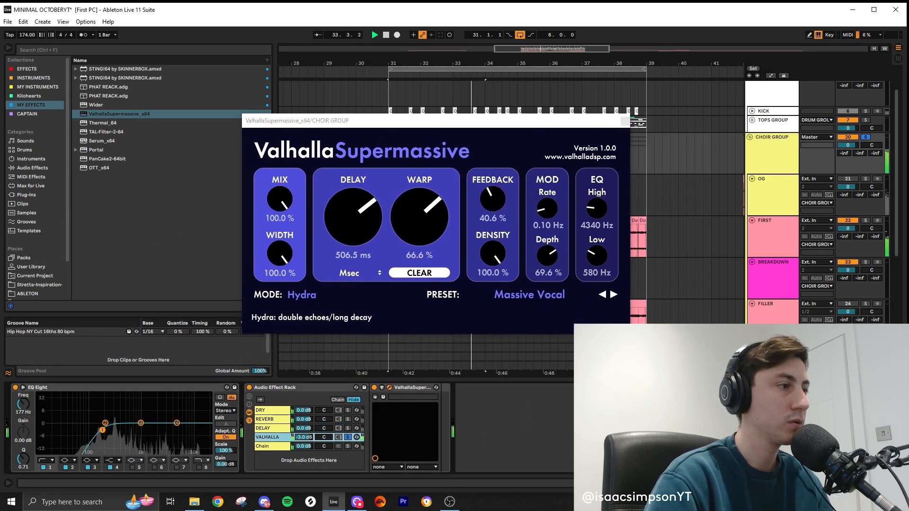
pyautogui.moveTo(361, 229); pyautogui.dragTo(360, 223)
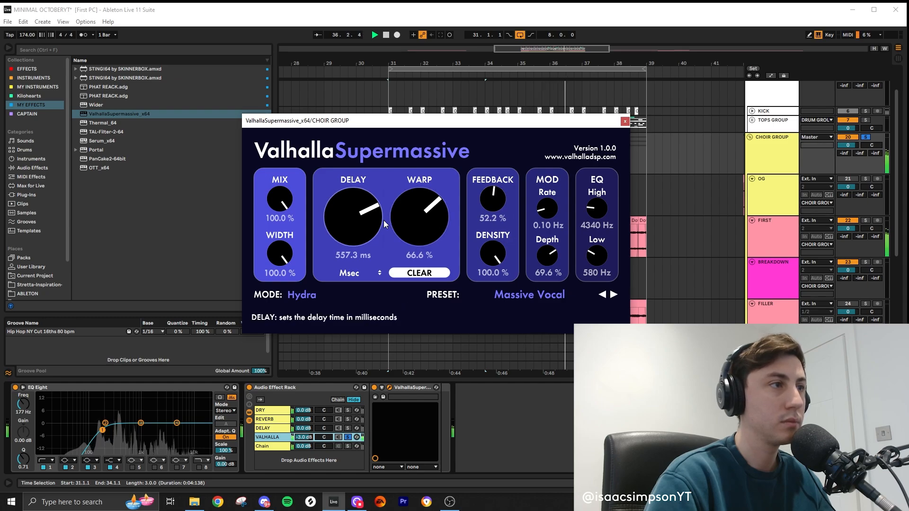
pyautogui.click(624, 121)
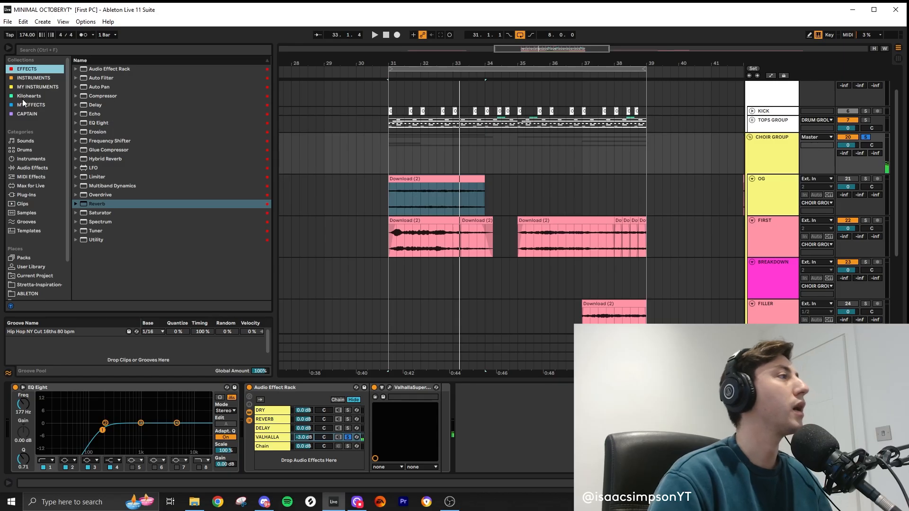
# - Insert Wider between the EQ Eight and the rack and set its width to about 103% while playing the choir
pyautogui.click(22, 103)
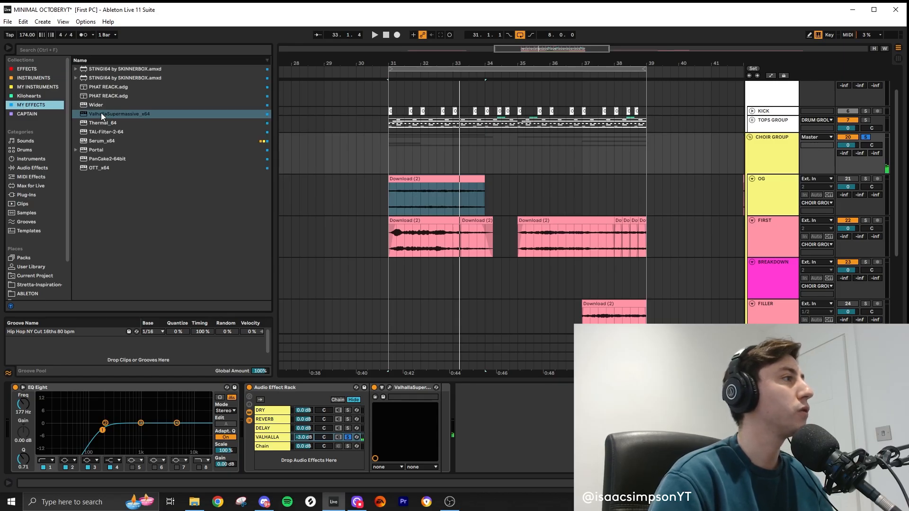
pyautogui.doubleClick(96, 105)
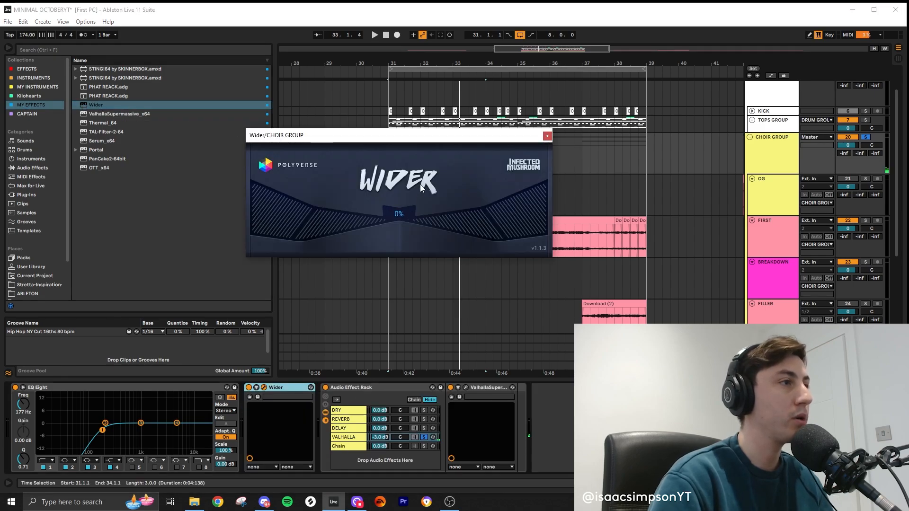
pyautogui.moveTo(396, 216); pyautogui.dragTo(408, 152)
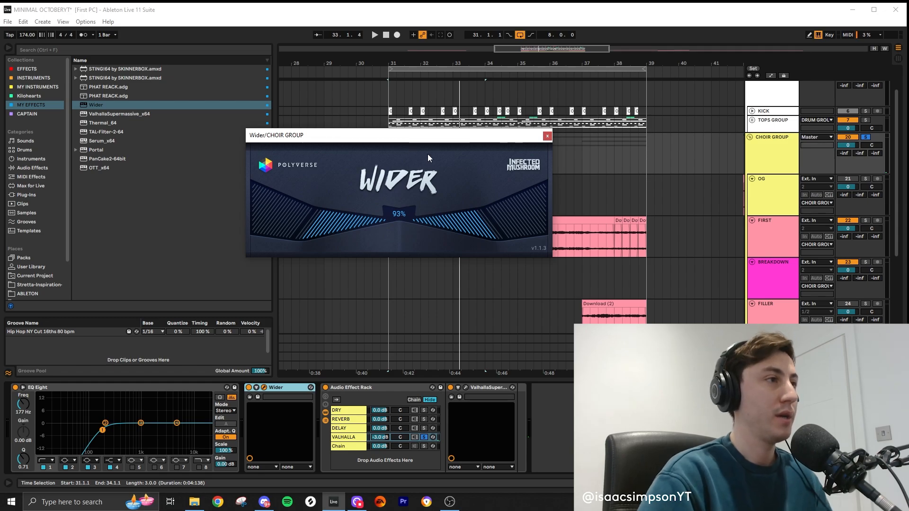
pyautogui.press('space')
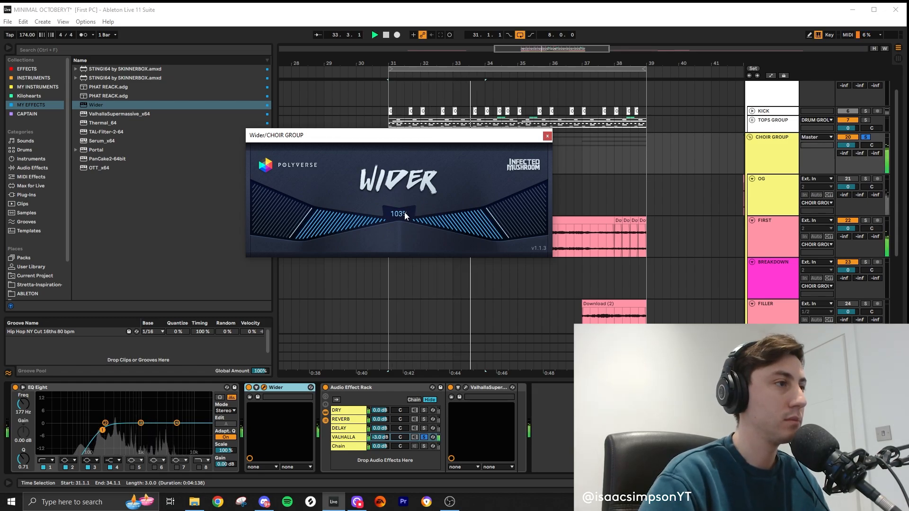
pyautogui.click(546, 137)
# - Solo the DELAY chain and add a Delay with its filter at 1.67 kHz, width 6.88 and 100% dry/wet
pyautogui.click(352, 429)
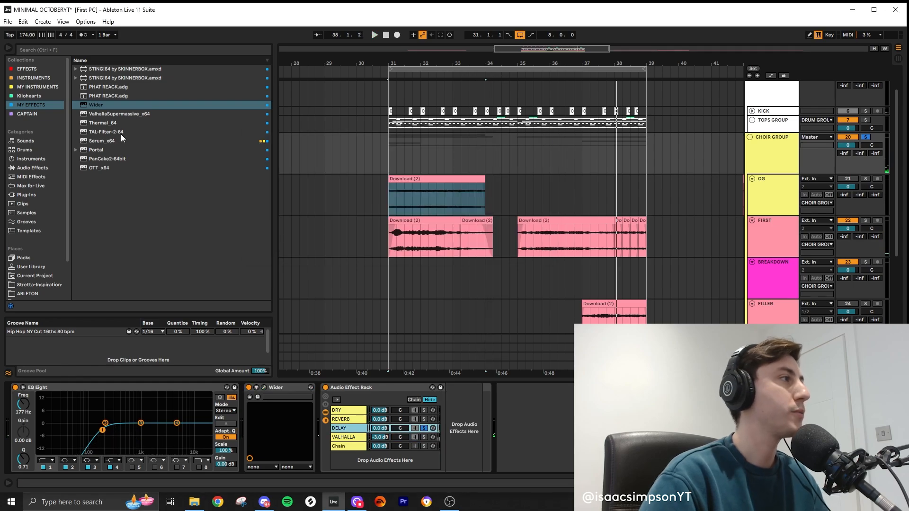
pyautogui.click(45, 70)
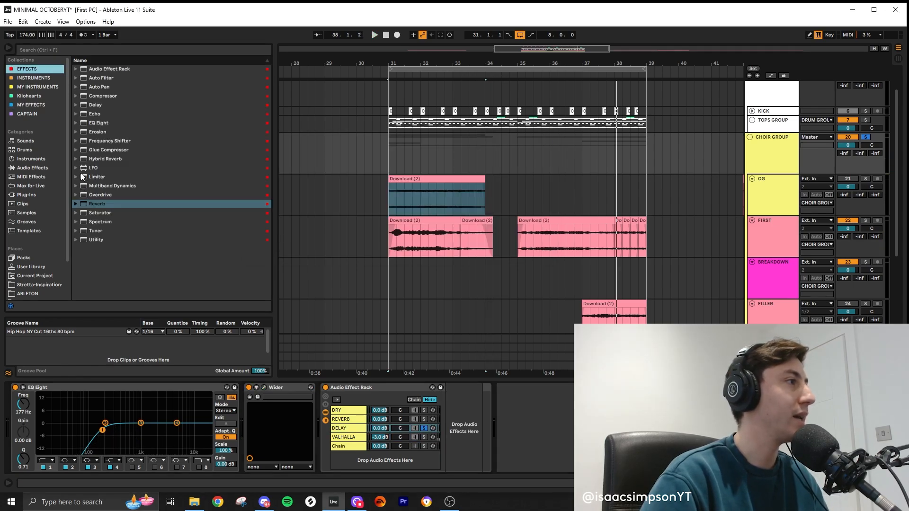
pyautogui.moveTo(96, 105); pyautogui.dragTo(473, 426)
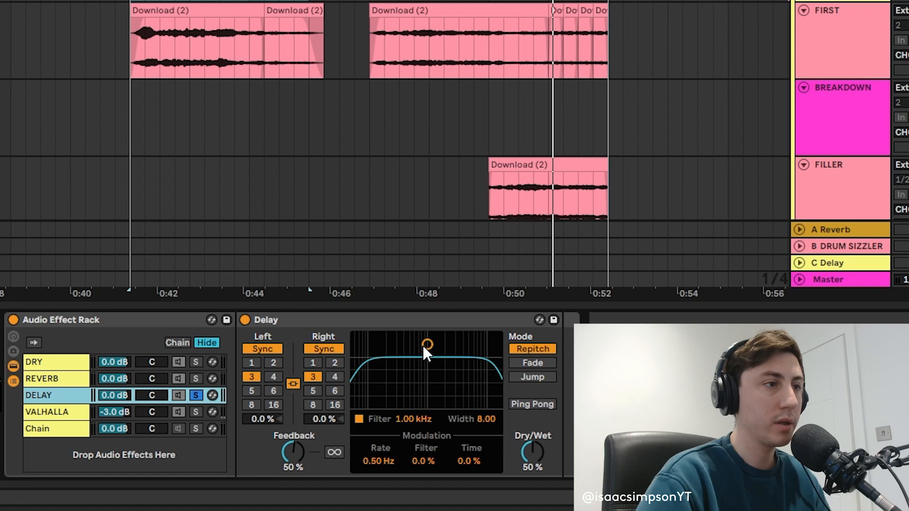
pyautogui.moveTo(426, 345); pyautogui.dragTo(439, 353)
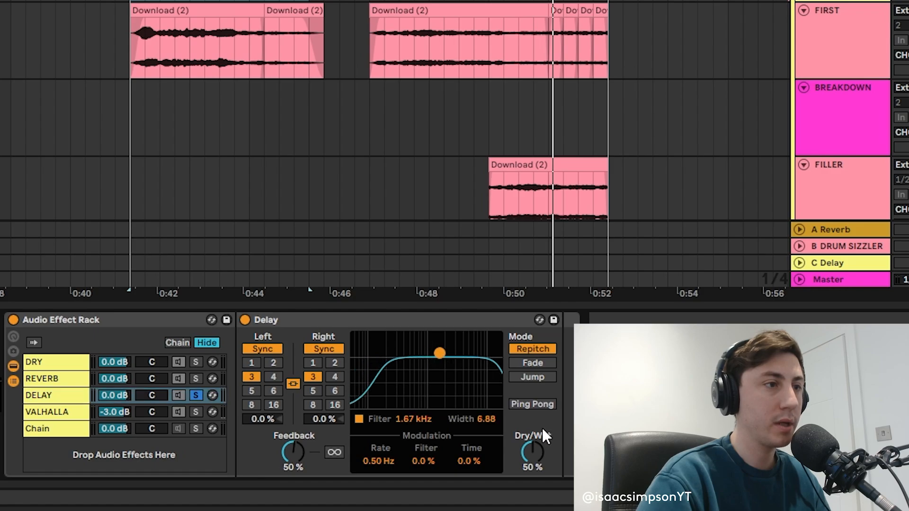
pyautogui.press('space')
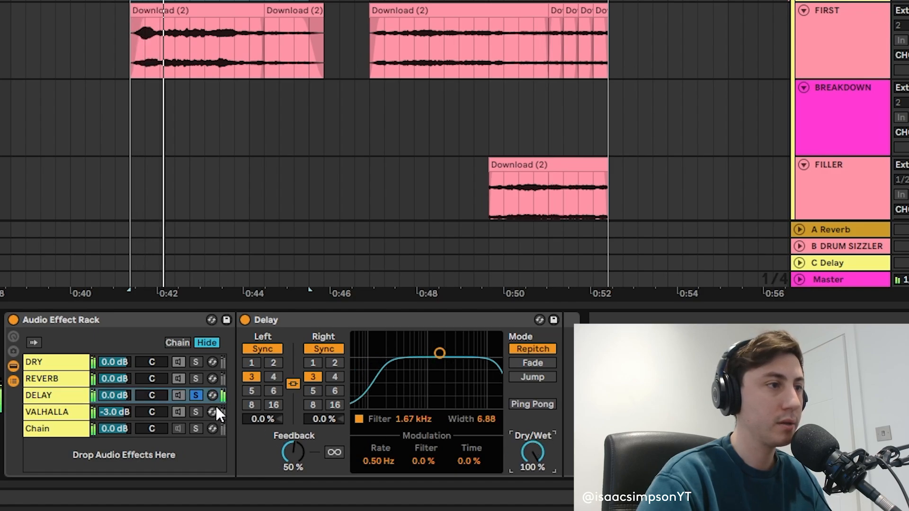
# - Switch the Delay to unsynced, unlinked times of 585 ms on the left and 860 ms on the right
pyautogui.click(262, 348)
pyautogui.click(290, 383)
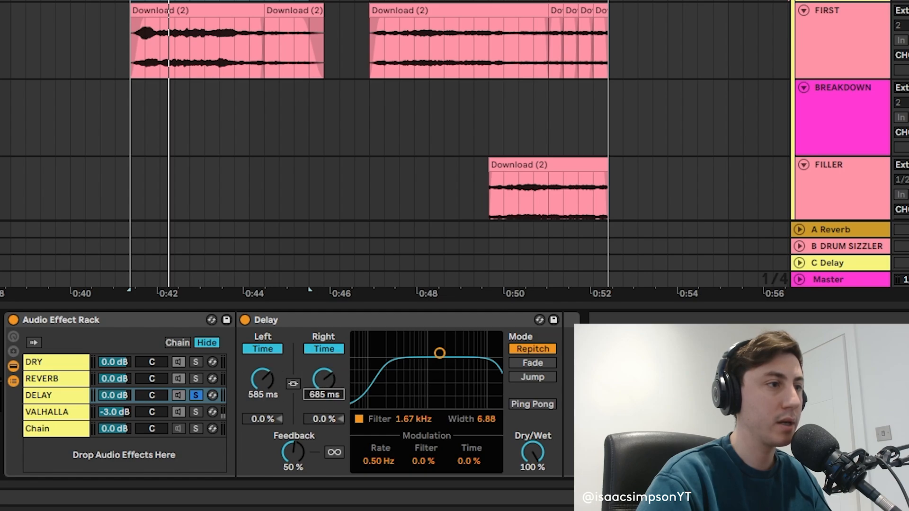
pyautogui.moveTo(325, 390); pyautogui.dragTo(325, 383)
pyautogui.press('space')
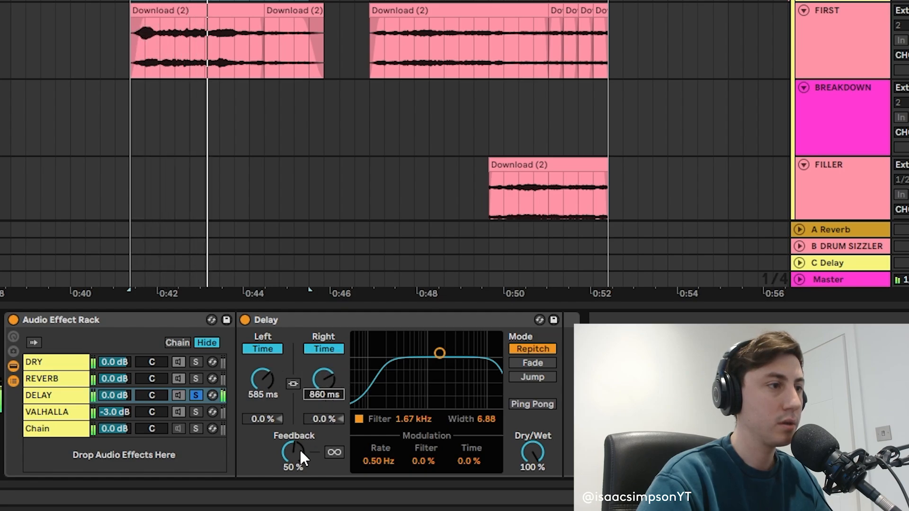
# - Lower the DELAY chain to -7.7 dB and set the Delay to 832 ms left, 1.04 s right, Ping Pong, 6.23 kHz filter and 59% feedback
pyautogui.moveTo(299, 450); pyautogui.dragTo(299, 448)
pyautogui.moveTo(117, 396); pyautogui.dragTo(116, 406)
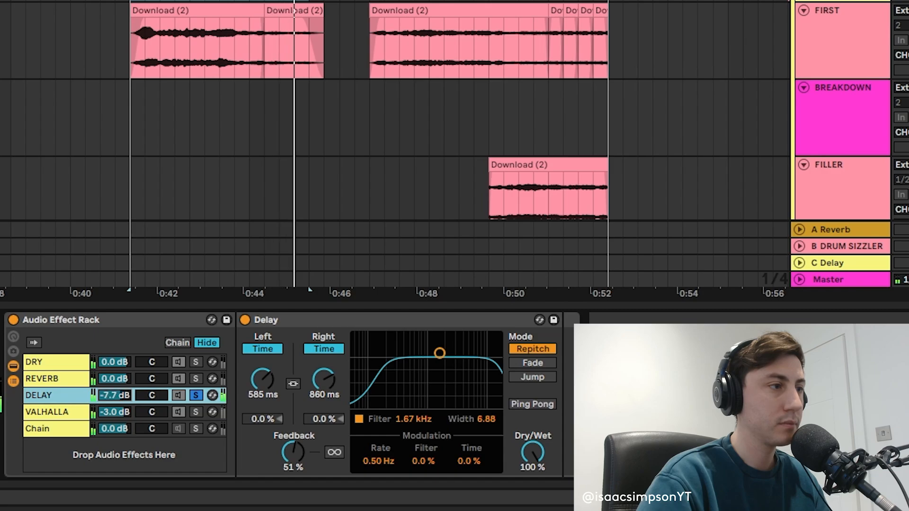
pyautogui.moveTo(263, 383); pyautogui.dragTo(263, 375)
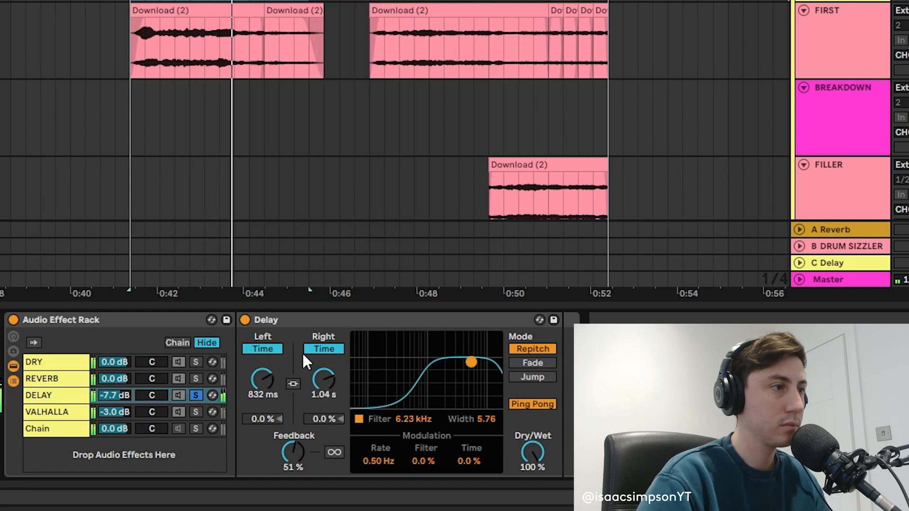
pyautogui.moveTo(300, 444); pyautogui.dragTo(300, 439)
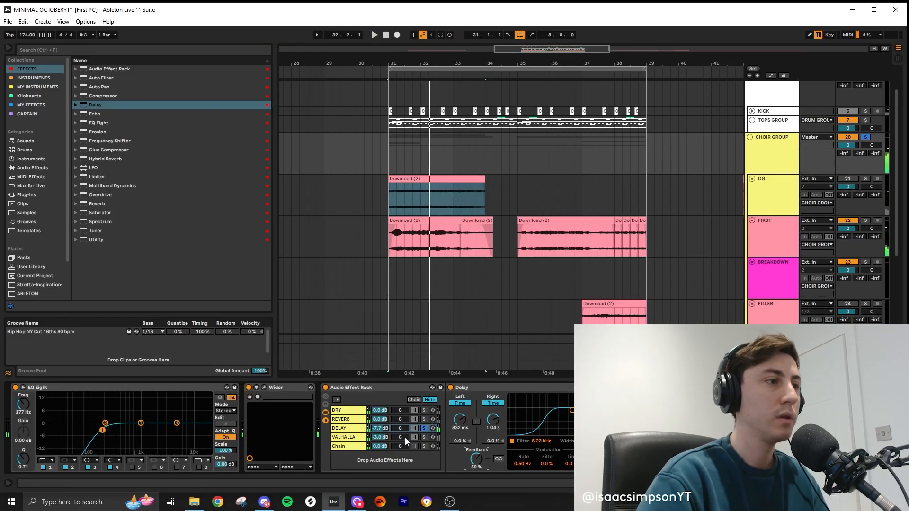
# - Solo the REVERB chain, add a Reverb with a decay time of about 2.41 s, and raise its dry/wet while playing the choir
pyautogui.click(423, 418)
pyautogui.click(94, 204)
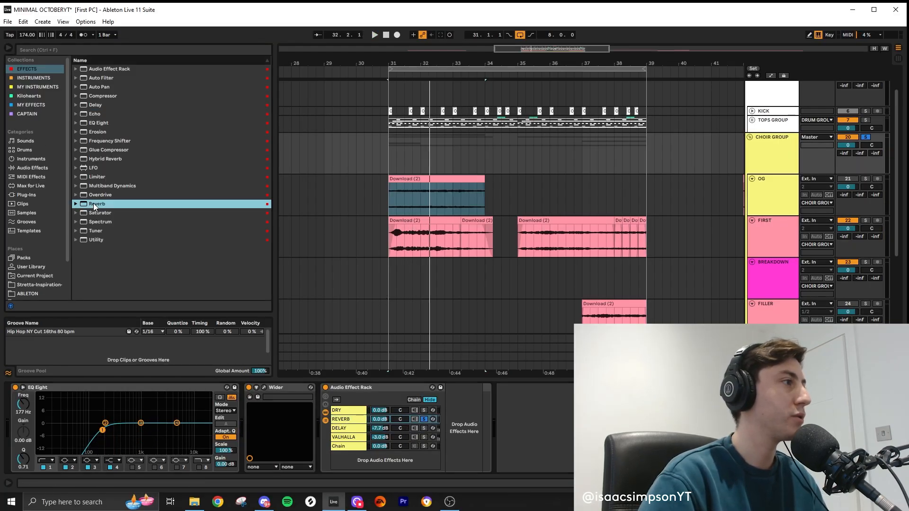
pyautogui.click(351, 420)
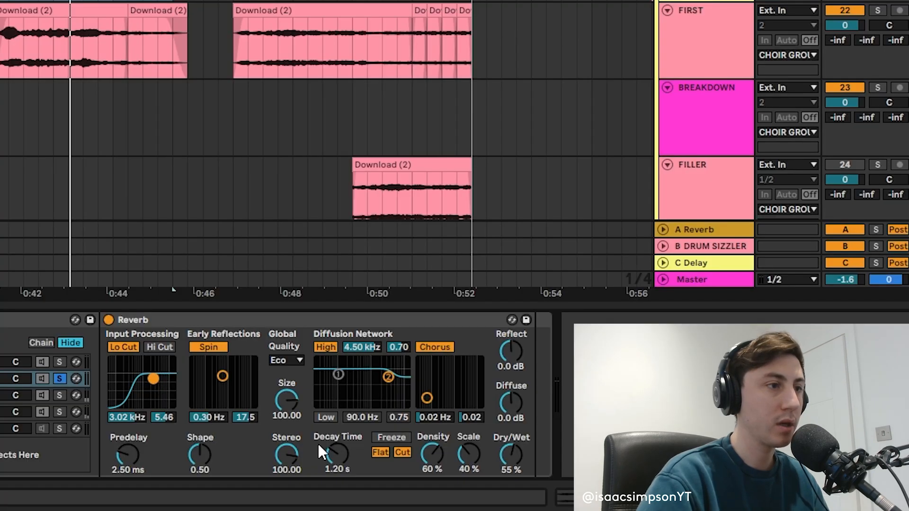
pyautogui.press('space')
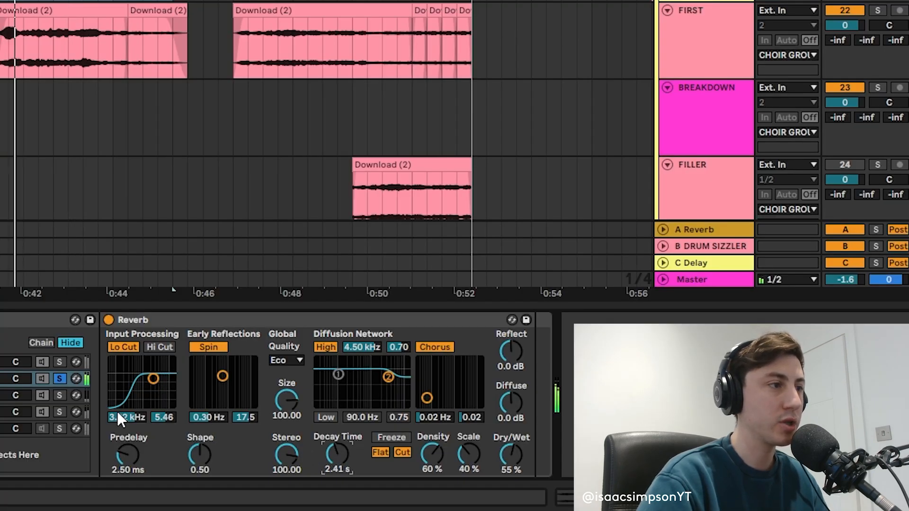
pyautogui.moveTo(504, 460); pyautogui.dragTo(505, 412)
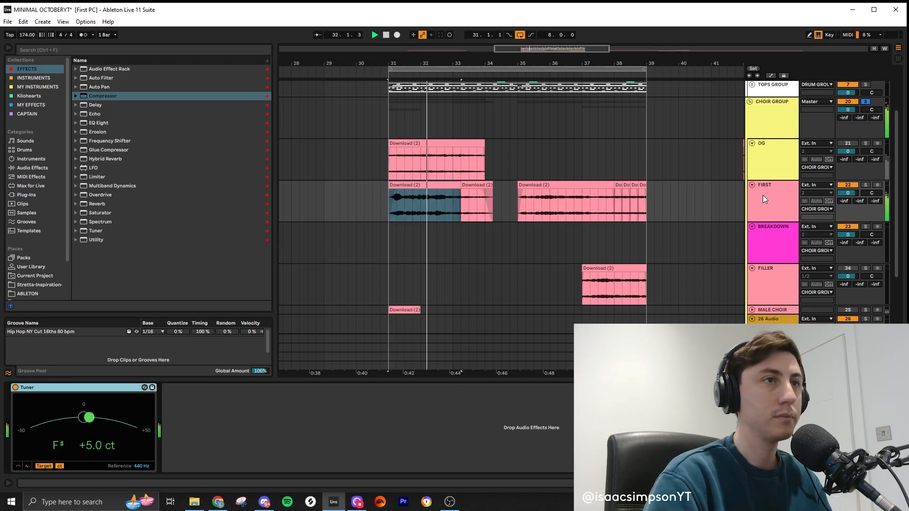
# - Bring up the choir group's effects, lower the DELAY chain to -14.6 dB and reduce the Delay's feedback to 31%
pyautogui.click(777, 155)
pyautogui.click(775, 120)
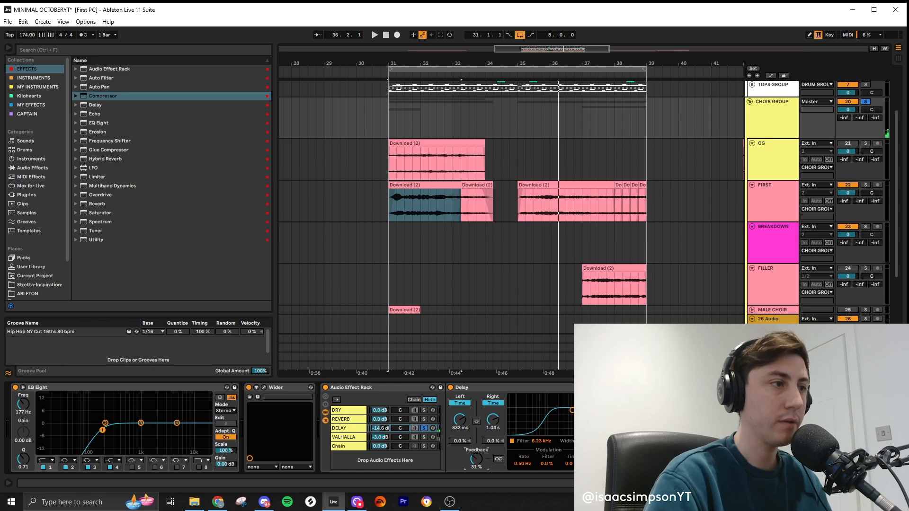
# - Copy all the clips on the FIRST track onto a new audio track directly below, keeping their timing
pyautogui.click(431, 188)
pyautogui.keyDown('shift'); pyautogui.click(637, 184); pyautogui.keyUp('shift')
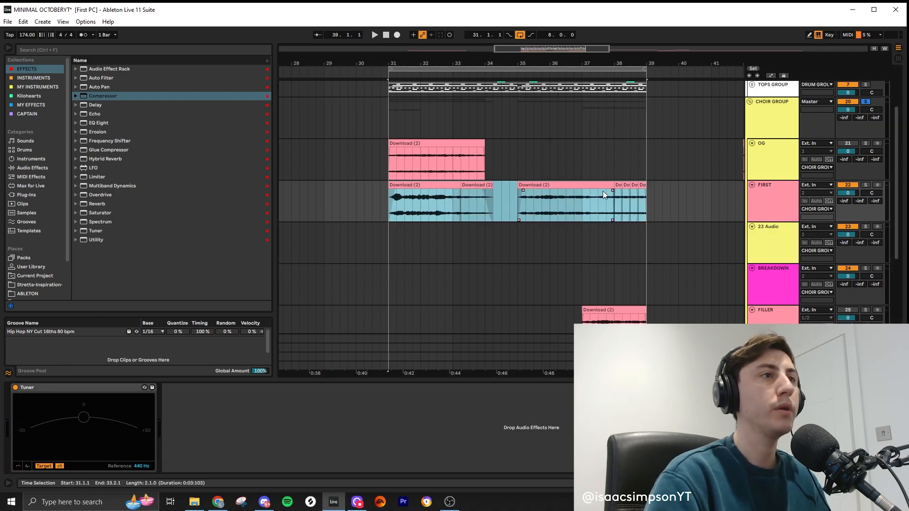
pyautogui.moveTo(540, 194); pyautogui.dragTo(541, 235)
# - Transpose all the copied choir clips down 12 semitones and set their warp mode to Complex Pro
pyautogui.doubleClick(437, 228)
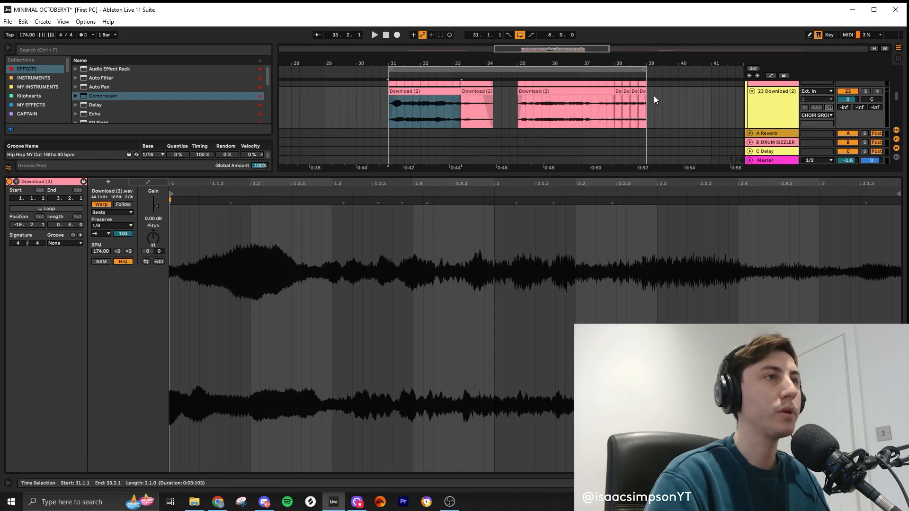
pyautogui.keyDown('shift'); pyautogui.click(655, 100); pyautogui.keyUp('shift')
pyautogui.moveTo(149, 253); pyautogui.dragTo(149, 275)
pyautogui.click(112, 212)
pyautogui.click(114, 256)
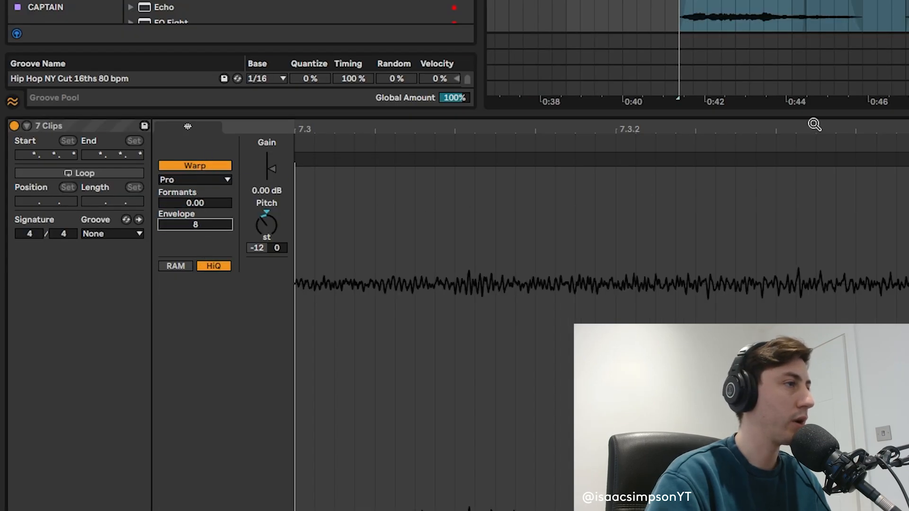
pyautogui.moveTo(814, 114); pyautogui.dragTo(835, 300)
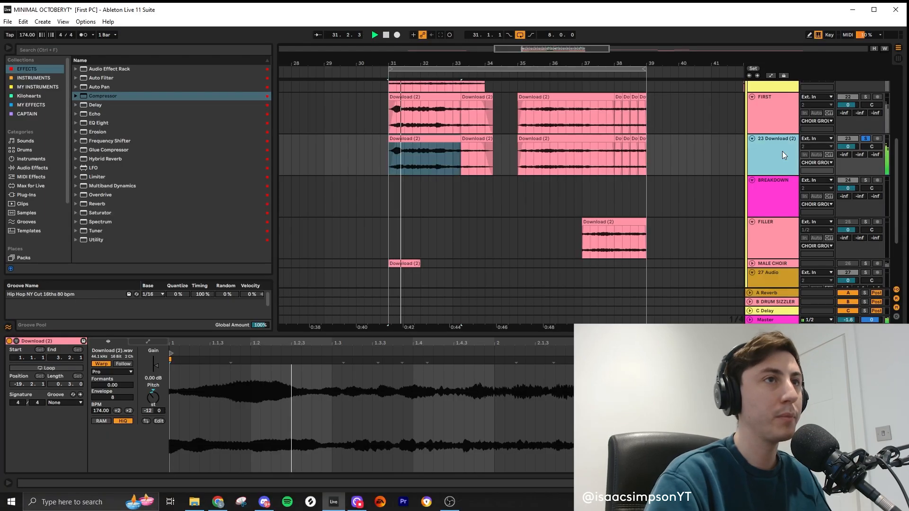
# - Add EQ Eight to the octave-down choir track, enable its first band as a low cut and raise that band's frequency
pyautogui.doubleClick(782, 151)
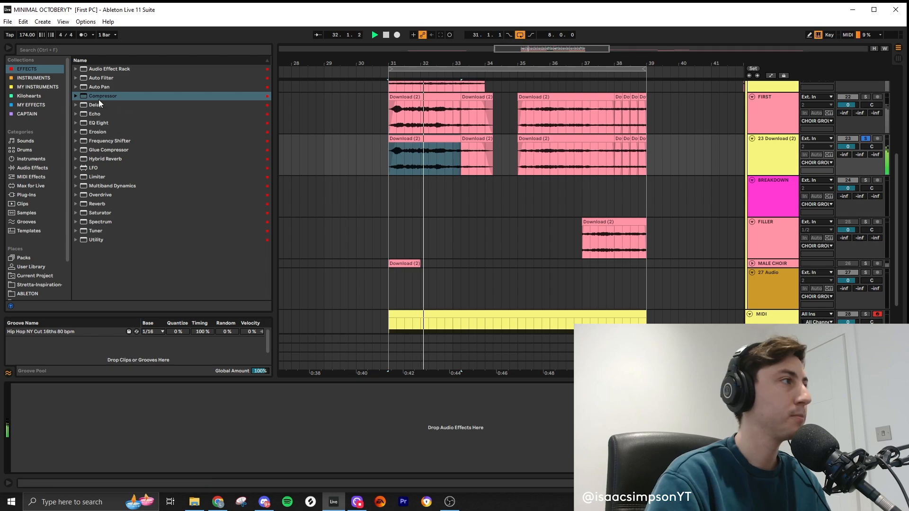
pyautogui.moveTo(99, 123); pyautogui.dragTo(201, 153)
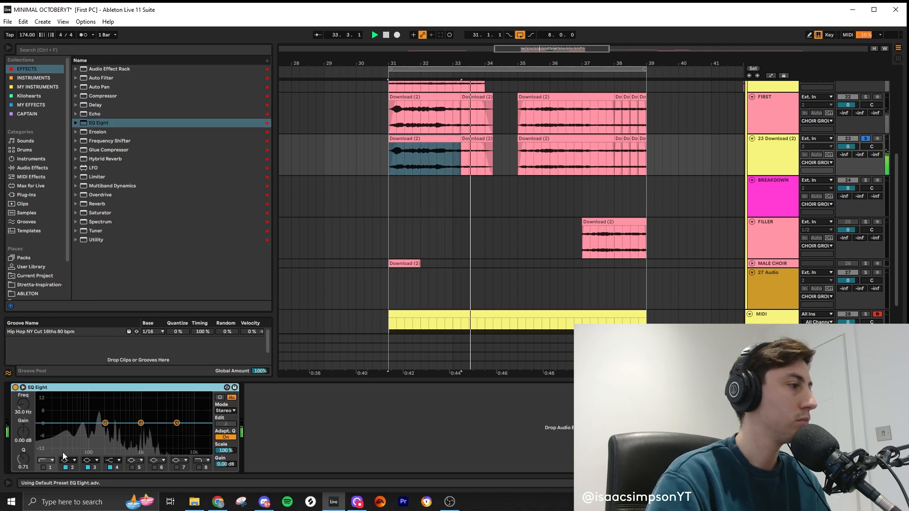
pyautogui.click(43, 467)
pyautogui.moveTo(25, 410); pyautogui.dragTo(25, 389)
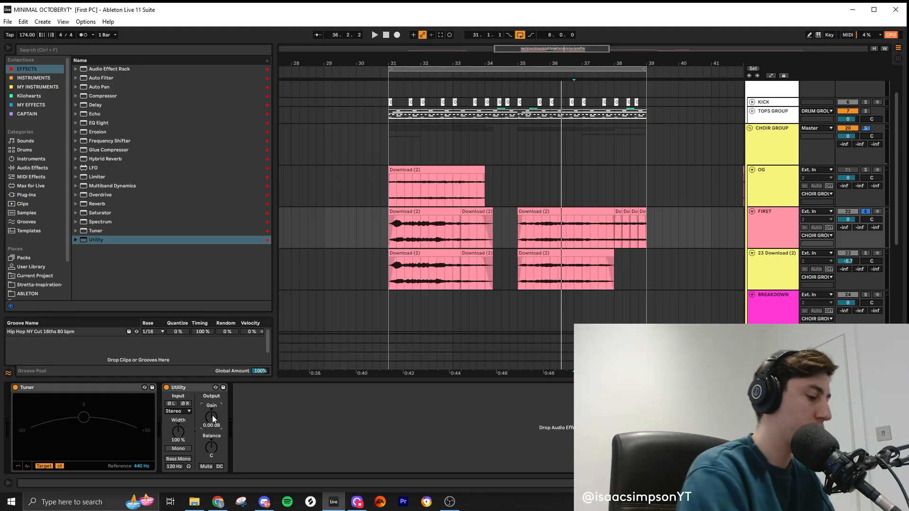
# - Automate FIRST's Utility gain with a curved fade to about -29.4 dB between 33.2.1 and 34.2.1, and duplicate the four-bar section from 33.2.1
pyautogui.press('a')
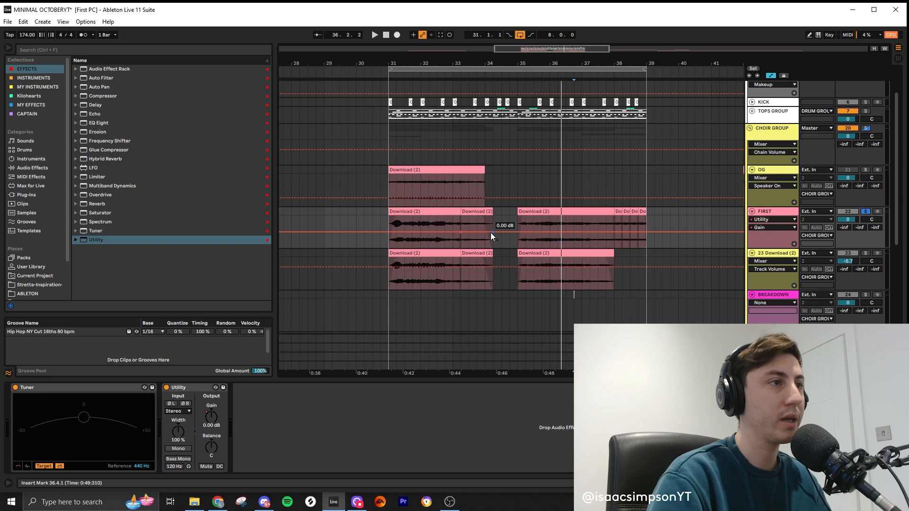
pyautogui.moveTo(491, 232); pyautogui.dragTo(492, 239)
pyautogui.click(481, 213)
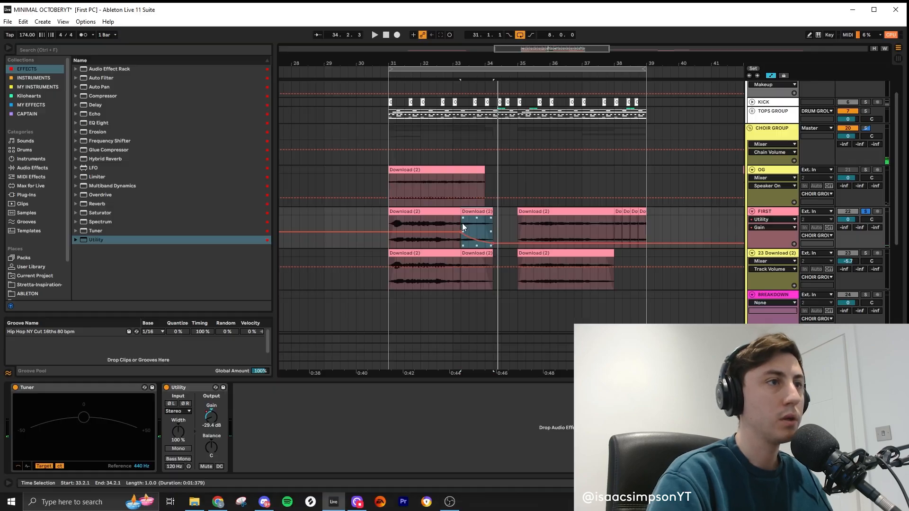
pyautogui.click(466, 179)
pyautogui.moveTo(469, 227); pyautogui.dragTo(594, 232)
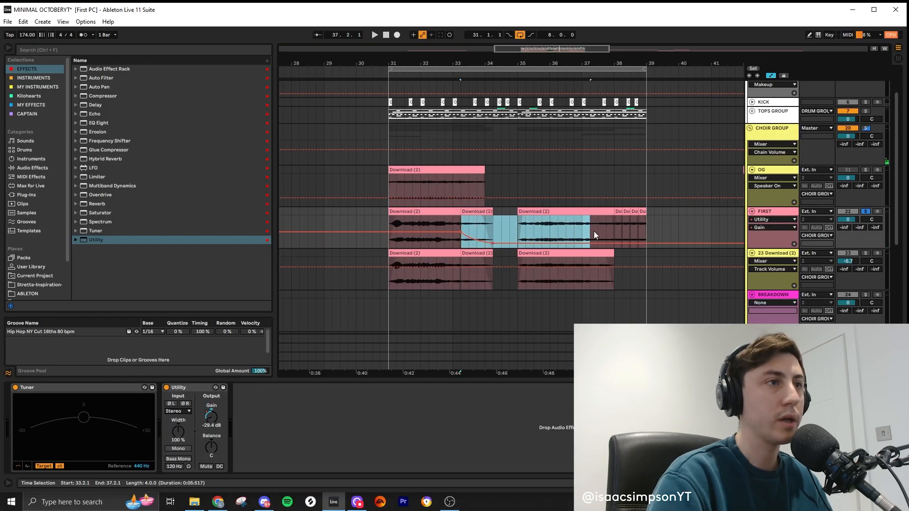
pyautogui.hotkey('ctrl', 'd')
pyautogui.press('-')
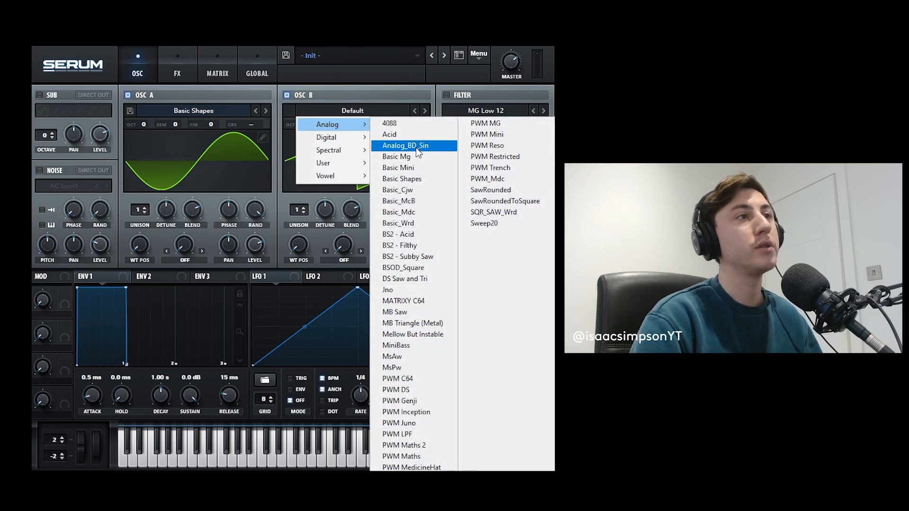
# - Set Serum's OSC B to the Basic Shapes wavetable with fine tuning of 100, and raise Env 1's attack
pyautogui.click(416, 148)
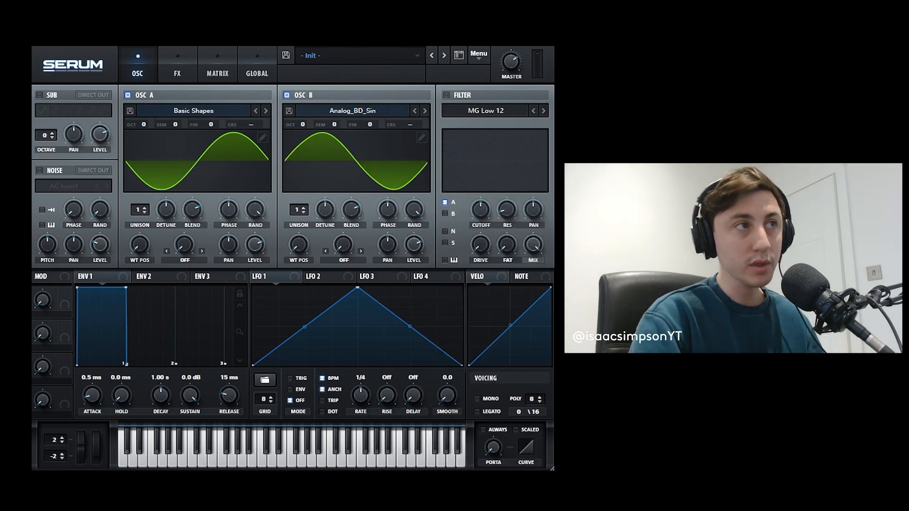
pyautogui.click(359, 120)
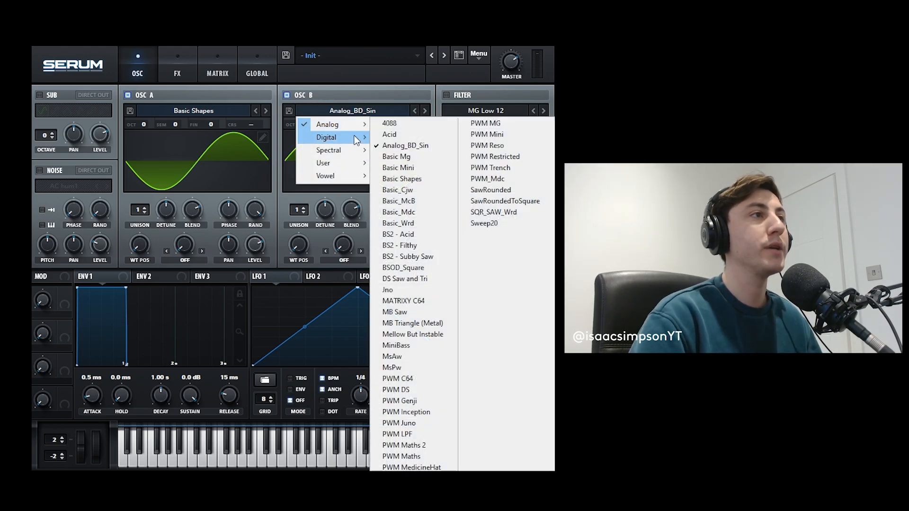
pyautogui.click(407, 183)
pyautogui.moveTo(368, 124); pyautogui.dragTo(368, 85)
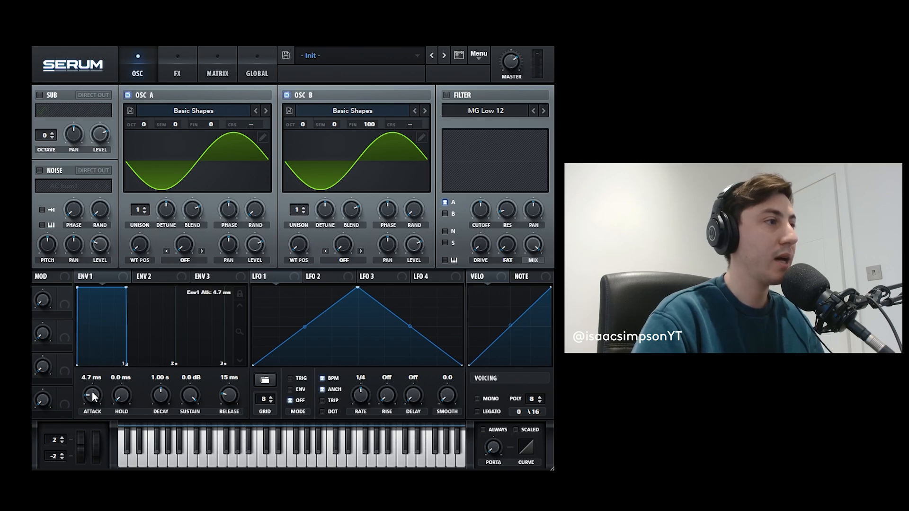
pyautogui.moveTo(92, 391); pyautogui.dragTo(95, 380)
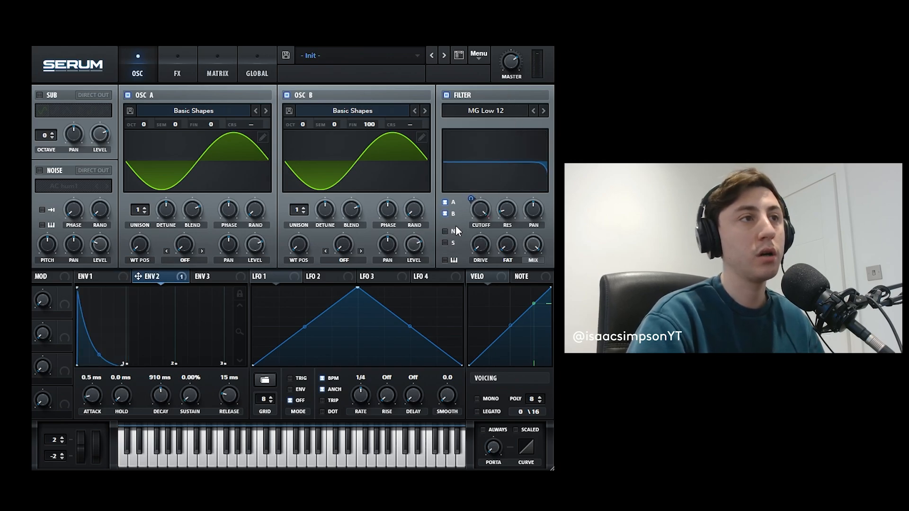
# - Increase the drive of the MG Low 12 filter on both oscillators and set Env 2's attack to 13 ms while playing the bass
pyautogui.moveTo(478, 243); pyautogui.dragTo(475, 229)
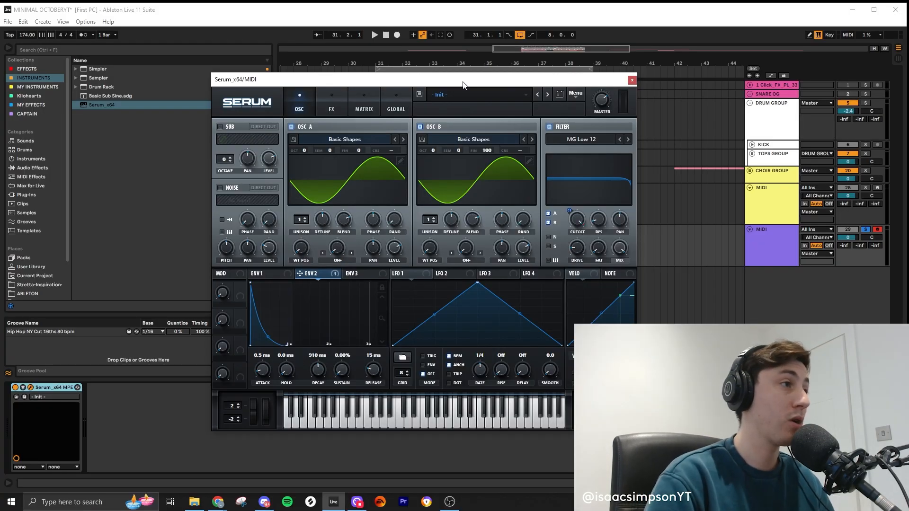
pyautogui.press('space')
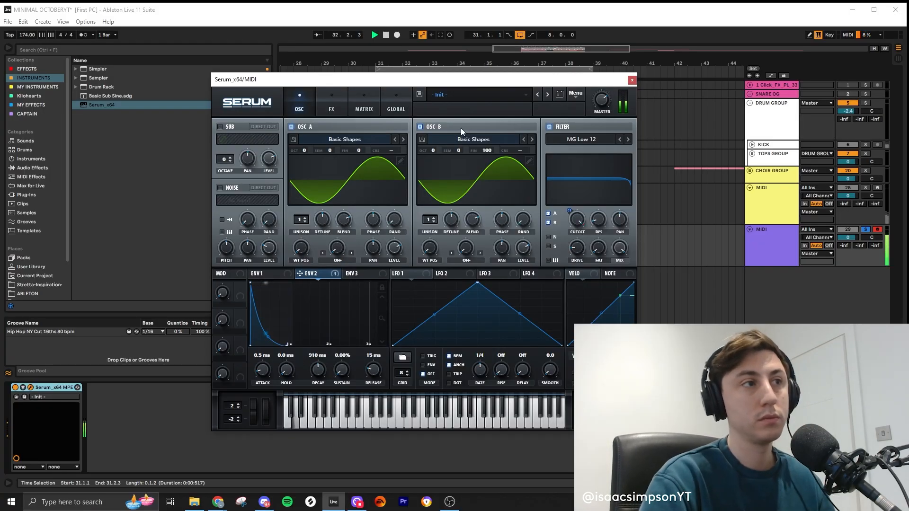
pyautogui.moveTo(263, 375); pyautogui.dragTo(269, 367)
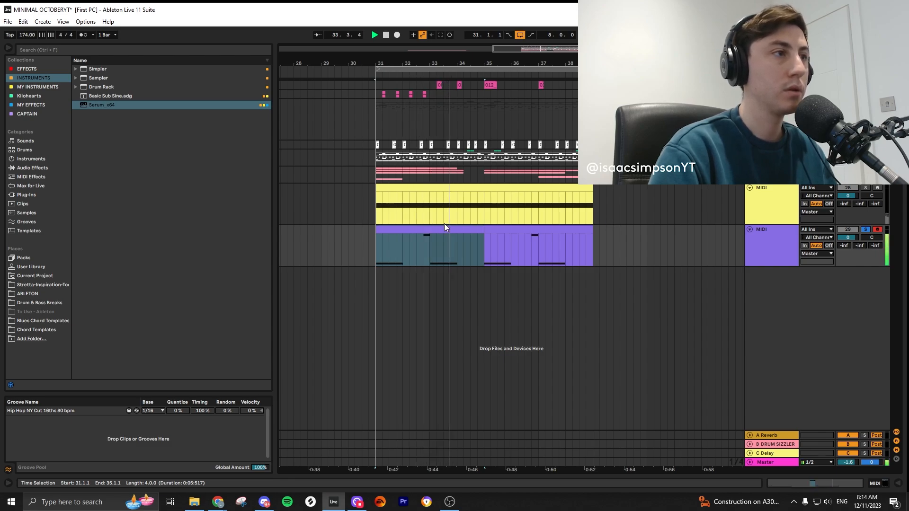
# - In the first bass clip, move the short E1 note to 4.3.1, extend it to the clip's end and play it back
pyautogui.click(476, 326)
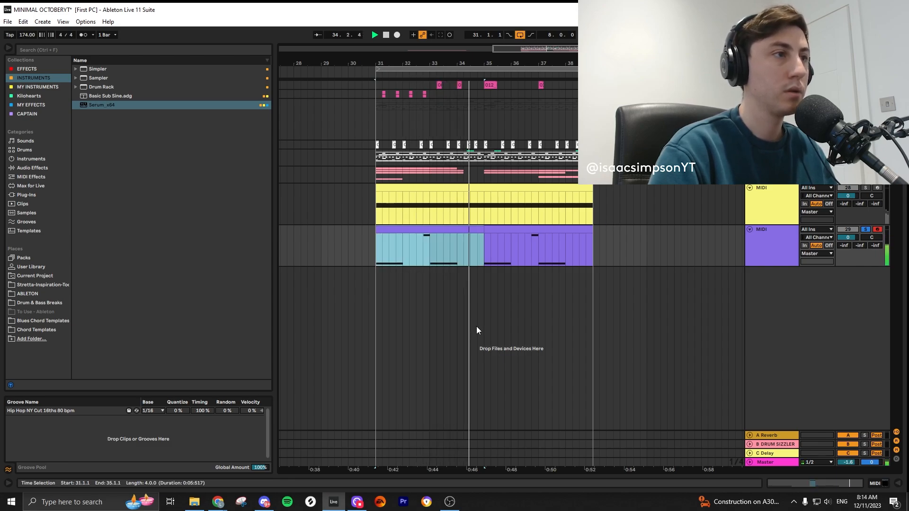
pyautogui.doubleClick(445, 236)
pyautogui.doubleClick(541, 315)
pyautogui.moveTo(541, 315); pyautogui.dragTo(817, 314)
pyautogui.press('space')
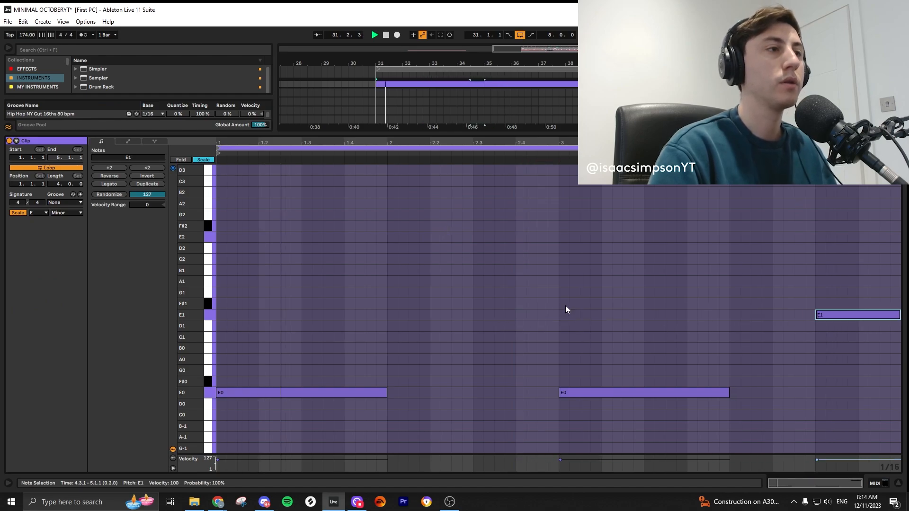
# - Consolidate the bass clips into one eight-bar clip and remove the second E1 note before bar 7
pyautogui.click(589, 305)
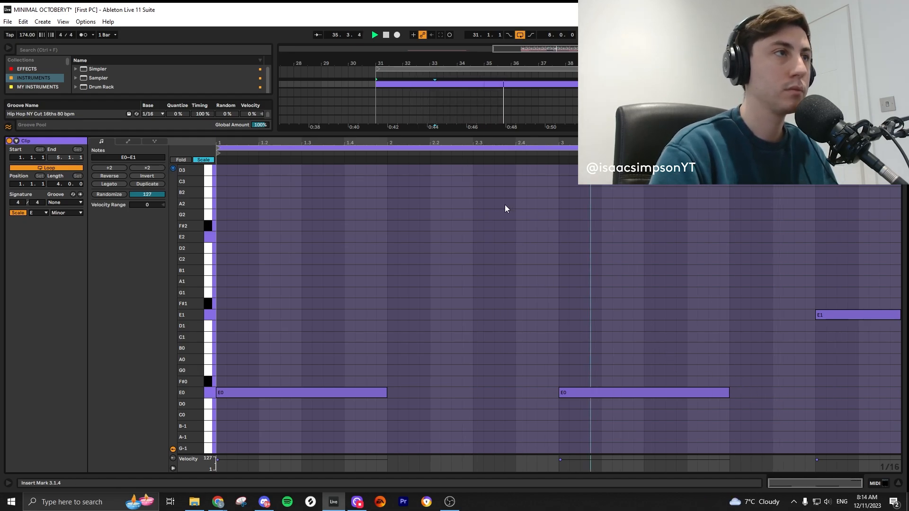
pyautogui.moveTo(533, 136); pyautogui.dragTo(550, 182)
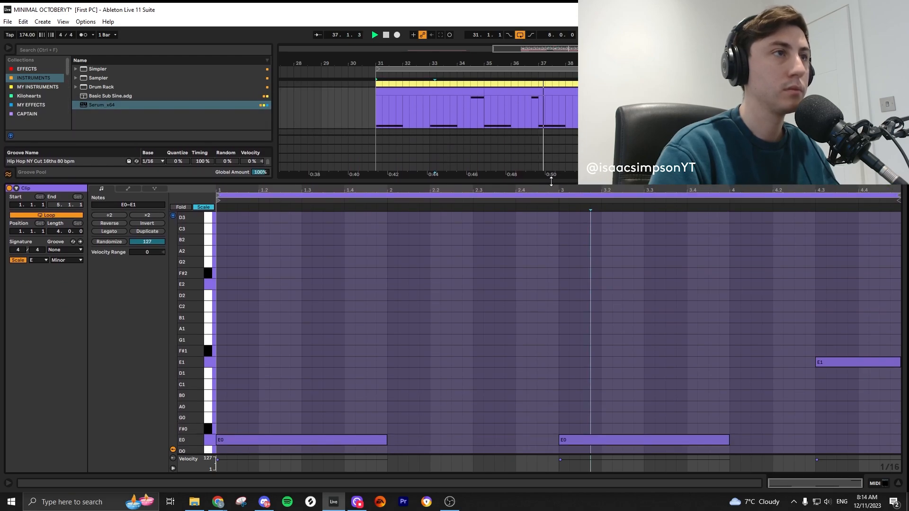
pyautogui.click(542, 92)
pyautogui.keyDown('shift'); pyautogui.click(467, 88); pyautogui.keyUp('shift')
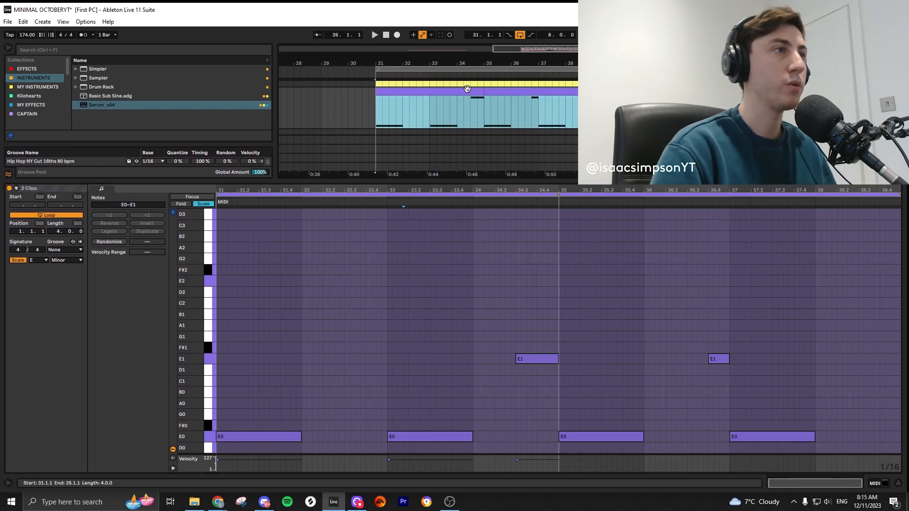
pyautogui.hotkey('ctrl', 'j')
pyautogui.scroll(3, 511, 113)
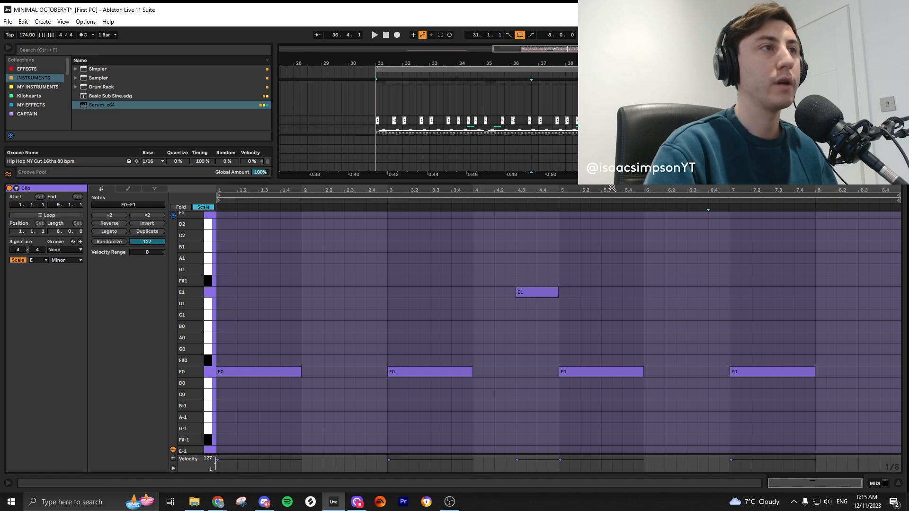
# - Raise the bass note at bar 7 to F#0 and play the clip to hear the change
pyautogui.hotkey('ctrl', 'alt', 'l')
pyautogui.hotkey('ctrl', 'alt', 'l')
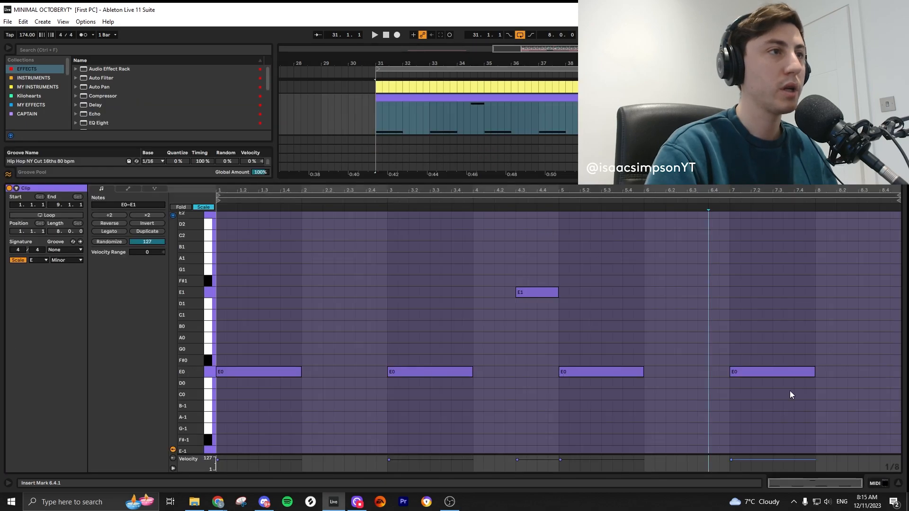
pyautogui.moveTo(774, 374); pyautogui.dragTo(774, 361)
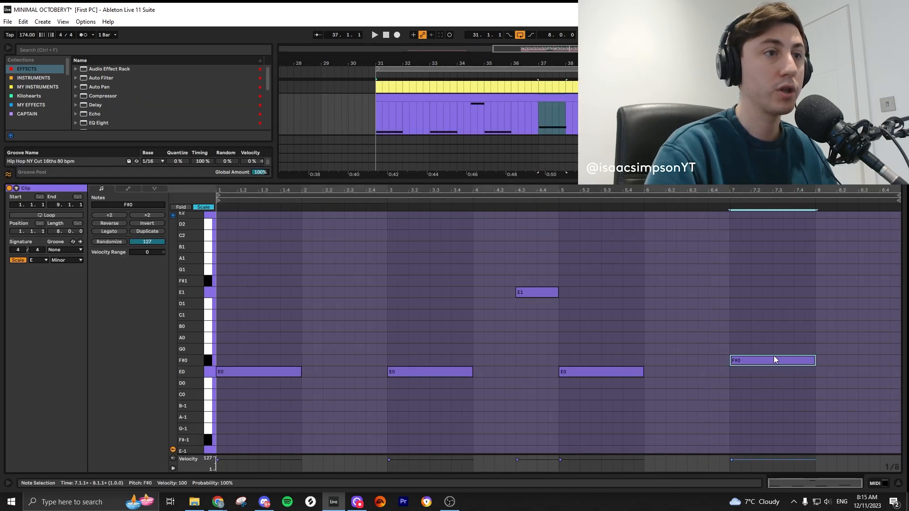
pyautogui.press('space')
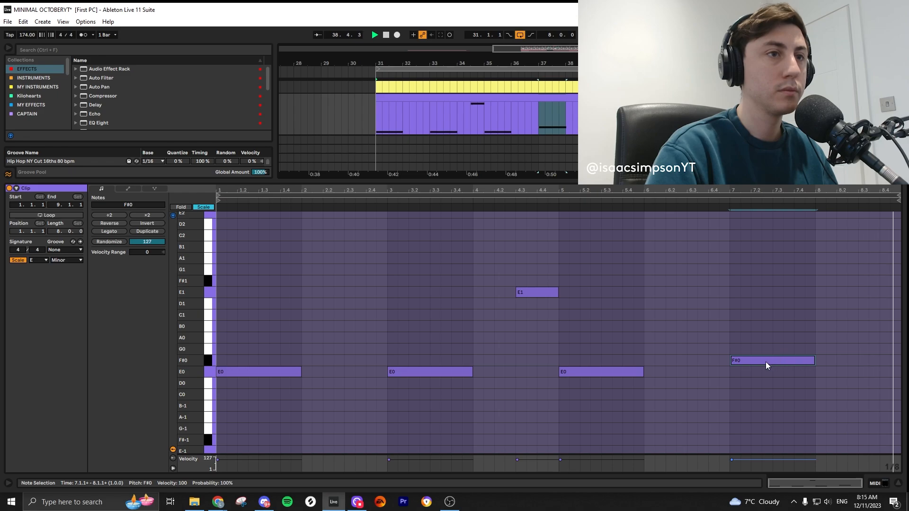
pyautogui.press('space')
pyautogui.moveTo(765, 362); pyautogui.dragTo(849, 359)
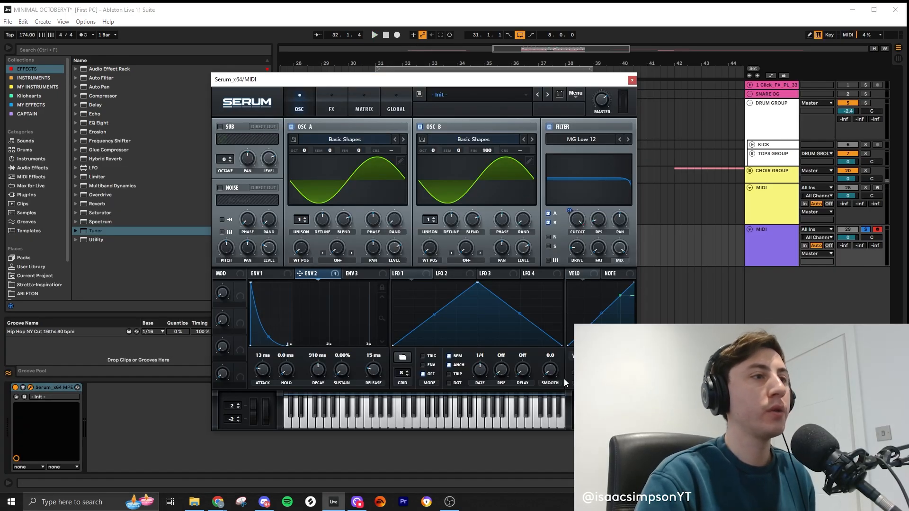
# - Enable Serum's Tube distortion with the drive at about 36% while playing the bass, and return to the oscillator page
pyautogui.click(332, 108)
pyautogui.click(222, 142)
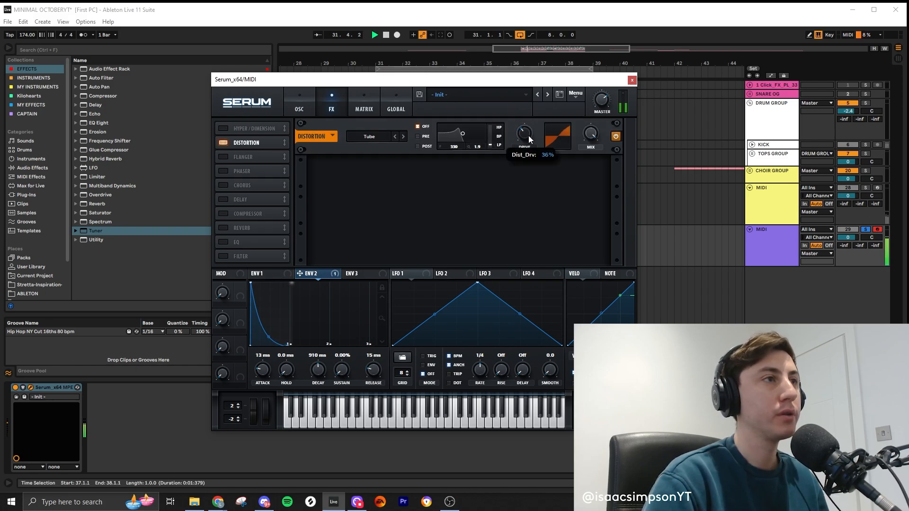
pyautogui.click(290, 96)
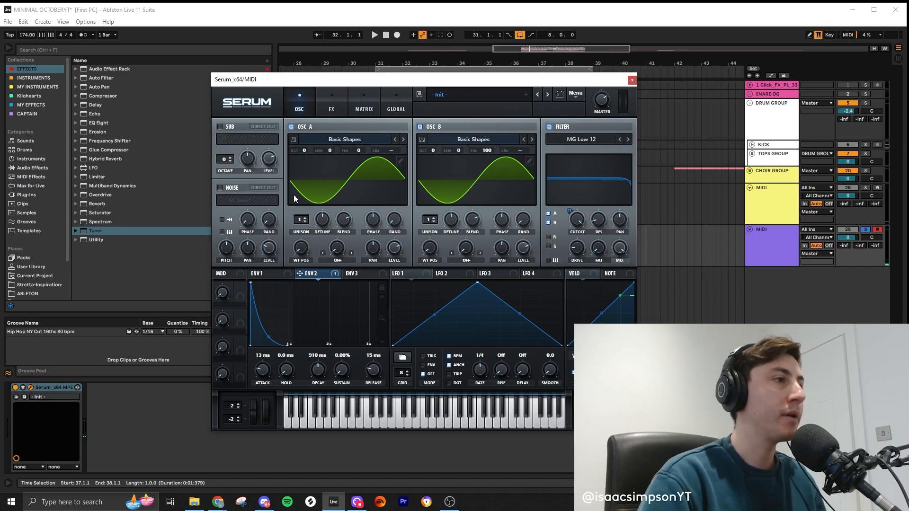
# - Unsolo the bass track and play the bass together with the drums and choir
pyautogui.moveTo(623, 256)
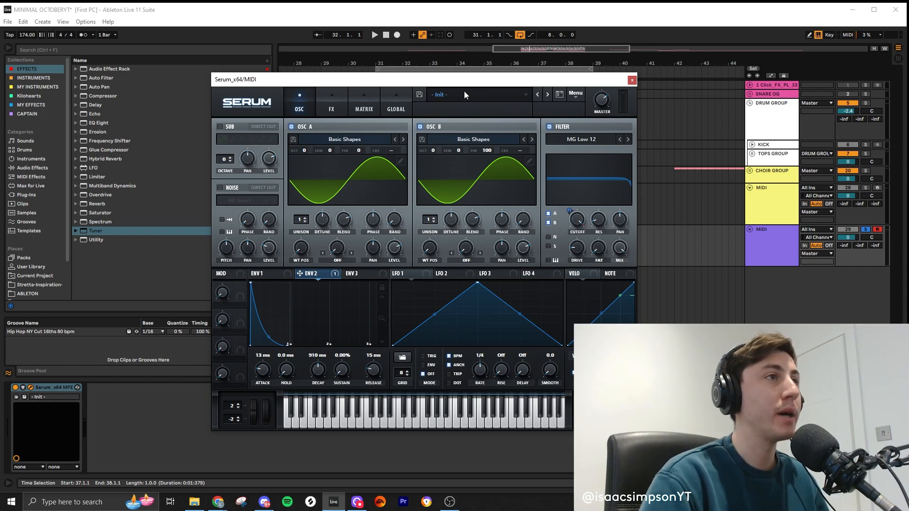
pyautogui.click(795, 237)
pyautogui.press('space')
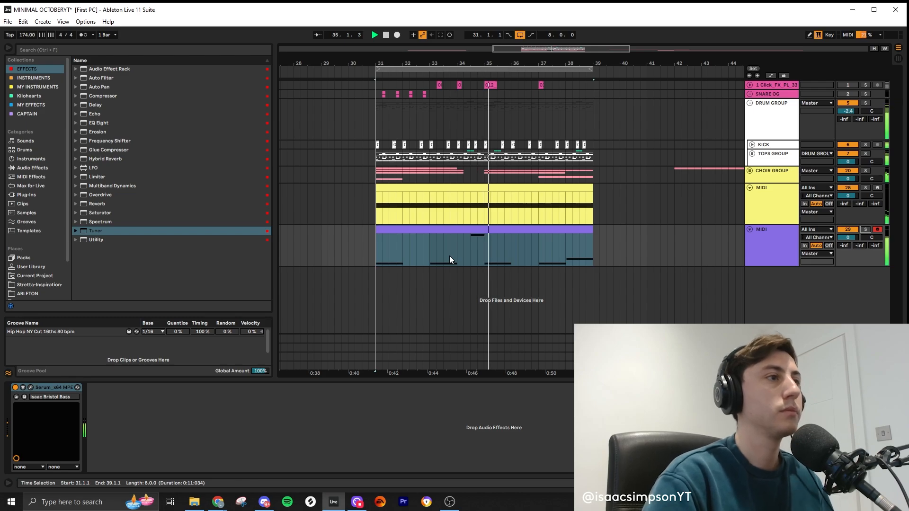
# - In the eight-bar bass clip, move the E0 note at bar 5 to 5.2.3 and shorten it to end at 6.3.1 while auditioning
pyautogui.click(450, 243)
pyautogui.click(490, 284)
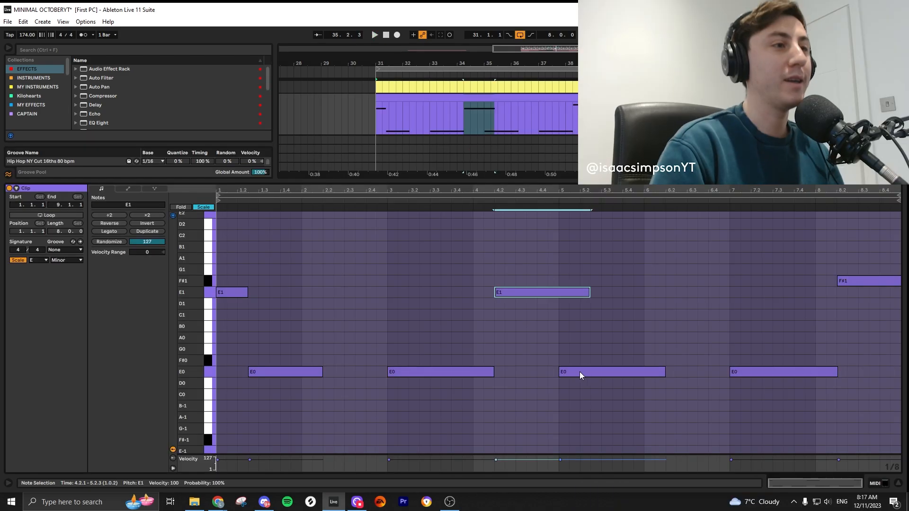
pyautogui.moveTo(579, 371); pyautogui.dragTo(617, 370)
pyautogui.press('space')
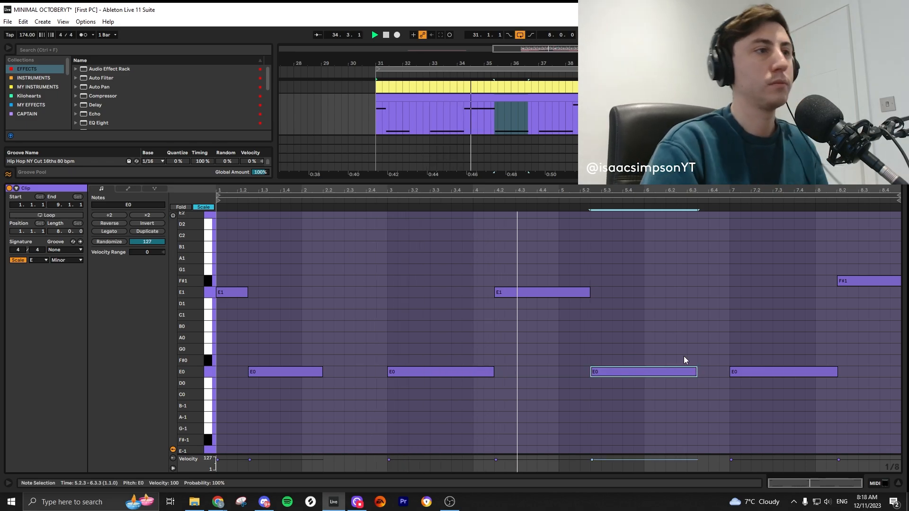
pyautogui.moveTo(696, 371); pyautogui.dragTo(687, 370)
pyautogui.click(699, 333)
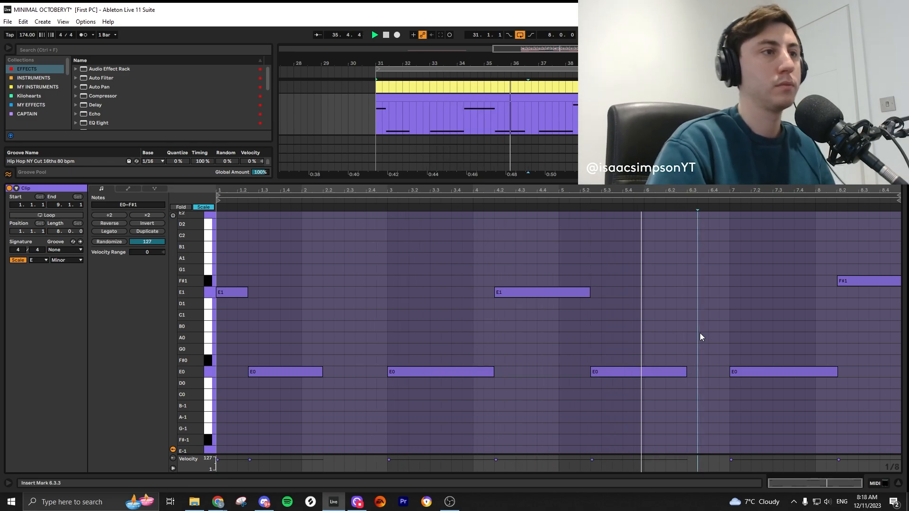
# - Adjust the bass Serum's portamento and set its Envelope 2 release to about 290 ms during playback, then close the synth window
pyautogui.hotkey('shift', 'Tab')
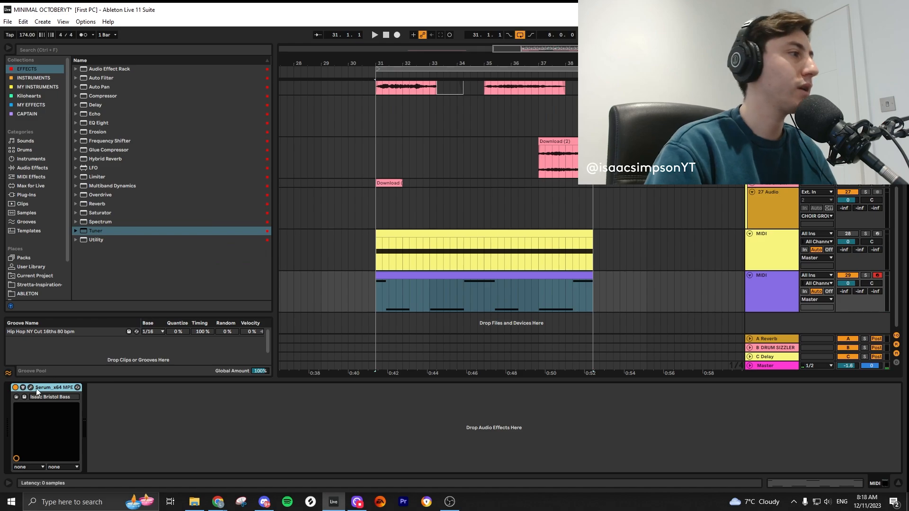
pyautogui.click(31, 388)
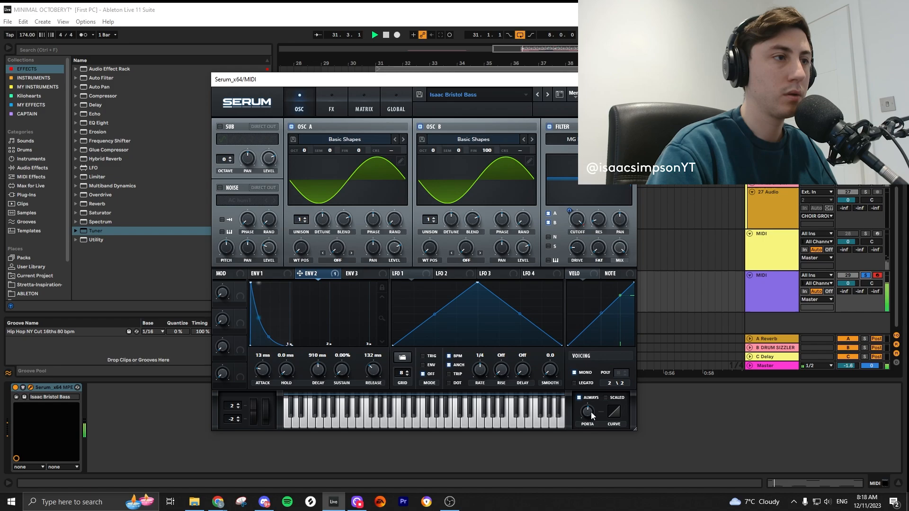
pyautogui.moveTo(591, 413); pyautogui.dragTo(589, 422)
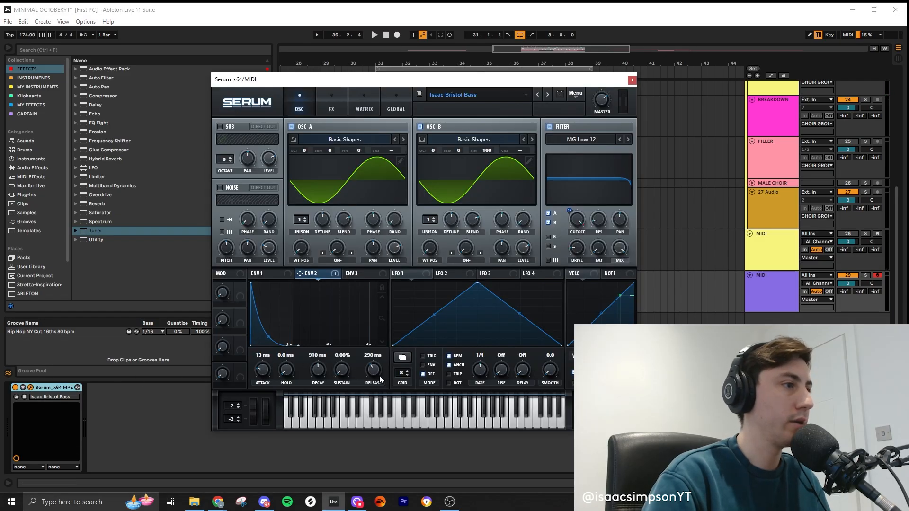
pyautogui.click(631, 79)
pyautogui.press('space')
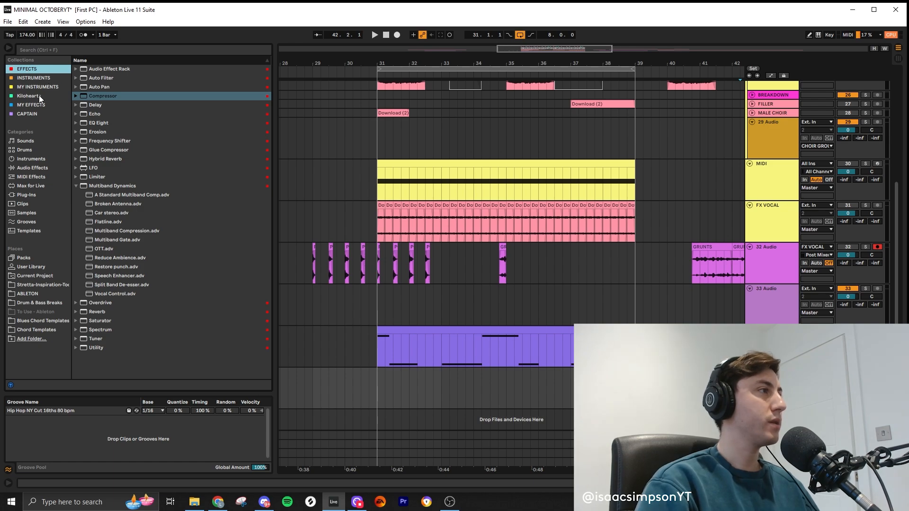
# - Load a new Serum instance and set both oscillator A and oscillator B to the Analog_BD_Sin wavetable
pyautogui.click(31, 104)
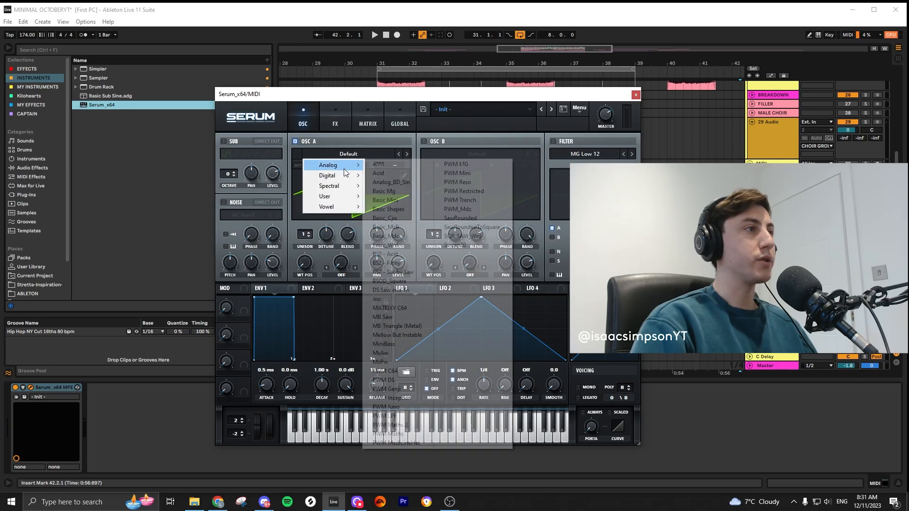
pyautogui.click(398, 187)
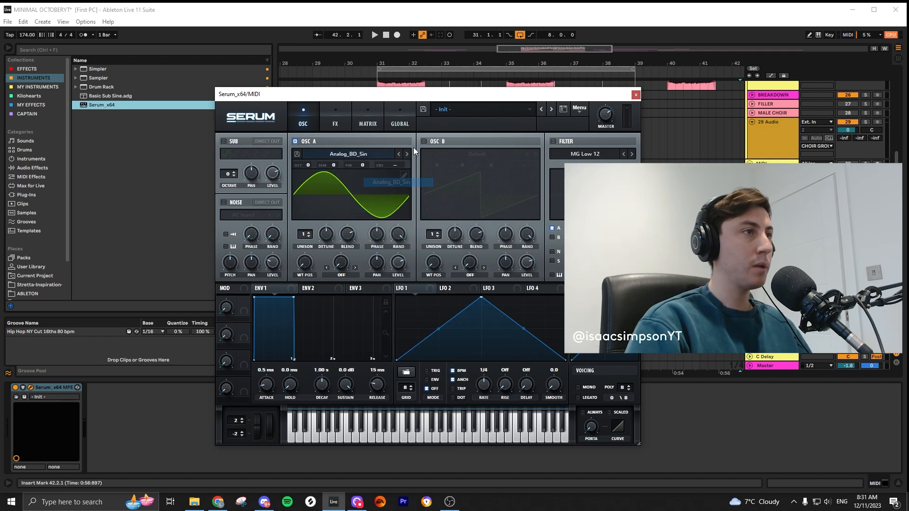
pyautogui.click(423, 141)
pyautogui.click(454, 153)
pyautogui.moveTo(486, 168)
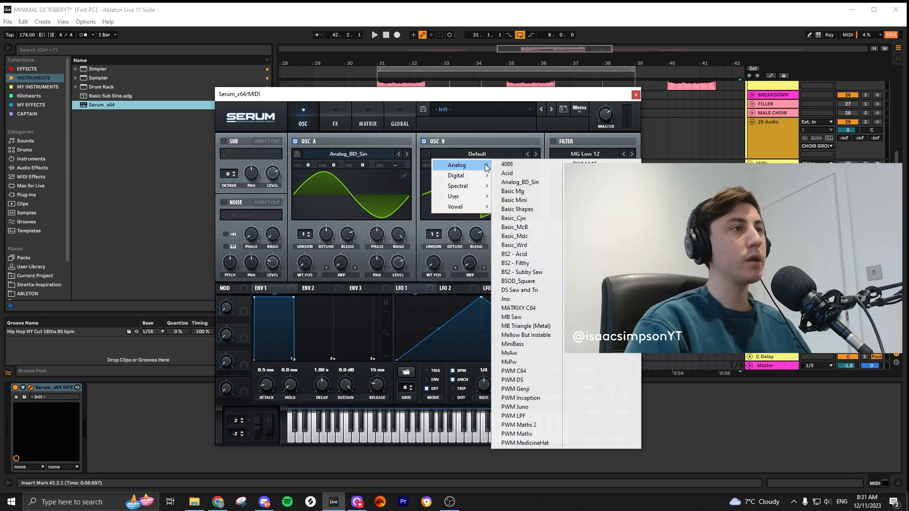
pyautogui.click(537, 211)
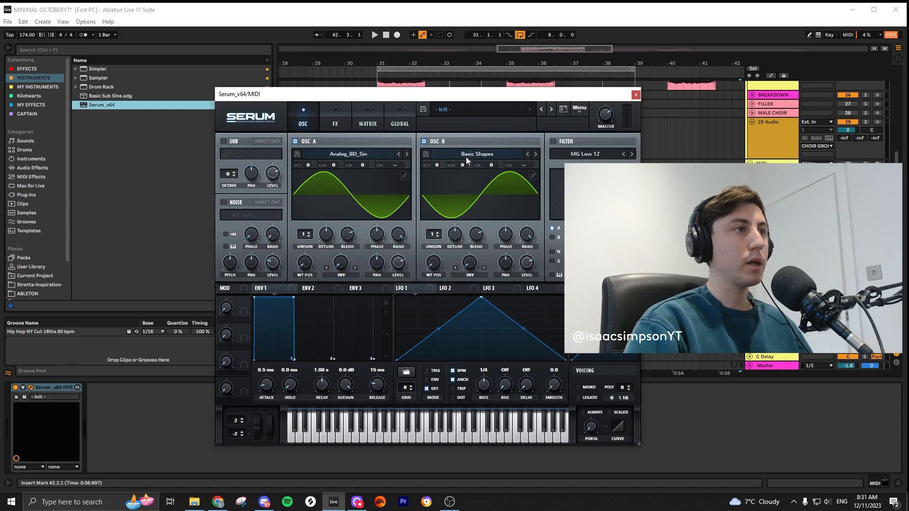
pyautogui.click(459, 159)
pyautogui.moveTo(469, 169)
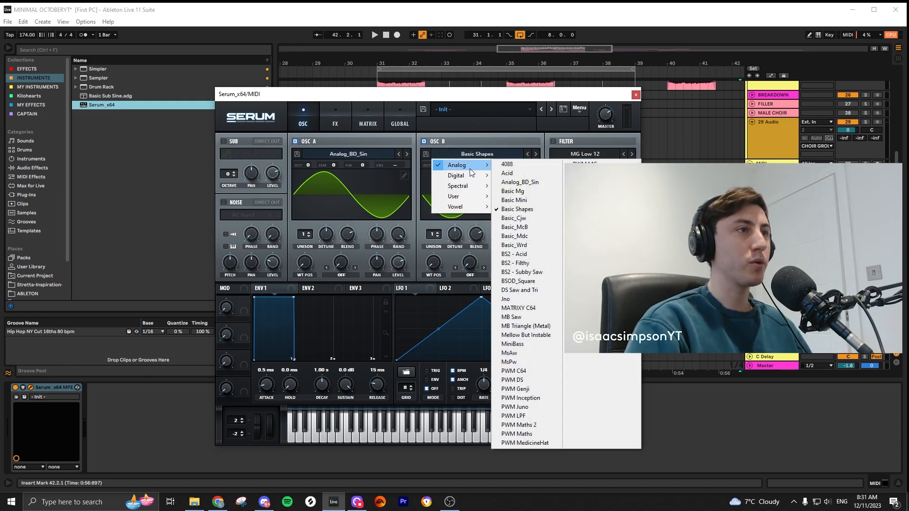
pyautogui.click(544, 177)
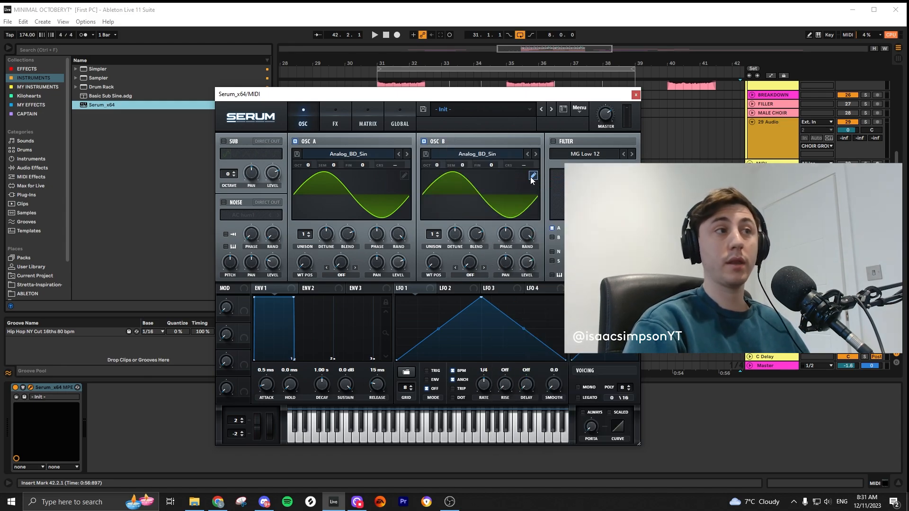
# - In oscillator B's wavetable editor, clear the first frame's existing harmonics and draw in bins 3 and 5
pyautogui.moveTo(425, 95); pyautogui.dragTo(424, 74)
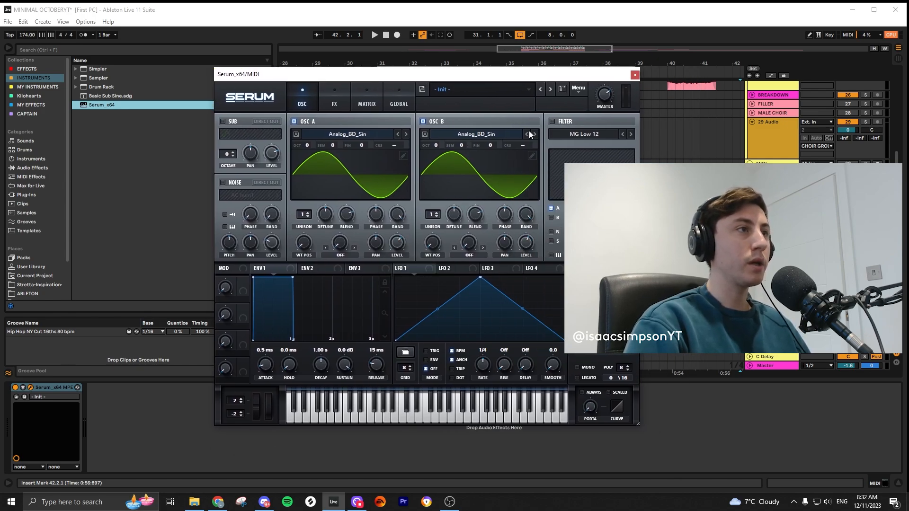
pyautogui.click(532, 155)
pyautogui.moveTo(249, 170); pyautogui.dragTo(478, 170)
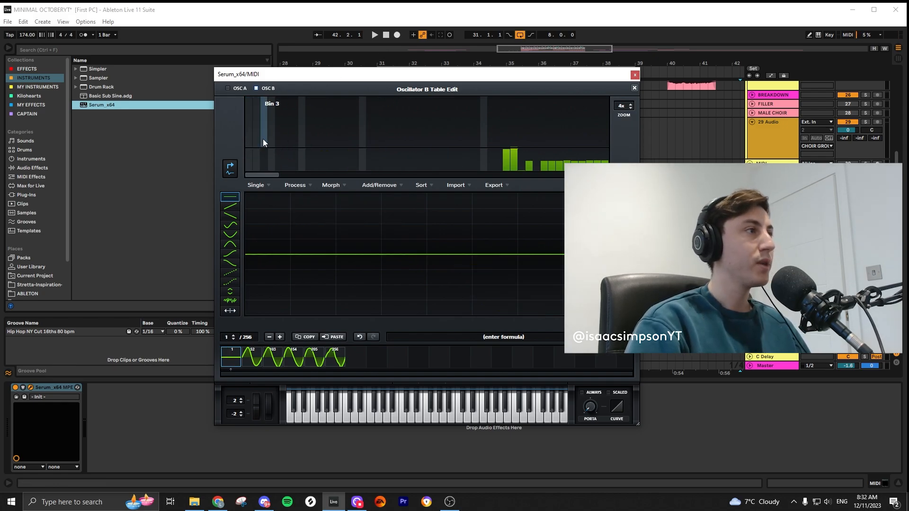
pyautogui.moveTo(263, 138)
pyautogui.mouseDown()
pyautogui.moveTo(263, 125)
pyautogui.moveTo(280, 135)
pyautogui.mouseUp()
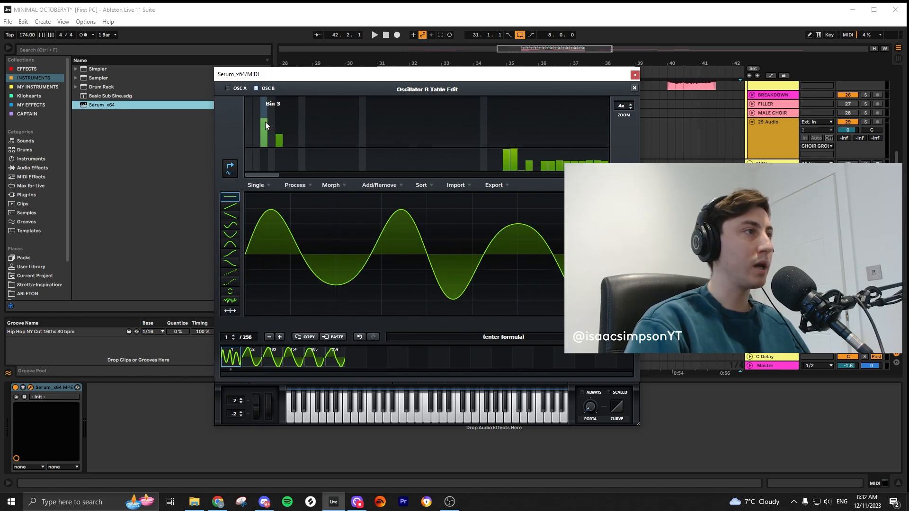
pyautogui.click(634, 88)
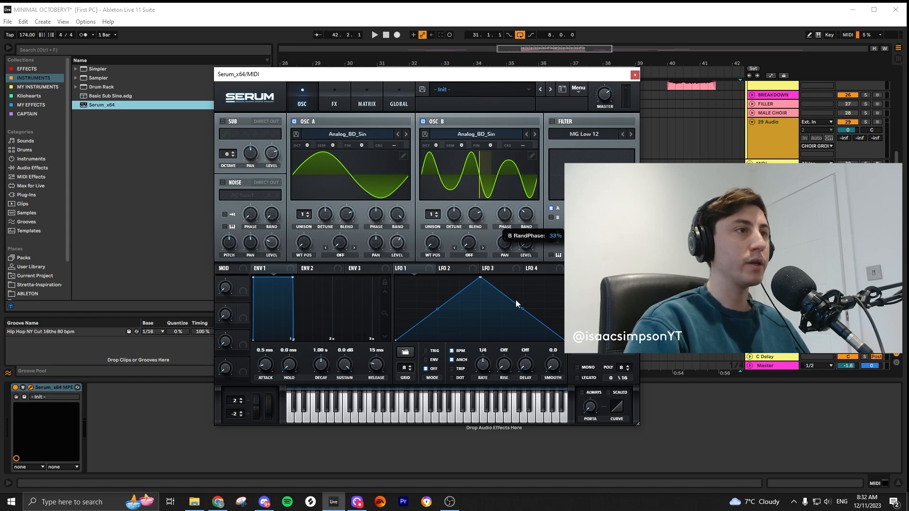
# - Set oscillator A's warp mode to FM (from B) and assign Macro 1 to the warp amount
pyautogui.click(340, 256)
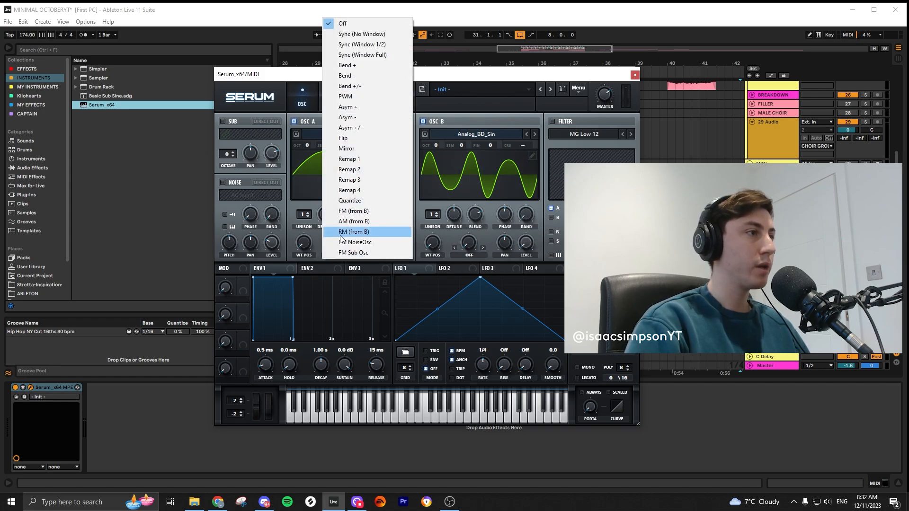
pyautogui.click(377, 211)
pyautogui.moveTo(377, 249); pyautogui.dragTo(379, 248)
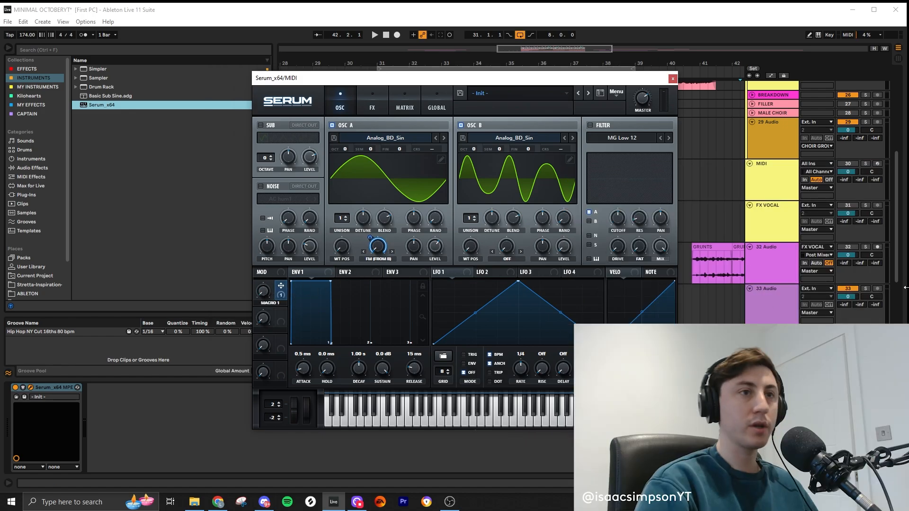
# - Enable the computer MIDI keyboard and audition the new patch while sweeping Macro 1, returning it to 0%
pyautogui.scroll(-5, 793, 272)
pyautogui.click(818, 35)
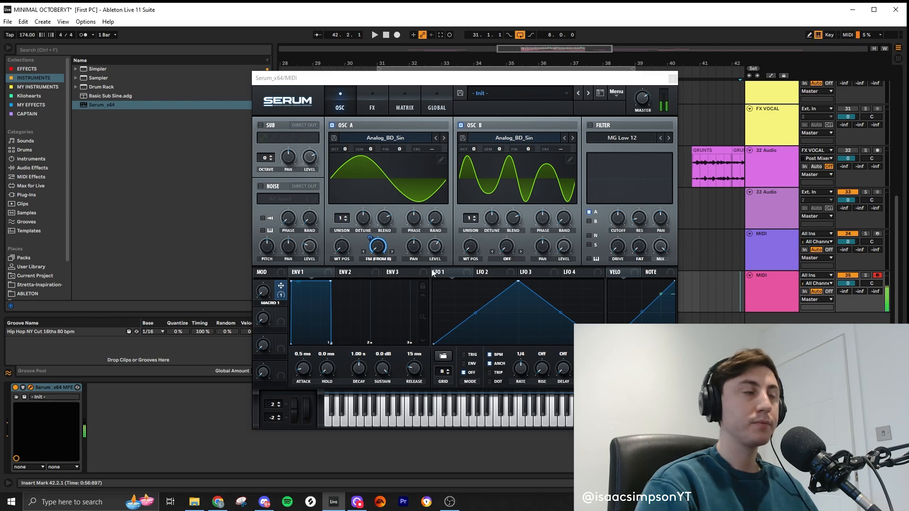
pyautogui.moveTo(263, 292); pyautogui.dragTo(263, 260)
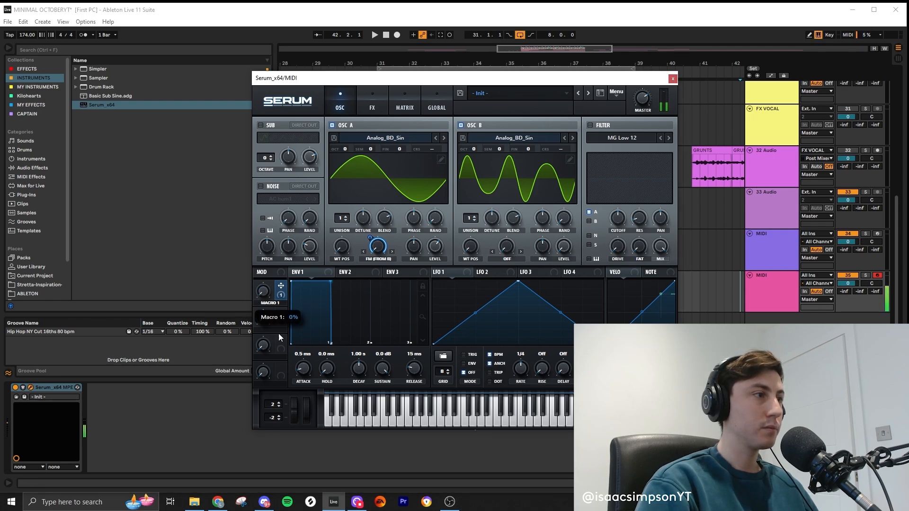
# - Enable Serum's Hyper/Dimension, Distortion, Chorus, Reverb, EQ and Compressor effects, arranged in that order
pyautogui.click(372, 102)
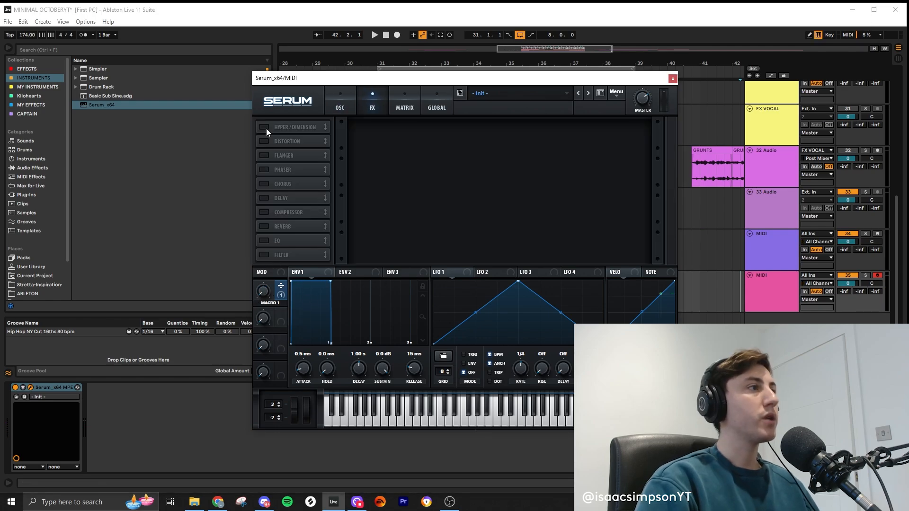
pyautogui.click(264, 141)
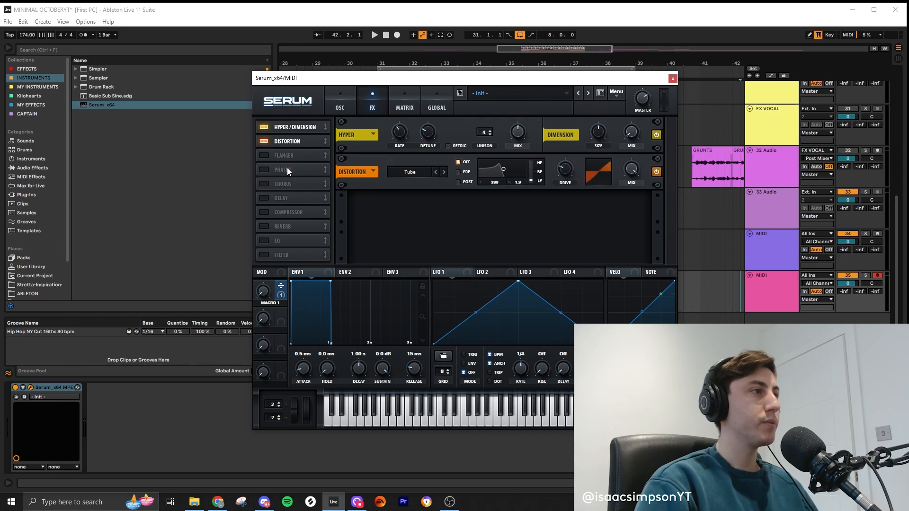
pyautogui.click(264, 184)
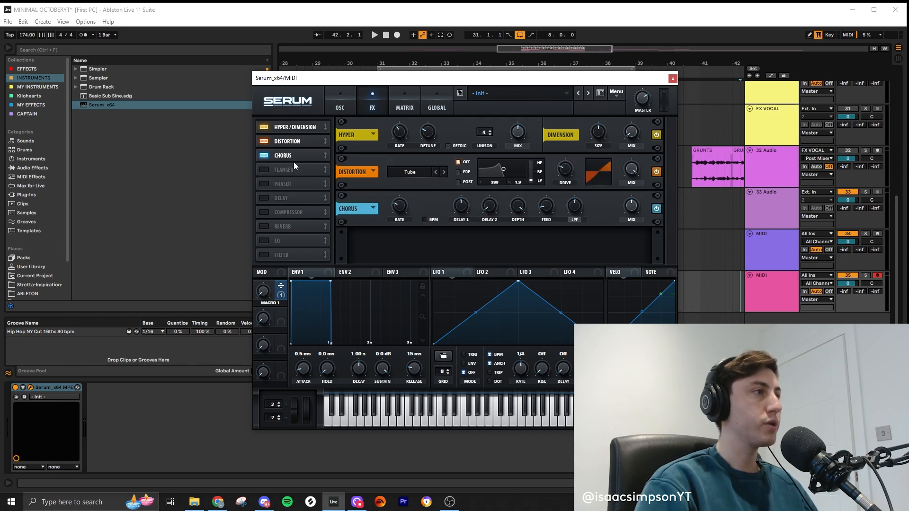
pyautogui.click(271, 227)
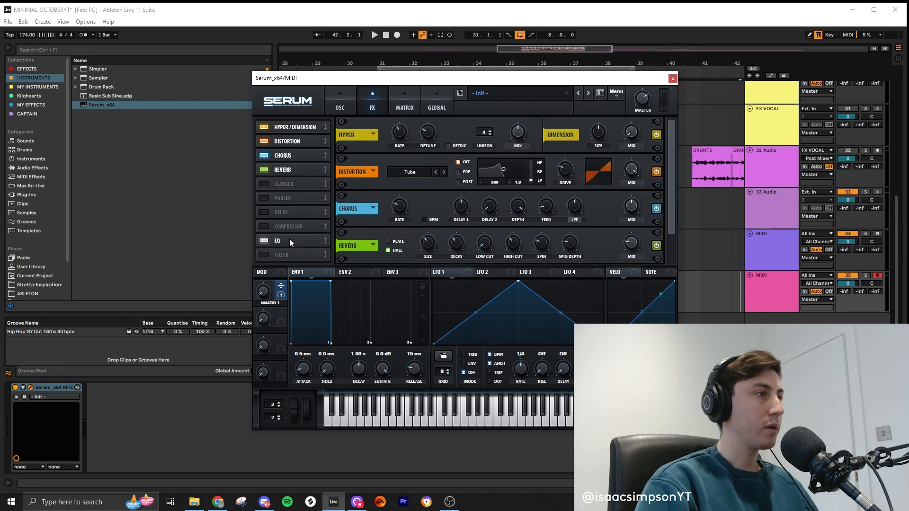
pyautogui.moveTo(289, 242); pyautogui.dragTo(293, 177)
pyautogui.click(265, 240)
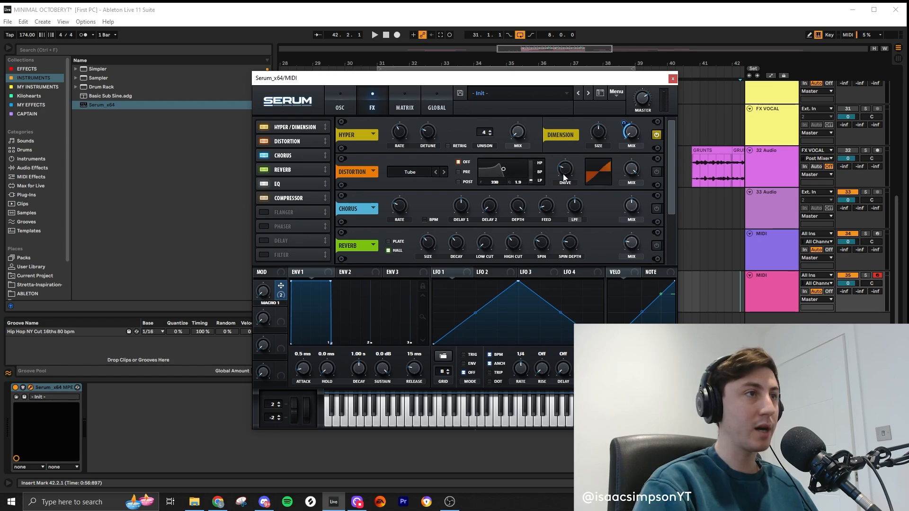
# - Assign Macro 1 to the mix amounts of the Dimension, Distortion, Chorus and Reverb effects and audition the macro sweep
pyautogui.moveTo(627, 169); pyautogui.dragTo(629, 171)
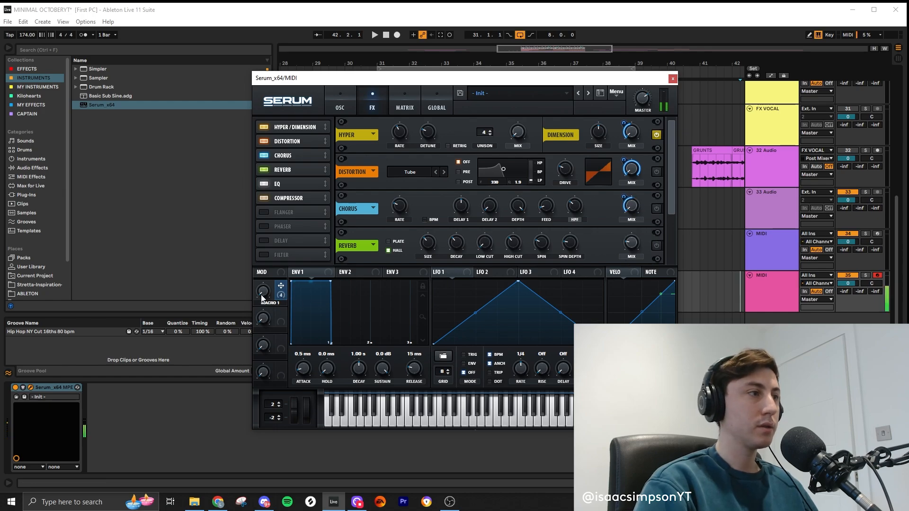
pyautogui.moveTo(269, 247); pyautogui.dragTo(263, 263)
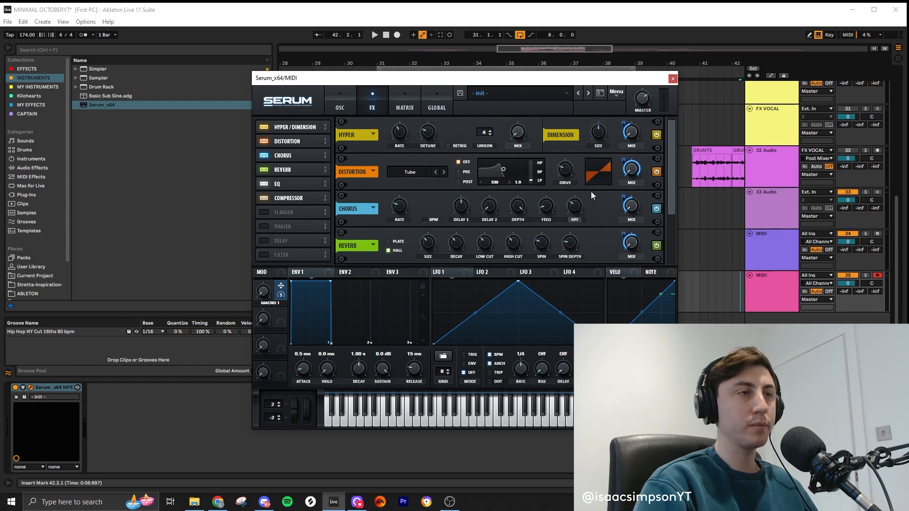
pyautogui.moveTo(264, 246)
pyautogui.mouseDown()
pyautogui.moveTo(266, 291)
pyautogui.moveTo(267, 256)
pyautogui.mouseUp()
# - Set both EQ bands to the peak shape and assign Macro 1 to the gain of each band
pyautogui.scroll(-2, 456, 190)
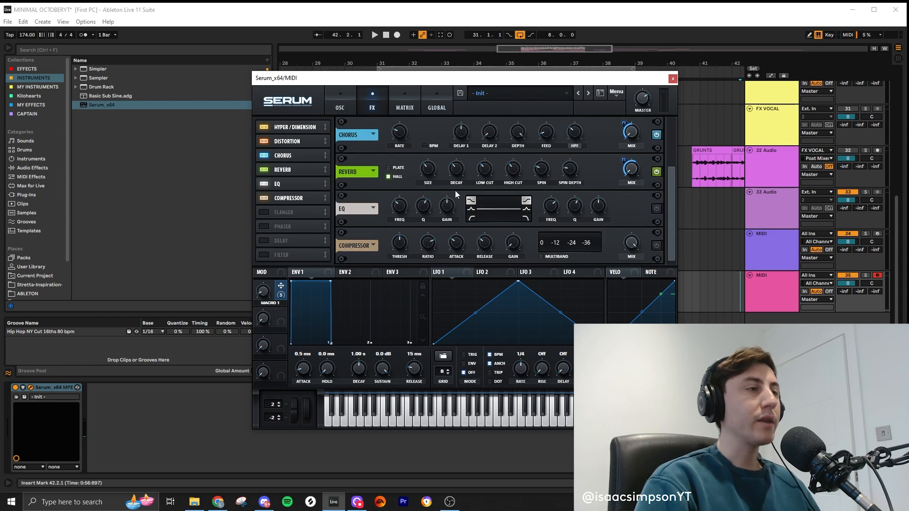
pyautogui.click(472, 208)
pyautogui.click(526, 209)
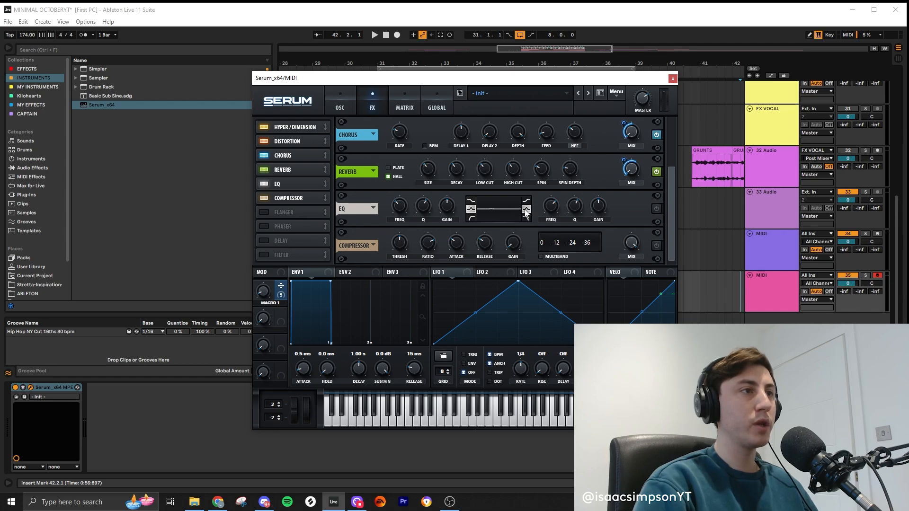
pyautogui.moveTo(438, 205)
pyautogui.mouseDown()
pyautogui.moveTo(447, 258)
pyautogui.moveTo(446, 216)
pyautogui.mouseUp()
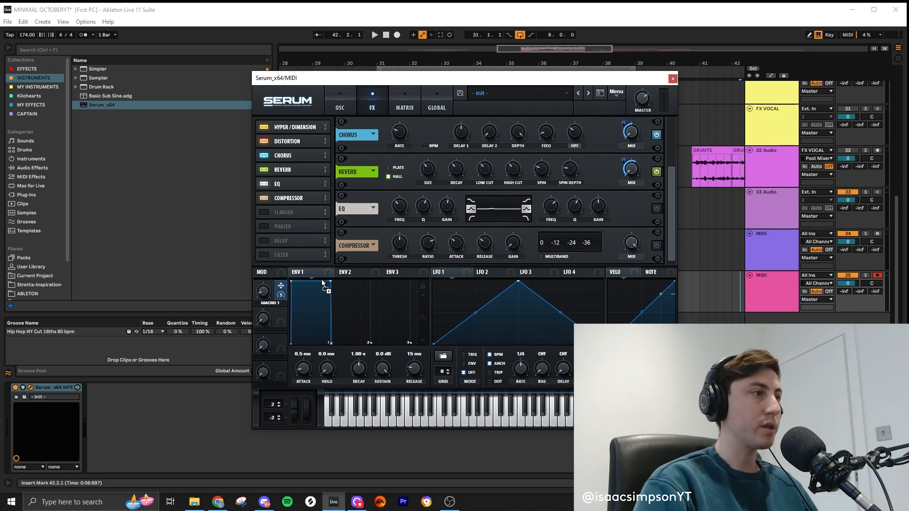
pyautogui.moveTo(599, 206)
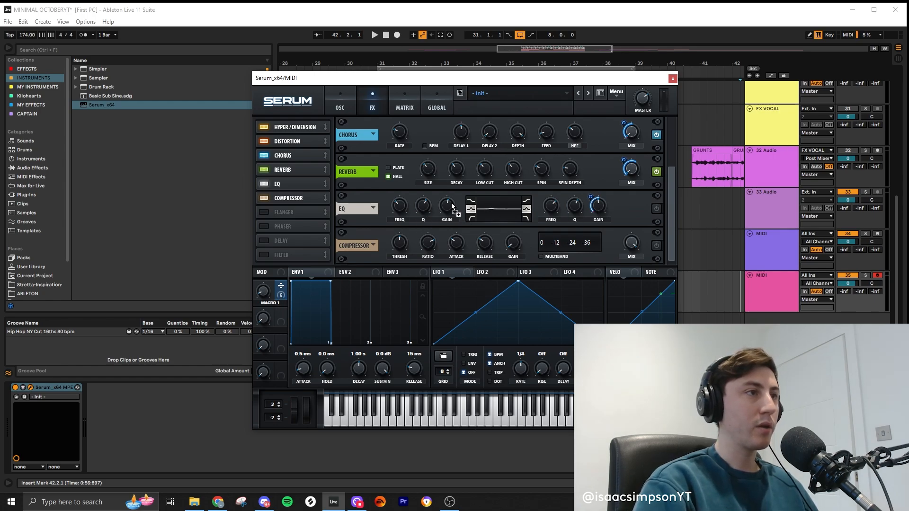
pyautogui.moveTo(445, 217)
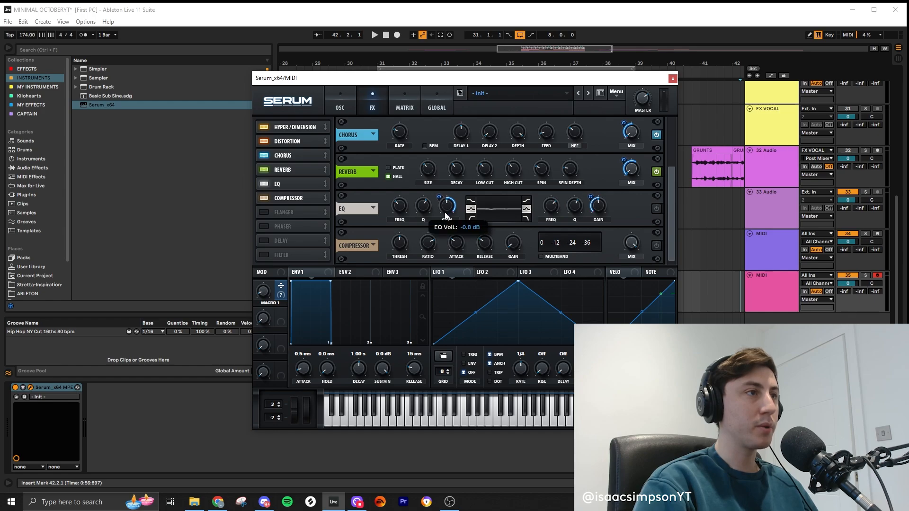
# - Assign Macro 1 to the frequency of both EQ bands and audition the effect by sweeping the macro
pyautogui.moveTo(267, 290); pyautogui.dragTo(265, 246)
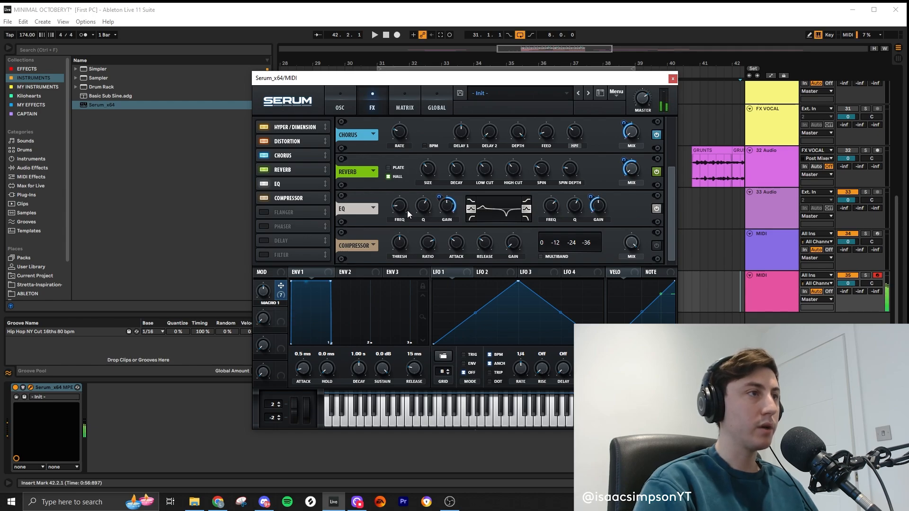
pyautogui.moveTo(409, 188)
pyautogui.mouseDown()
pyautogui.moveTo(411, 178)
pyautogui.moveTo(408, 201)
pyautogui.moveTo(410, 190)
pyautogui.mouseUp()
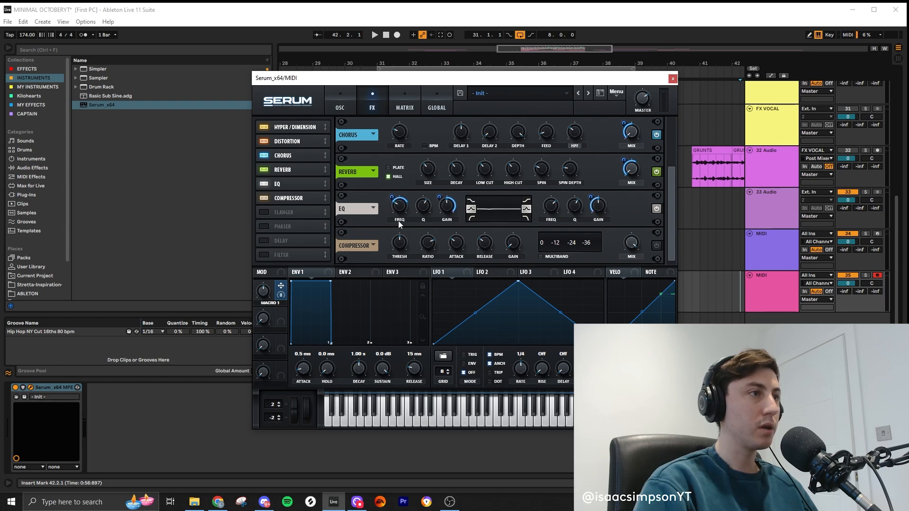
pyautogui.moveTo(263, 293); pyautogui.dragTo(249, 323)
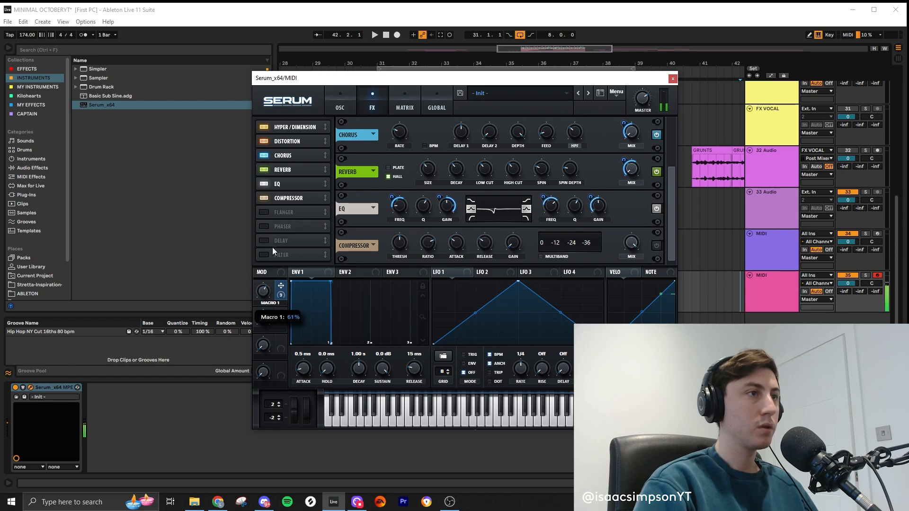
# - Return to Serum's oscillator page, audition the patch with a note and close the plugin window
pyautogui.click(343, 103)
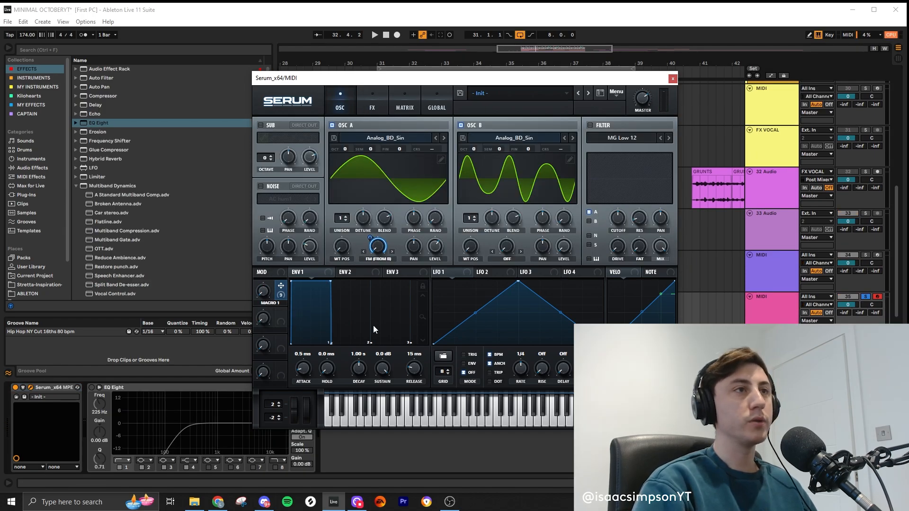
pyautogui.press('a')
pyautogui.click(671, 79)
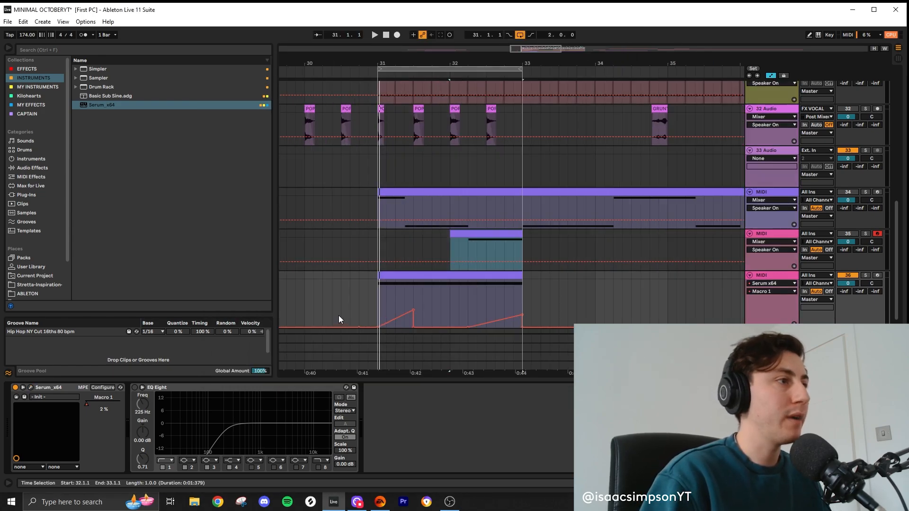
# - Inspect the Macro 1 automation on the lowest MIDI track's two-bar clip, solo the track and play the loop
pyautogui.scroll(3, 339, 316)
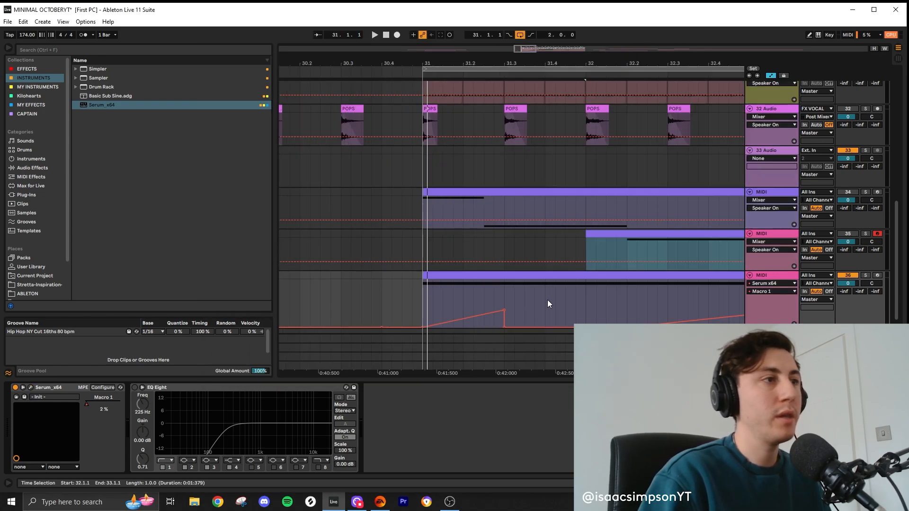
pyautogui.scroll(-1, 268, 199)
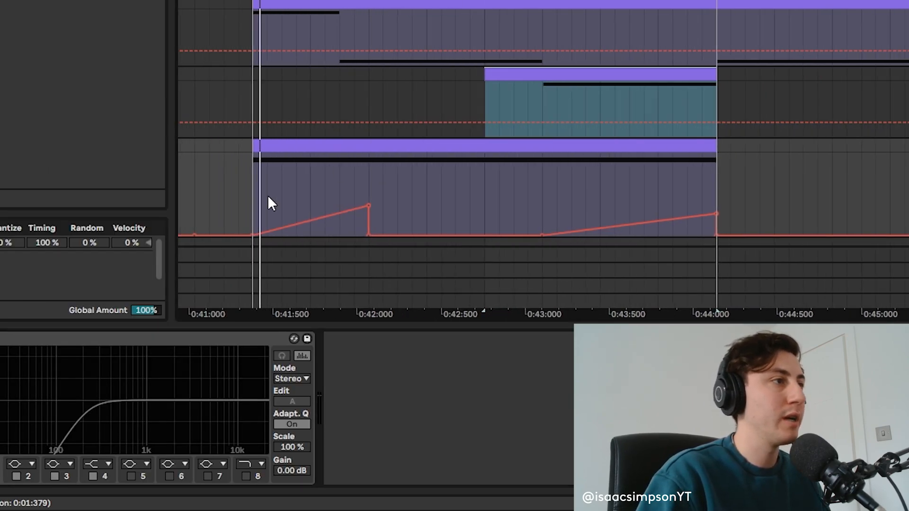
pyautogui.click(298, 124)
pyautogui.click(302, 146)
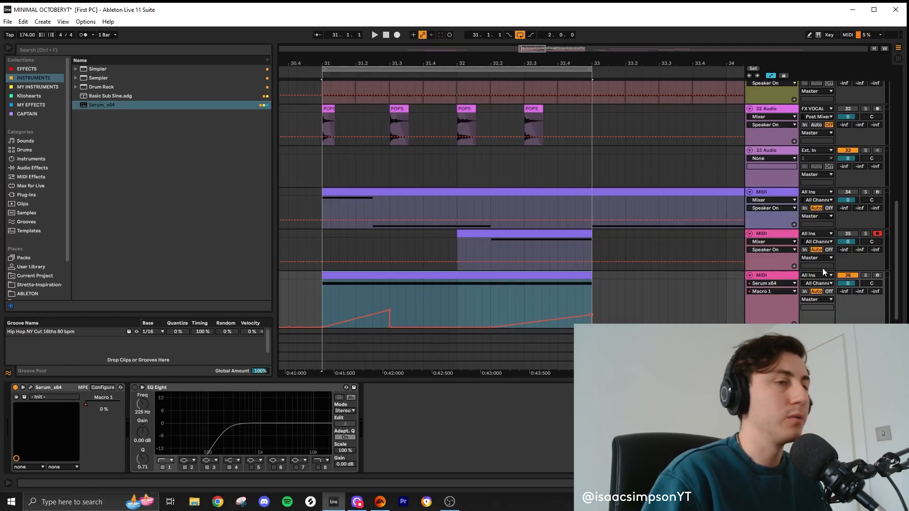
pyautogui.click(865, 275)
pyautogui.press('space')
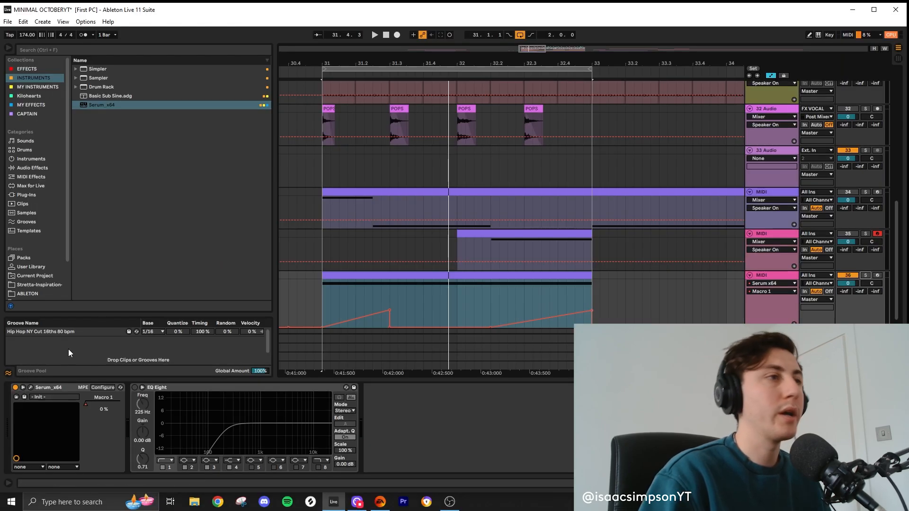
# - Open the lowest MIDI track's Serum to inspect its settings, solo the track for playback and close the plugin window
pyautogui.click(56, 320)
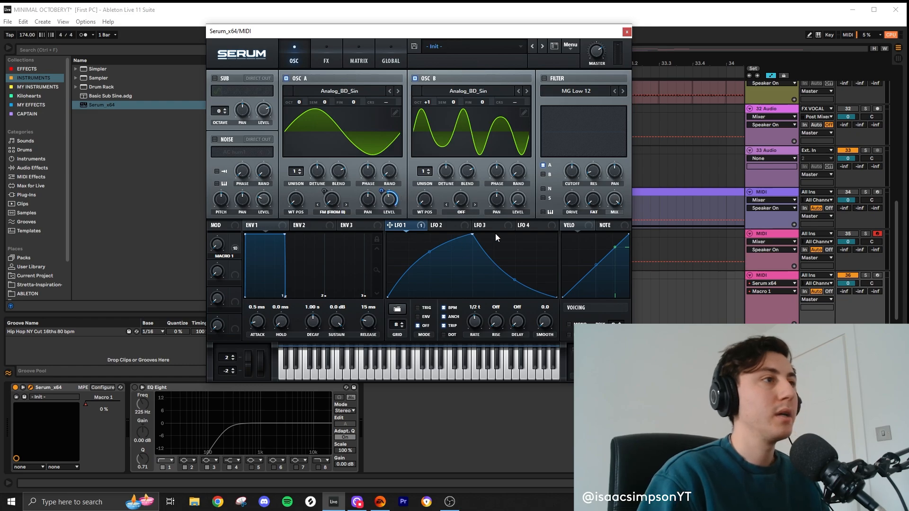
pyautogui.click(865, 275)
pyautogui.press('space')
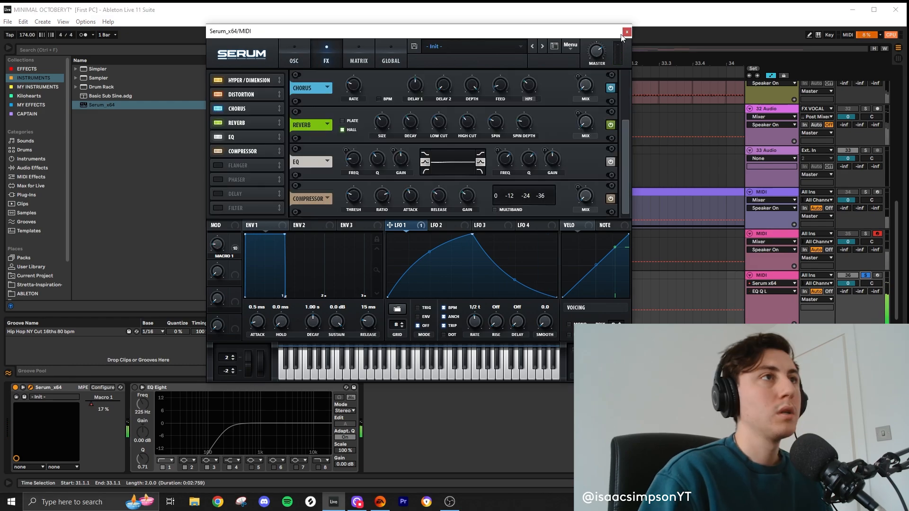
pyautogui.click(627, 32)
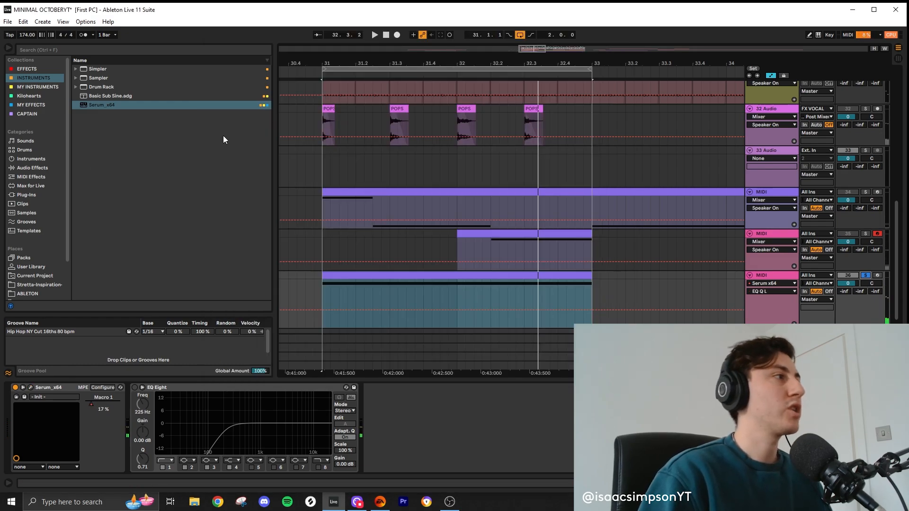
# - Add an Audio Effect Rack after the track's EQ Eight and name the first of its two chains LOW
pyautogui.click(30, 70)
pyautogui.moveTo(97, 69); pyautogui.dragTo(391, 417)
pyautogui.click(391, 411)
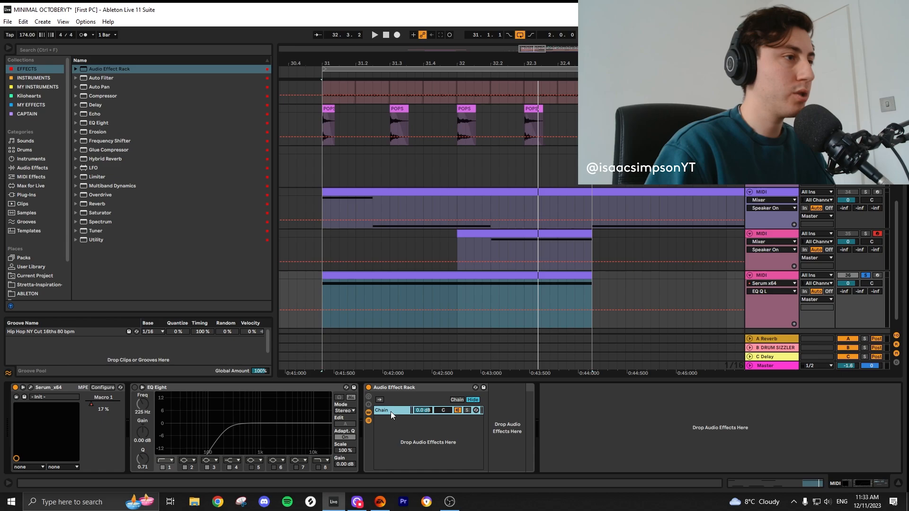
pyautogui.hotkey('ctrl', 'r')
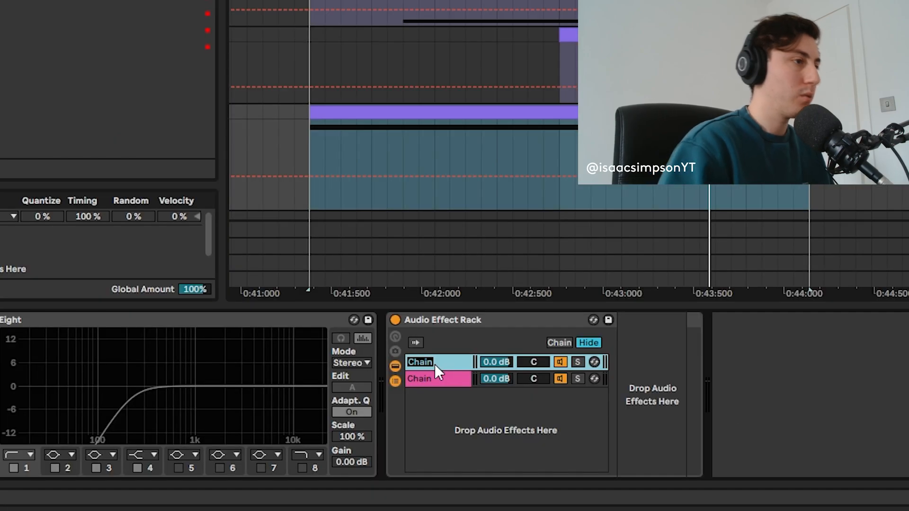
pyautogui.write('low')
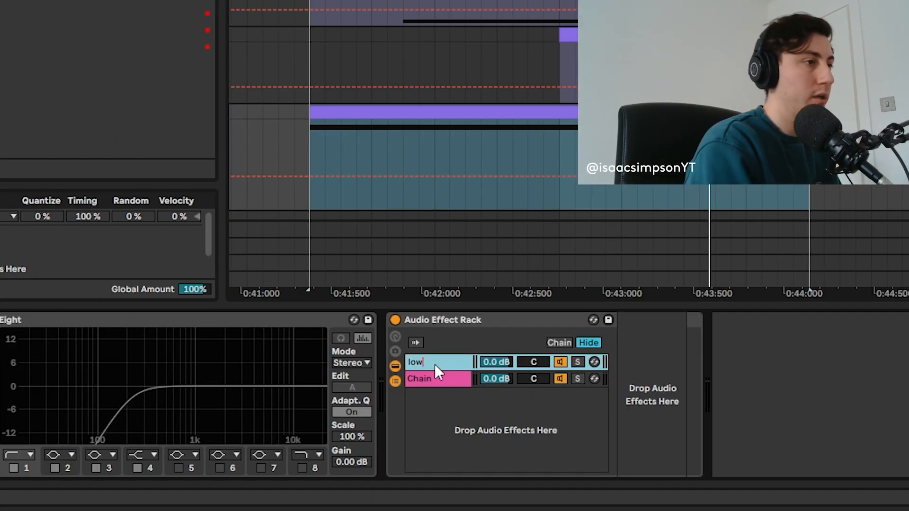
pyautogui.press('BackSpace')
pyautogui.press('BackSpace')
pyautogui.press('BackSpace')
pyautogui.write('LOW')
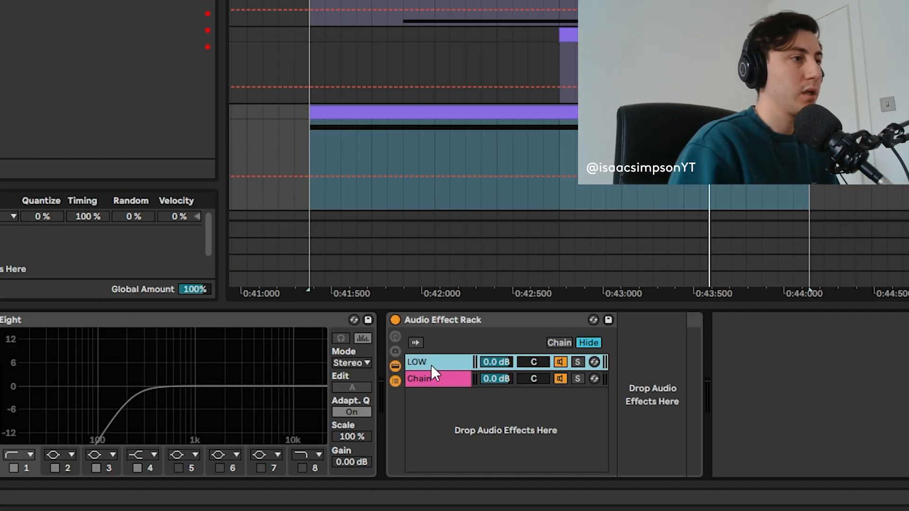
# - Rename the rack's second chain TOPS
pyautogui.click(435, 378)
pyautogui.hotkey('ctrl', 'r')
pyautogui.write('TOPS')
pyautogui.press('Return')
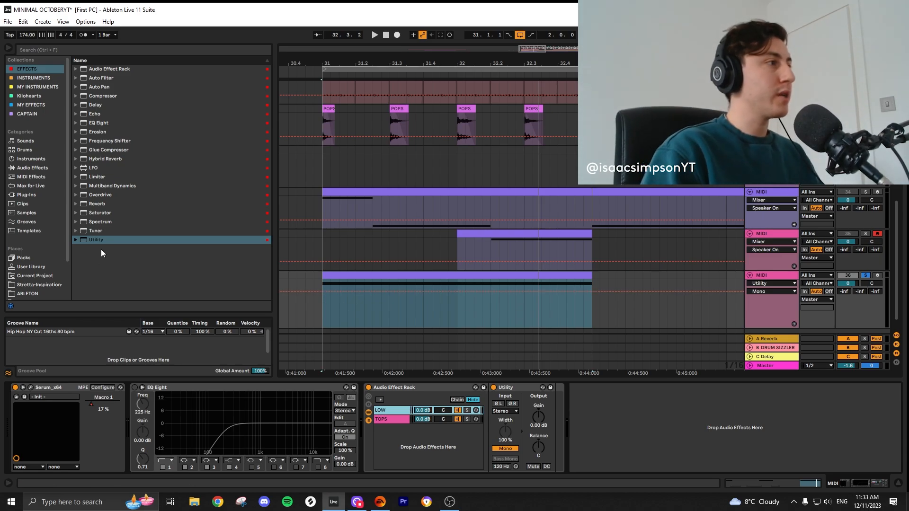
# - Add an EQ Eight after the Utility in the LOW chain, enabling its low cut and a steep high cut at 90.2 Hz
pyautogui.moveTo(98, 122); pyautogui.dragTo(549, 430)
pyautogui.click(588, 466)
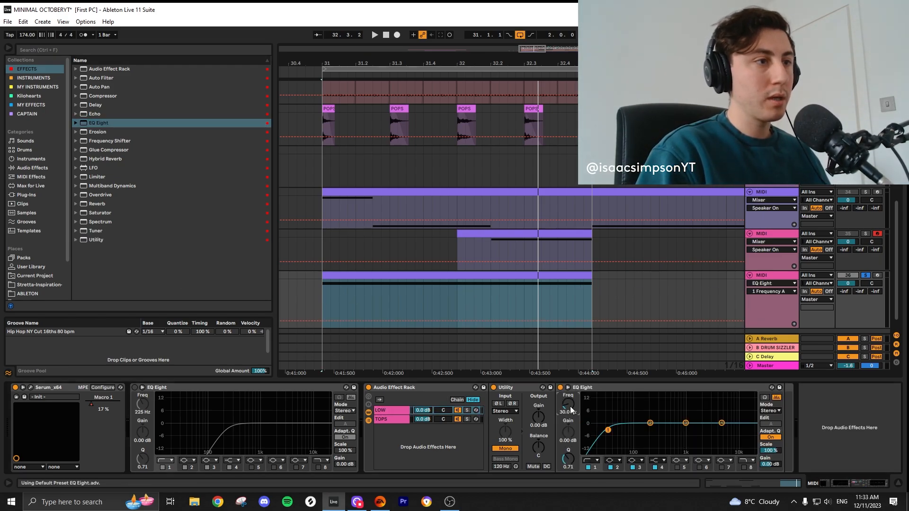
pyautogui.click(744, 467)
pyautogui.moveTo(714, 399); pyautogui.dragTo(629, 399)
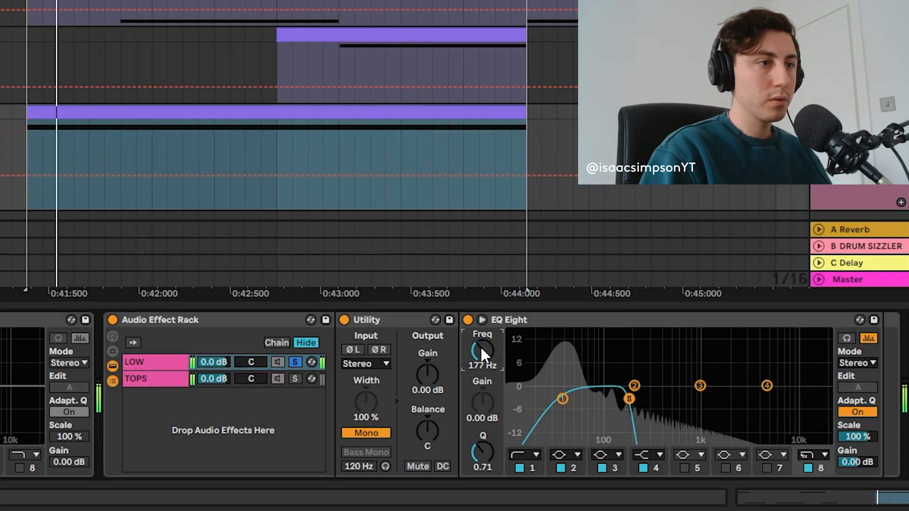
pyautogui.moveTo(478, 348); pyautogui.dragTo(478, 343)
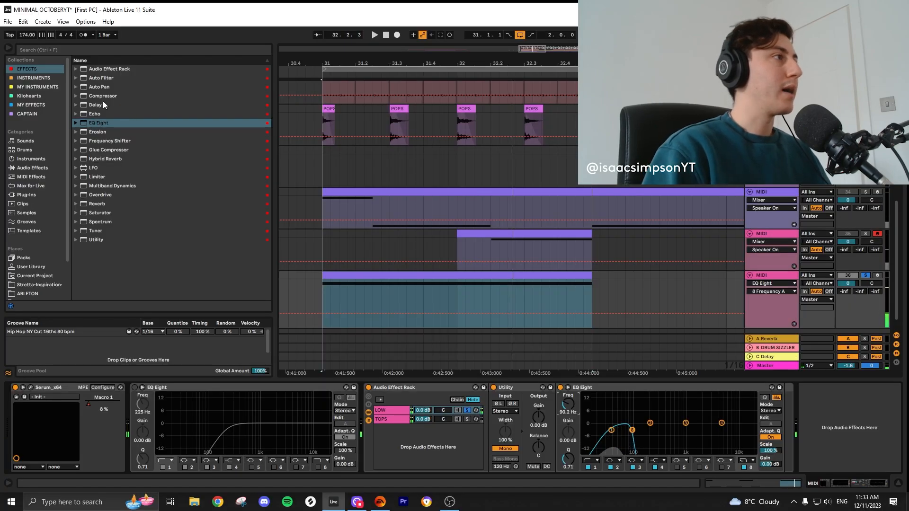
# - Add a KICK-sidechained Compressor to the LOW chain with threshold -24 dB, ratio 1.58:1, attack 3.18 ms and release 155 ms
pyautogui.moveTo(104, 97); pyautogui.dragTo(693, 307)
pyautogui.click(742, 411)
pyautogui.click(738, 139)
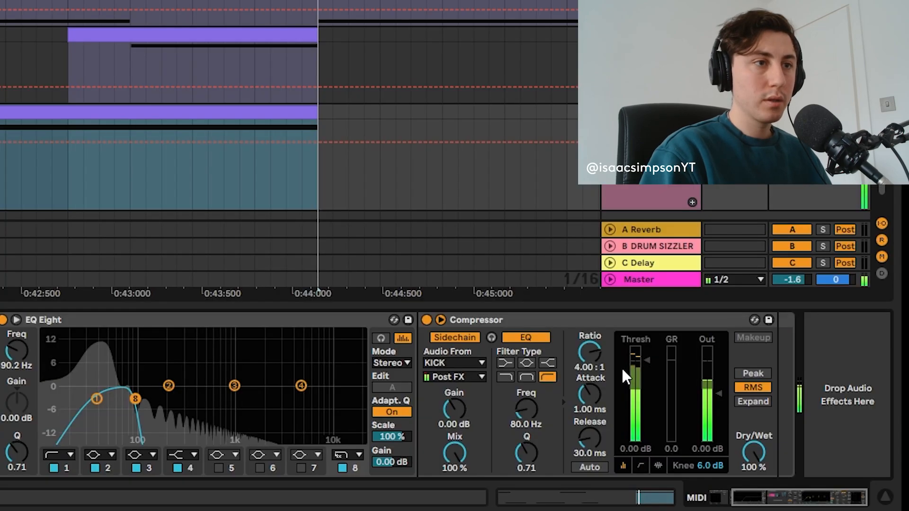
pyautogui.moveTo(847, 409); pyautogui.dragTo(848, 423)
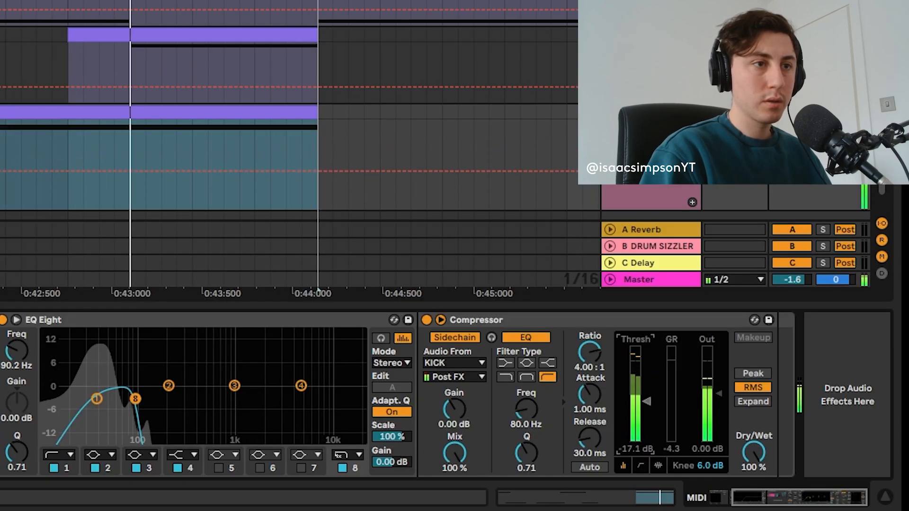
pyautogui.moveTo(646, 388); pyautogui.dragTo(646, 412)
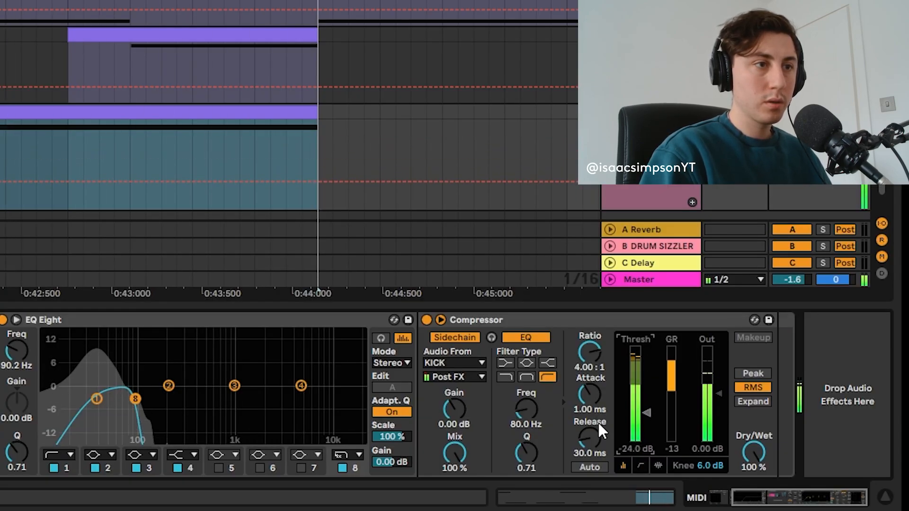
pyautogui.moveTo(587, 390); pyautogui.dragTo(587, 412)
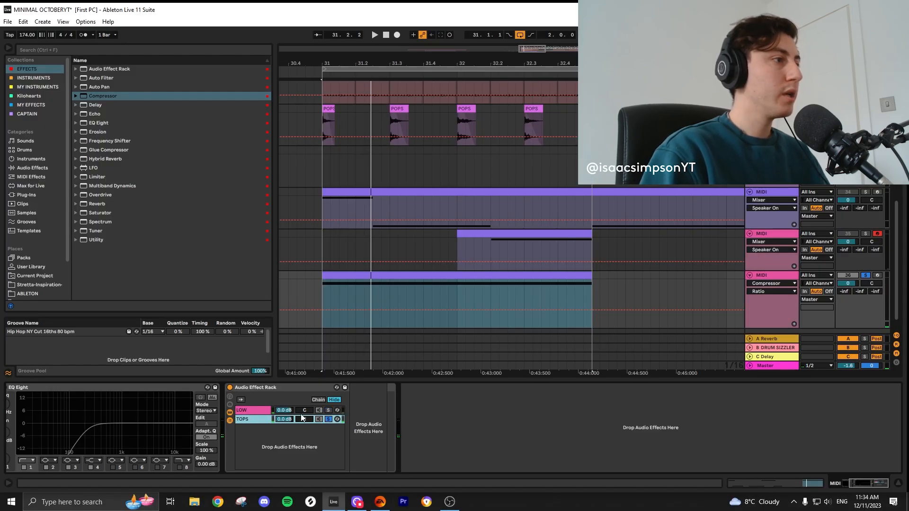
# - Review the LOW chain's devices, then add an EQ Eight to the TOPS chain with a steep low cut at 95.8 Hz
pyautogui.click(248, 410)
pyautogui.click(533, 389)
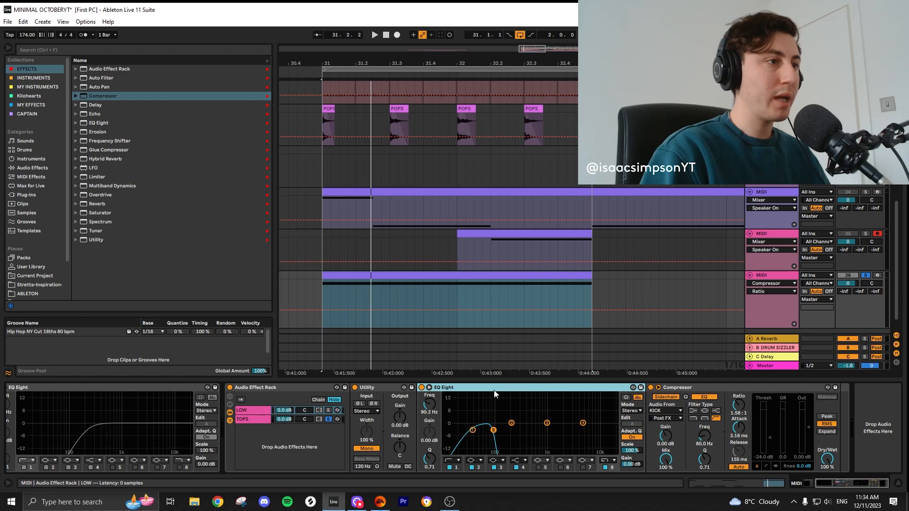
pyautogui.click(260, 419)
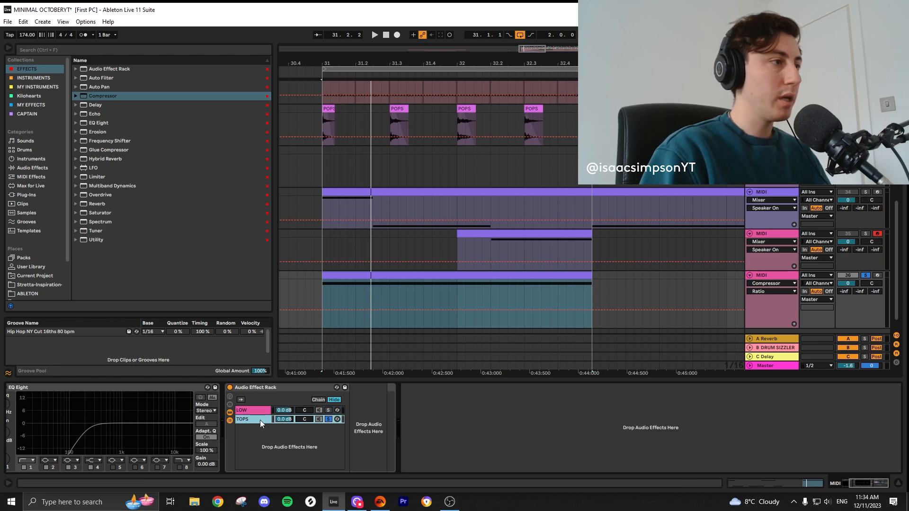
pyautogui.moveTo(98, 123); pyautogui.dragTo(274, 418)
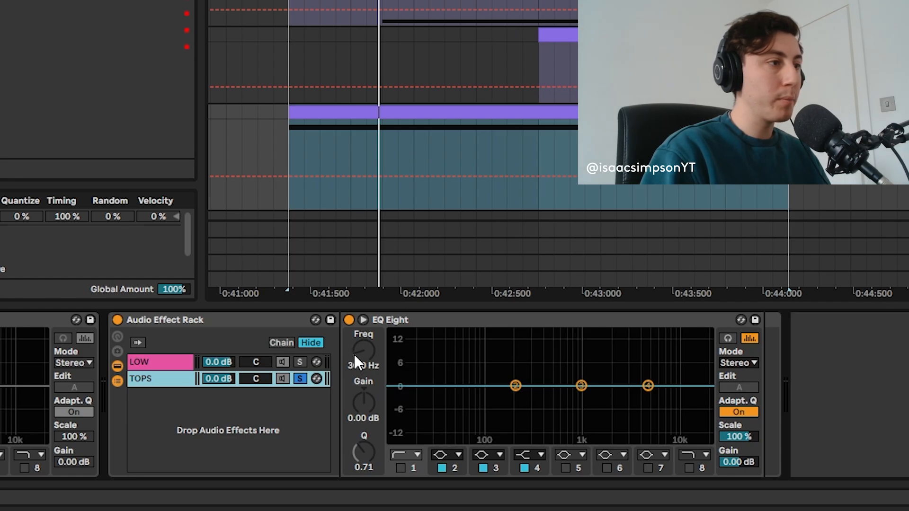
pyautogui.click(406, 454)
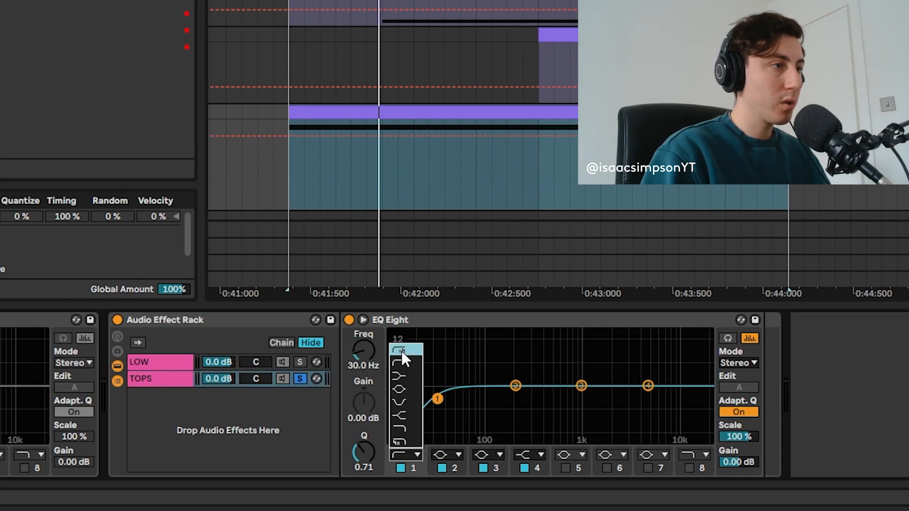
pyautogui.click(401, 350)
pyautogui.press('space')
pyautogui.moveTo(353, 367); pyautogui.dragTo(353, 345)
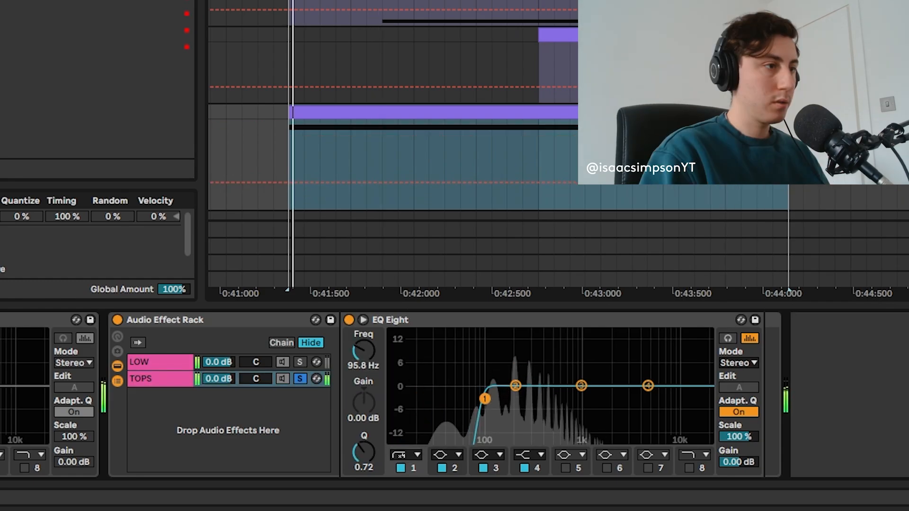
pyautogui.press('space')
# - Add a Saturator after the TOPS chain's EQ, audition it and switch to the A Bit Warmer preset
pyautogui.click(99, 221)
pyautogui.moveTo(100, 213); pyautogui.dragTo(256, 422)
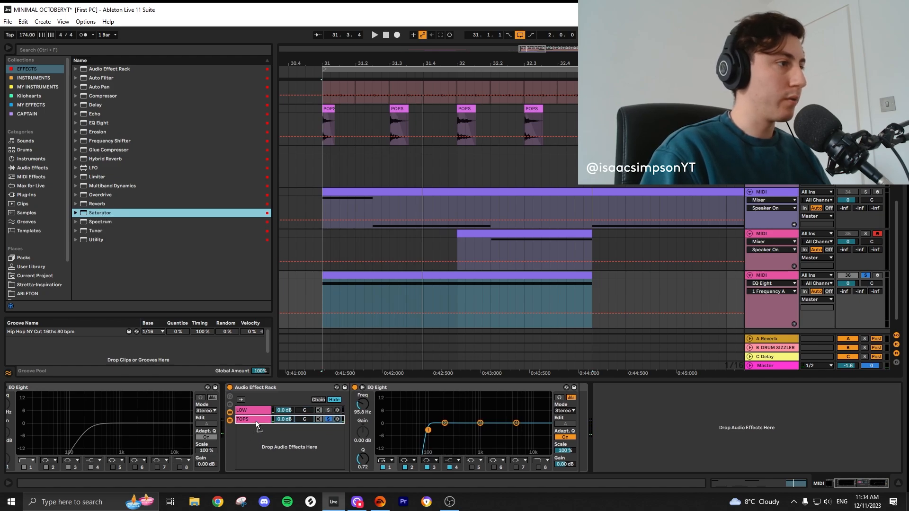
pyautogui.press('space')
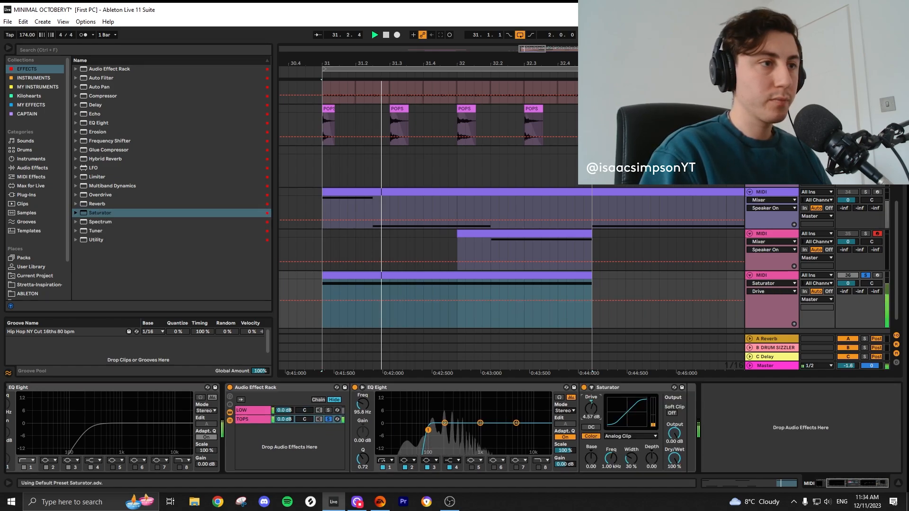
pyautogui.click(77, 213)
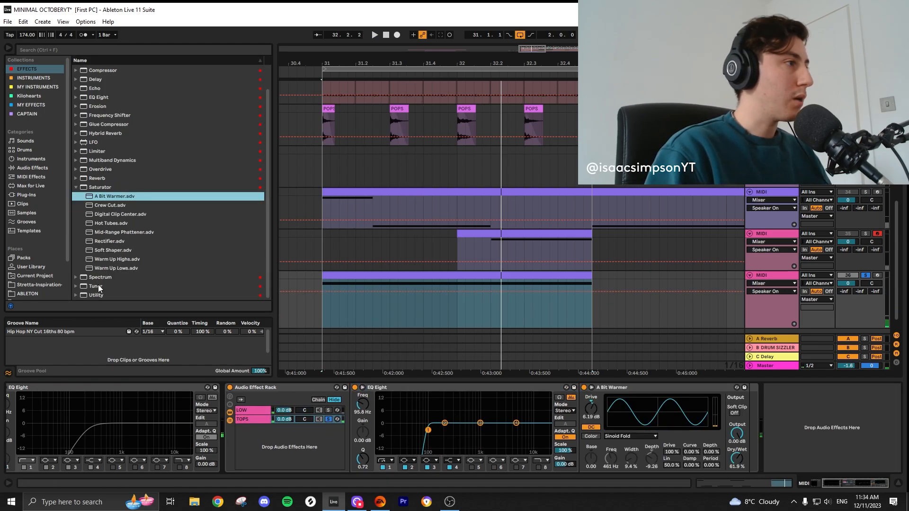
# - Add an Overdrive to the TOPS chain, place it between the A Bit Warmer Saturator and the Reverb, and set its drive to 27%
pyautogui.scroll(3, 101, 132)
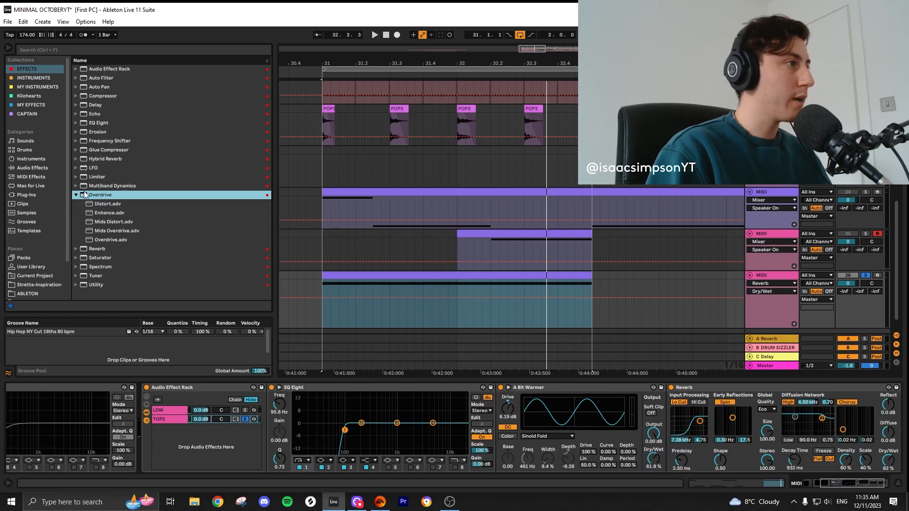
pyautogui.moveTo(85, 194); pyautogui.dragTo(176, 420)
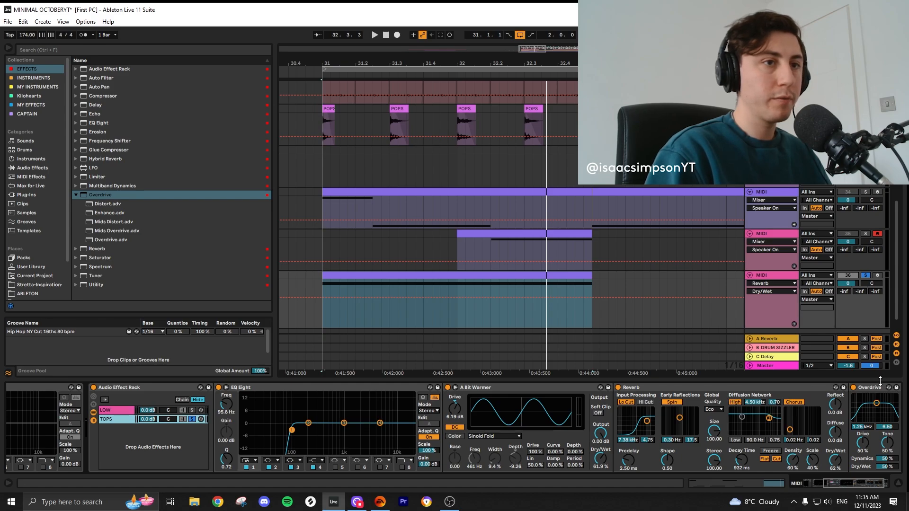
pyautogui.moveTo(689, 409); pyautogui.dragTo(632, 440)
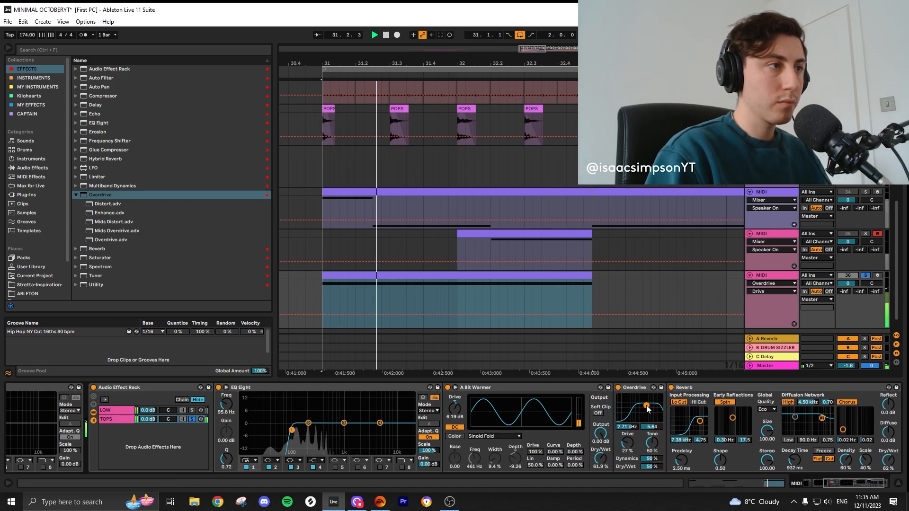
# - Enable band 8 of the TOPS chain's EQ Eight as a steep high cut and lower its frequency to 306 Hz
pyautogui.click(834, 483)
pyautogui.moveTo(834, 484); pyautogui.dragTo(823, 483)
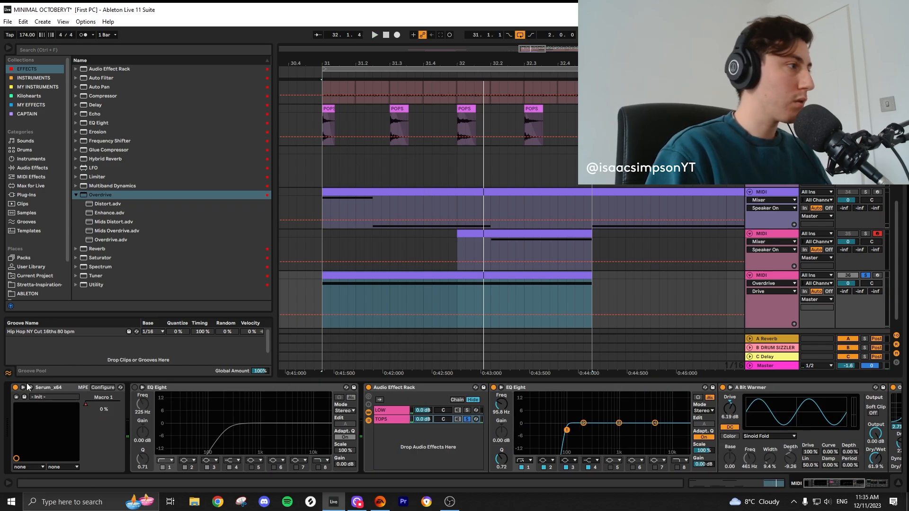
pyautogui.click(23, 387)
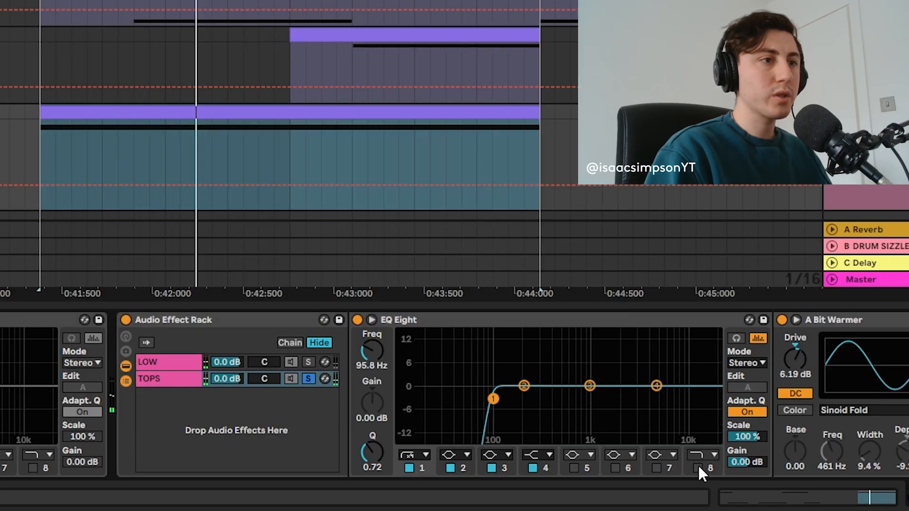
pyautogui.click(697, 467)
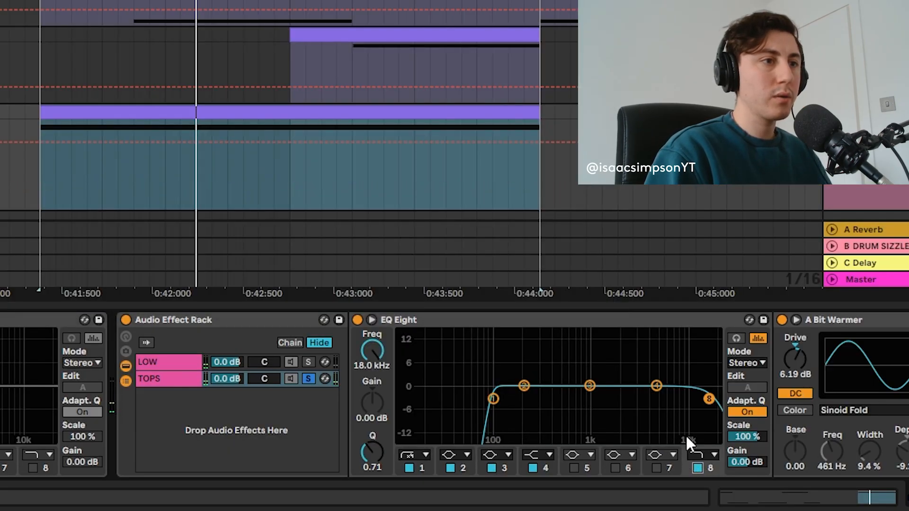
pyautogui.click(697, 453)
pyautogui.click(699, 433)
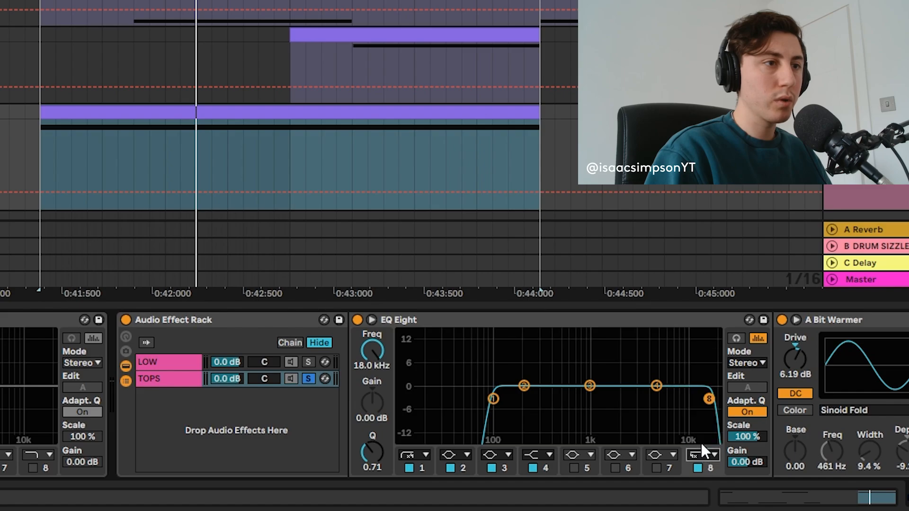
pyautogui.moveTo(372, 349); pyautogui.dragTo(372, 379)
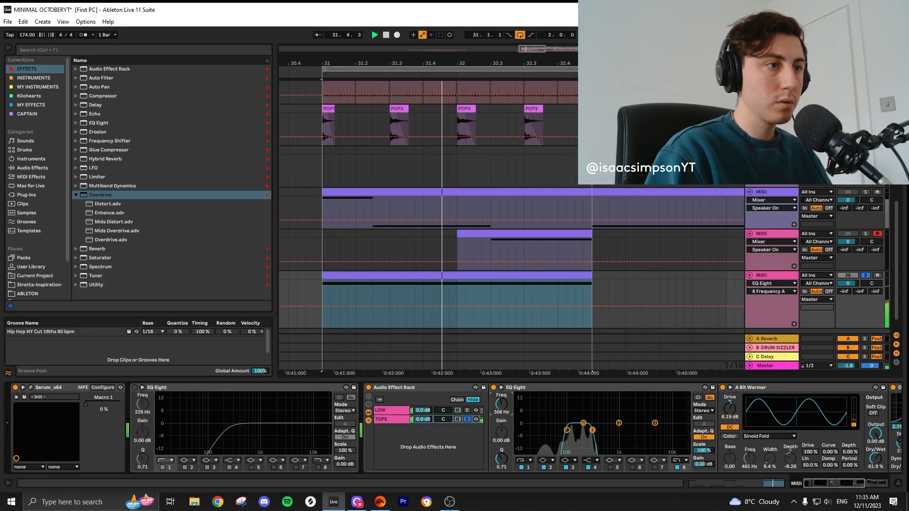
# - Take track 36 out of solo to audition it in the full mix, and turn off the TOPS chain's solo
pyautogui.click(864, 275)
pyautogui.press('space')
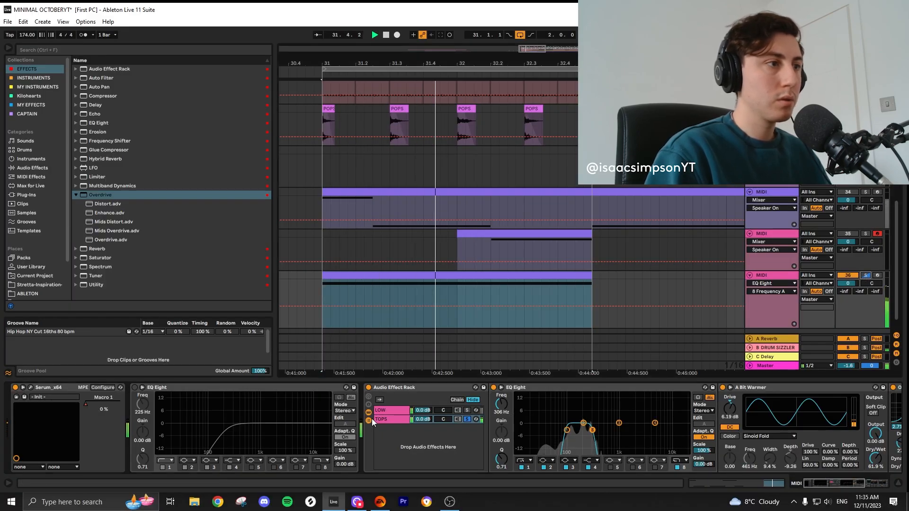
pyautogui.click(396, 328)
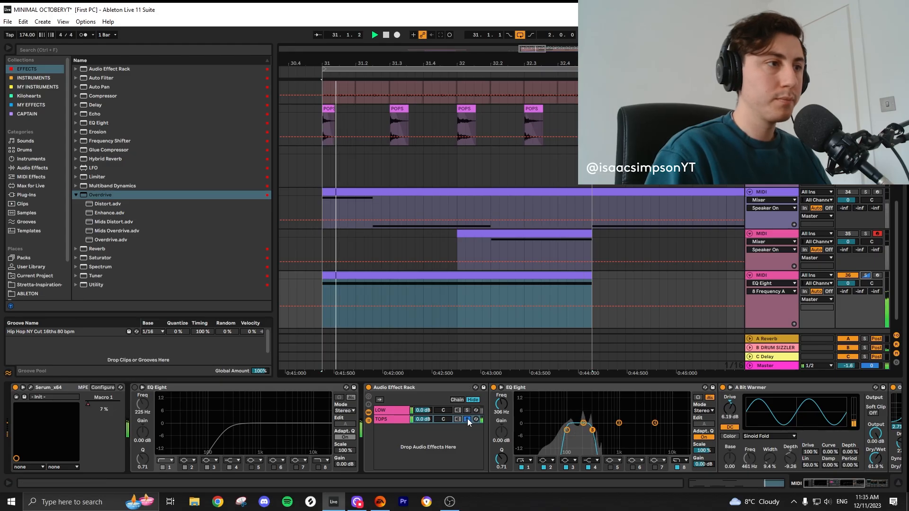
pyautogui.click(467, 419)
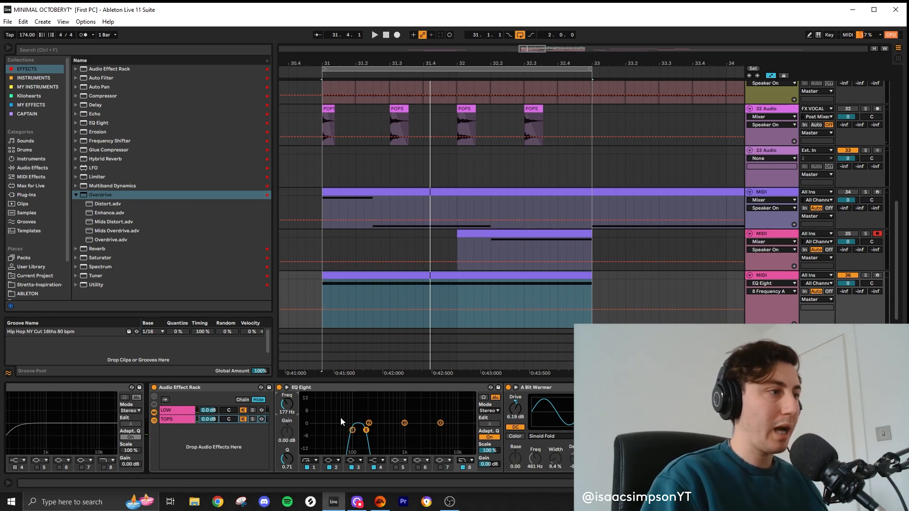
# - Show the automation of Serum's Macro 1 on MIDI track 36
pyautogui.click(772, 281)
pyautogui.click(771, 280)
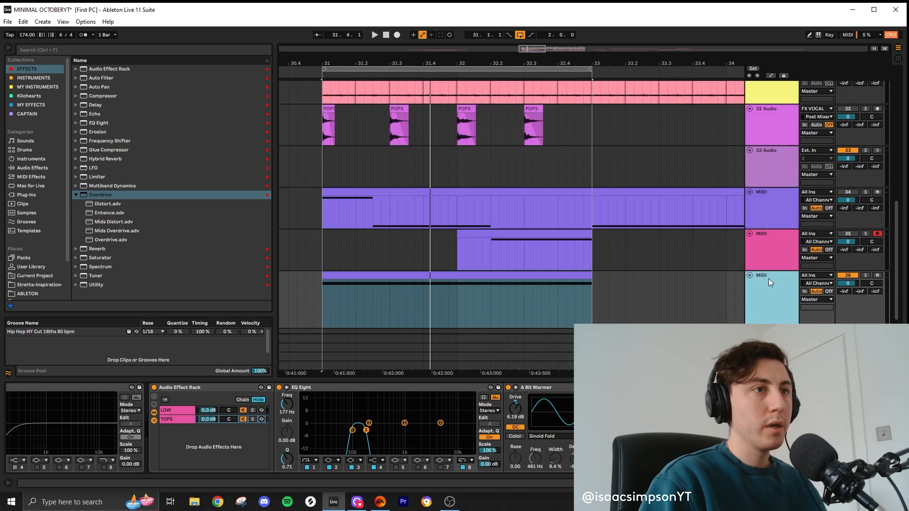
pyautogui.click(765, 288)
pyautogui.click(767, 289)
pyautogui.click(766, 284)
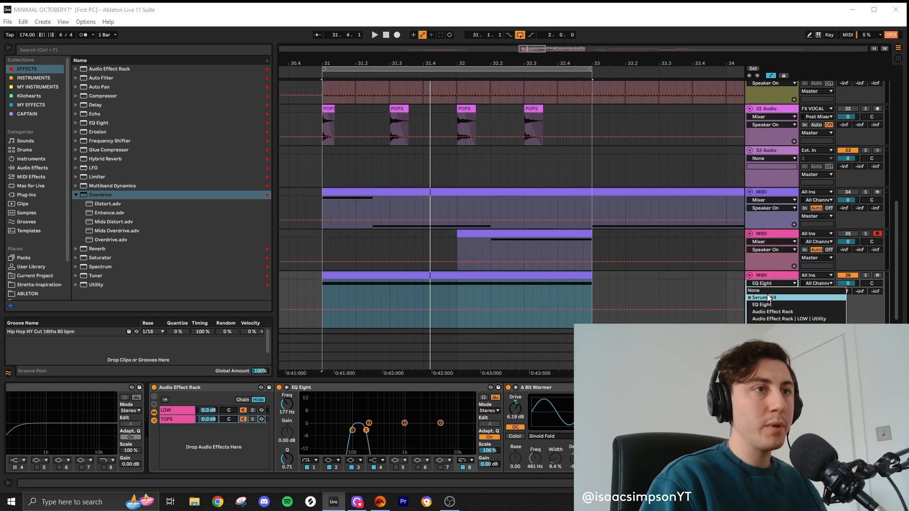
pyautogui.click(767, 296)
pyautogui.click(781, 293)
pyautogui.click(761, 306)
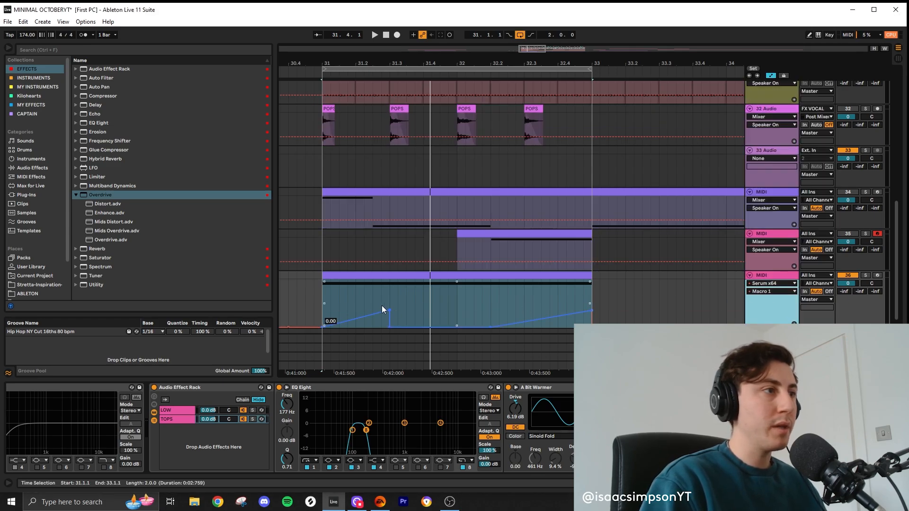
# - Raise the first Macro 1 automation peak to about 0.67 and audition it with track 36 and its TOPS chain soloed
pyautogui.moveTo(390, 310); pyautogui.dragTo(390, 295)
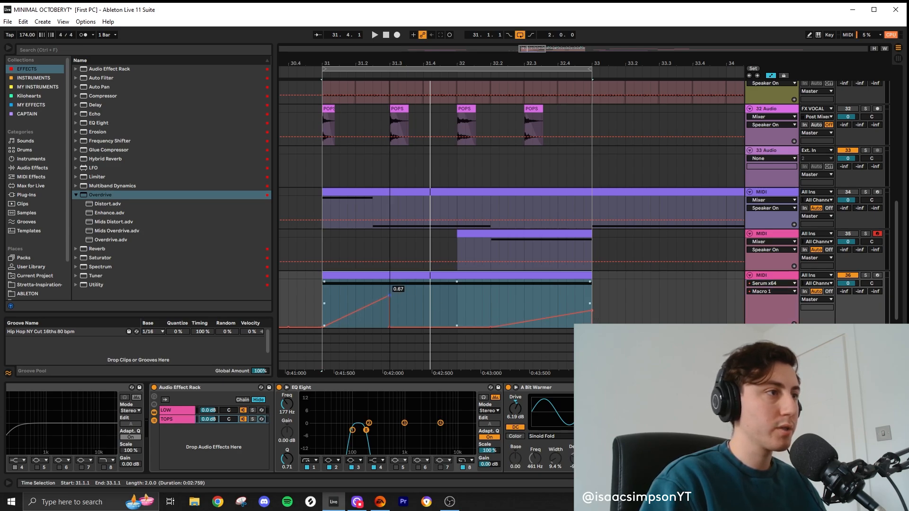
pyautogui.press('space')
pyautogui.press('space')
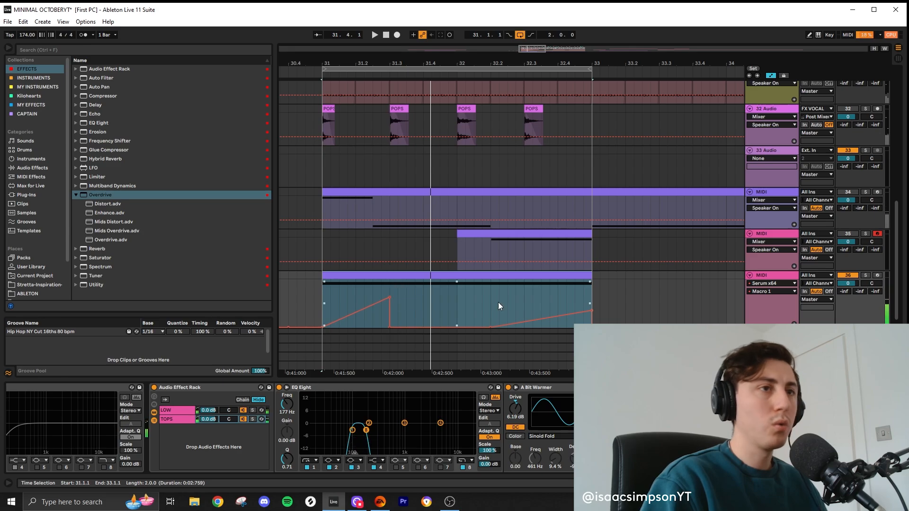
pyautogui.click(865, 274)
pyautogui.press('space')
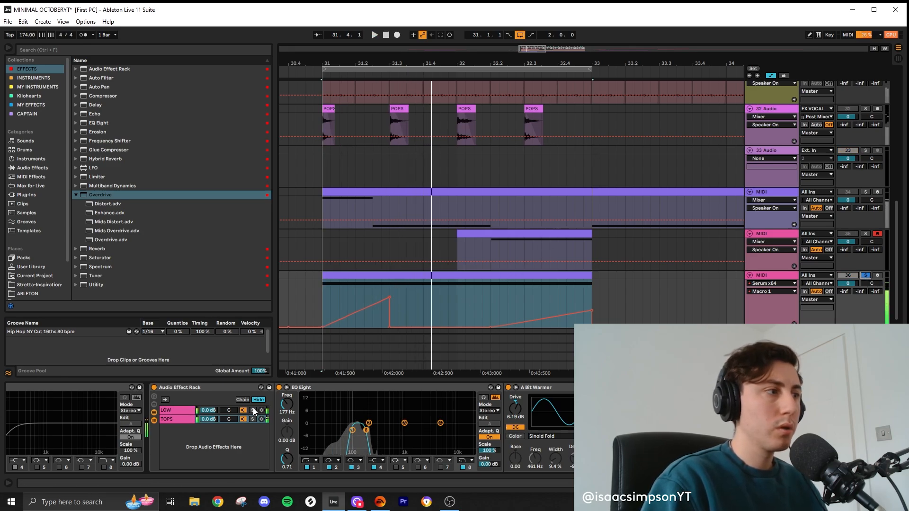
pyautogui.click(253, 418)
pyautogui.press('space')
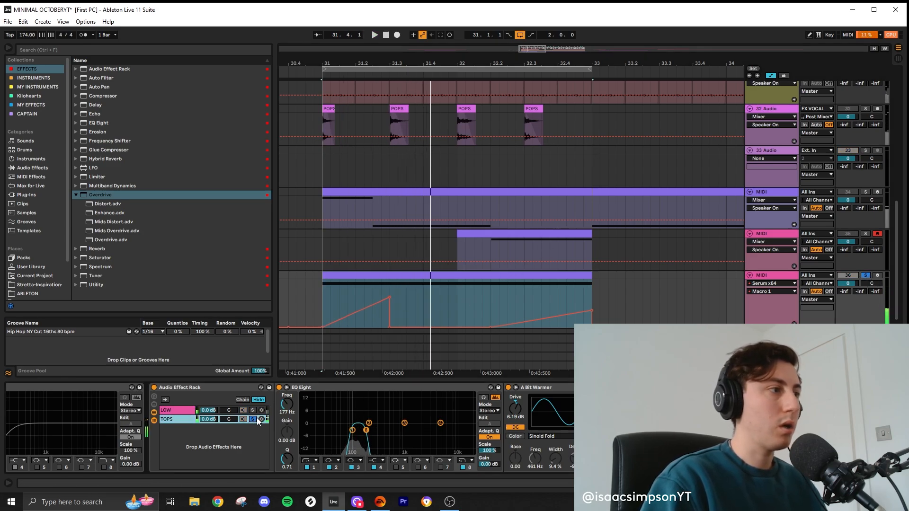
# - Raise the end of the second Macro 1 ramp and the first peak slightly, and set the TOPS EQ's high cut to 225 Hz
pyautogui.moveTo(592, 310); pyautogui.dragTo(590, 302)
pyautogui.press('space')
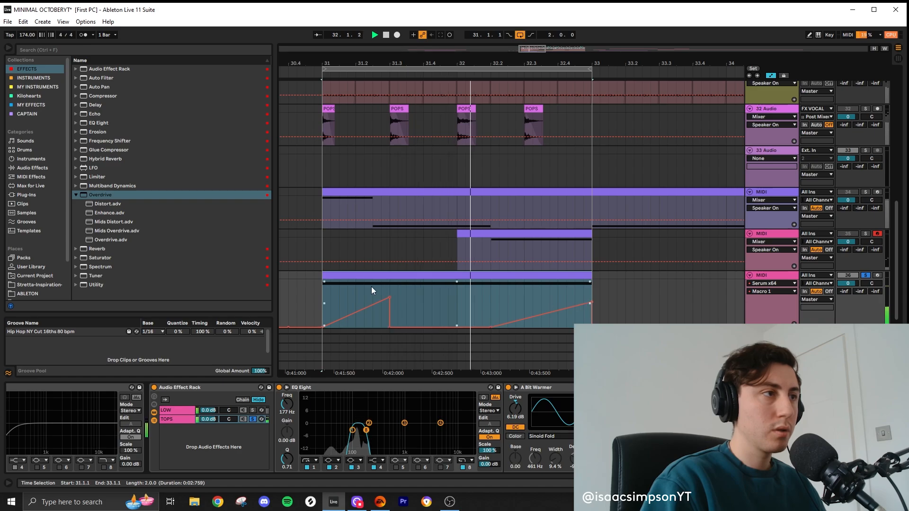
pyautogui.press('space')
pyautogui.moveTo(389, 296); pyautogui.dragTo(389, 293)
pyautogui.press('space')
pyautogui.moveTo(286, 416); pyautogui.dragTo(288, 407)
pyautogui.press('space')
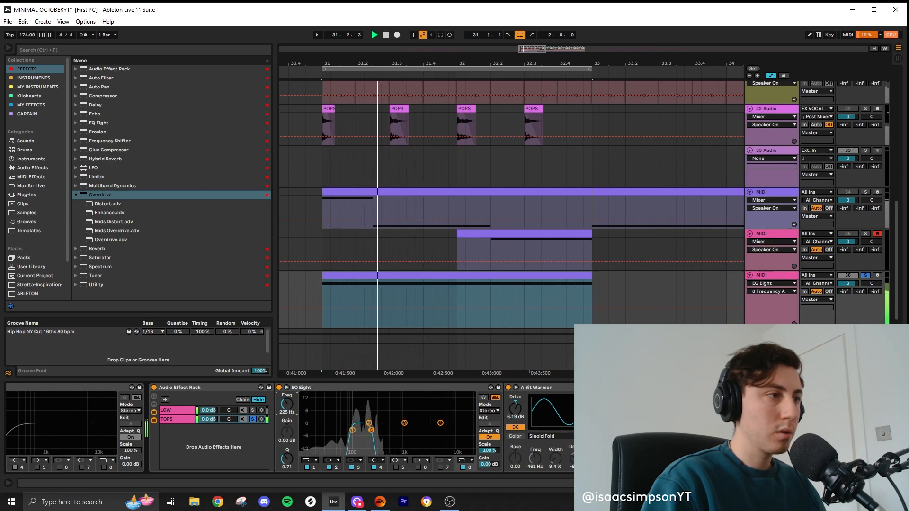
# - Hide the automation lanes and insert a new audio track below MIDI track 36
pyautogui.press('a')
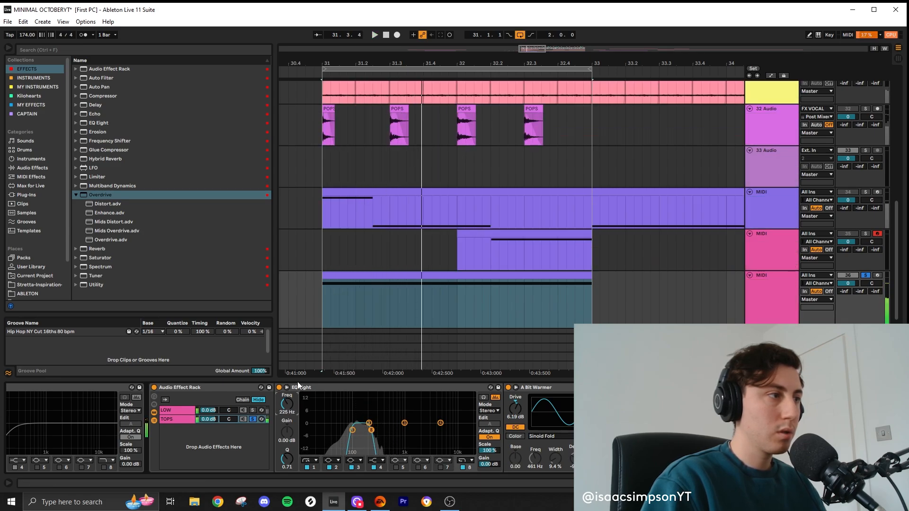
pyautogui.click(778, 290)
pyautogui.scroll(-2, 734, 283)
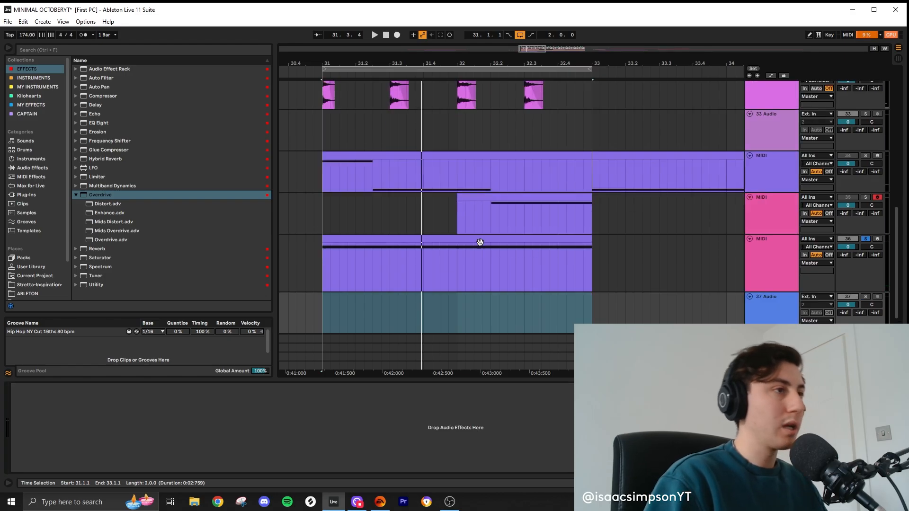